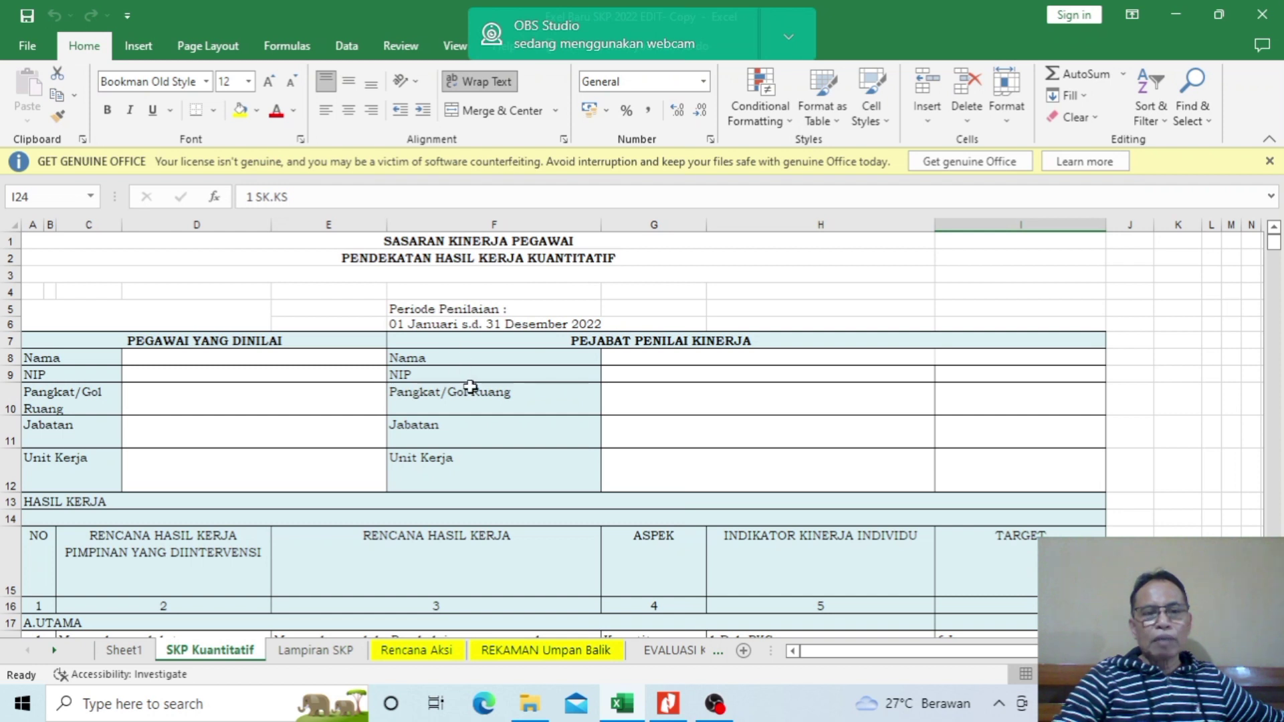
# Review the SKP Kuantitatif sheet from the employee and appraiser details through the A.UTAMA and B. TAMBAHAN work results.
pyautogui.scroll(-1, 539, 406)
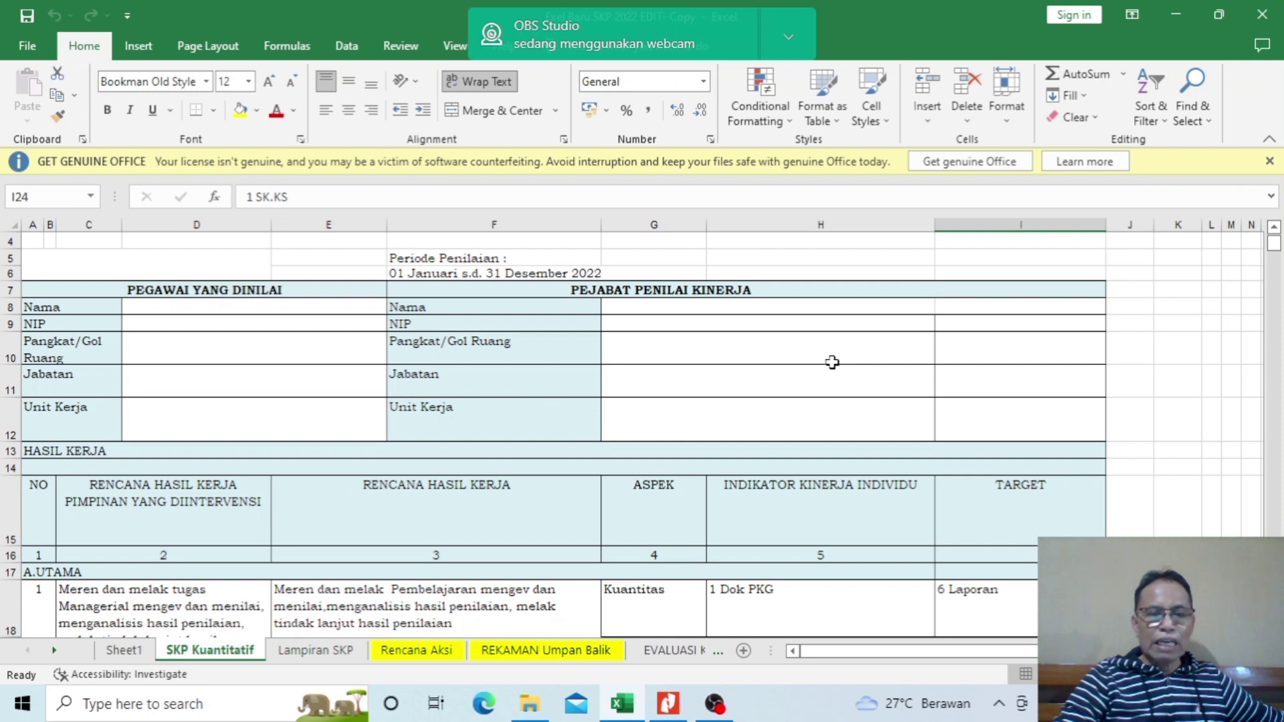
pyautogui.scroll(-1, 781, 420)
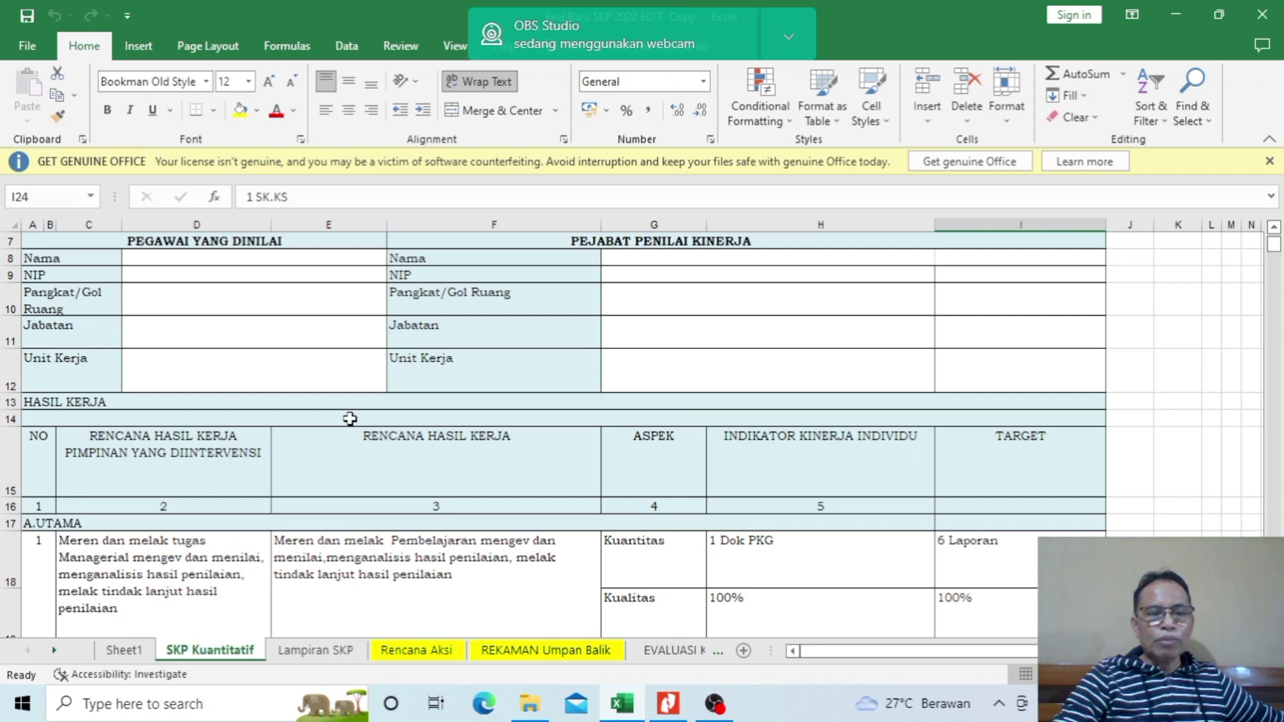
pyautogui.scroll(-1, 350, 419)
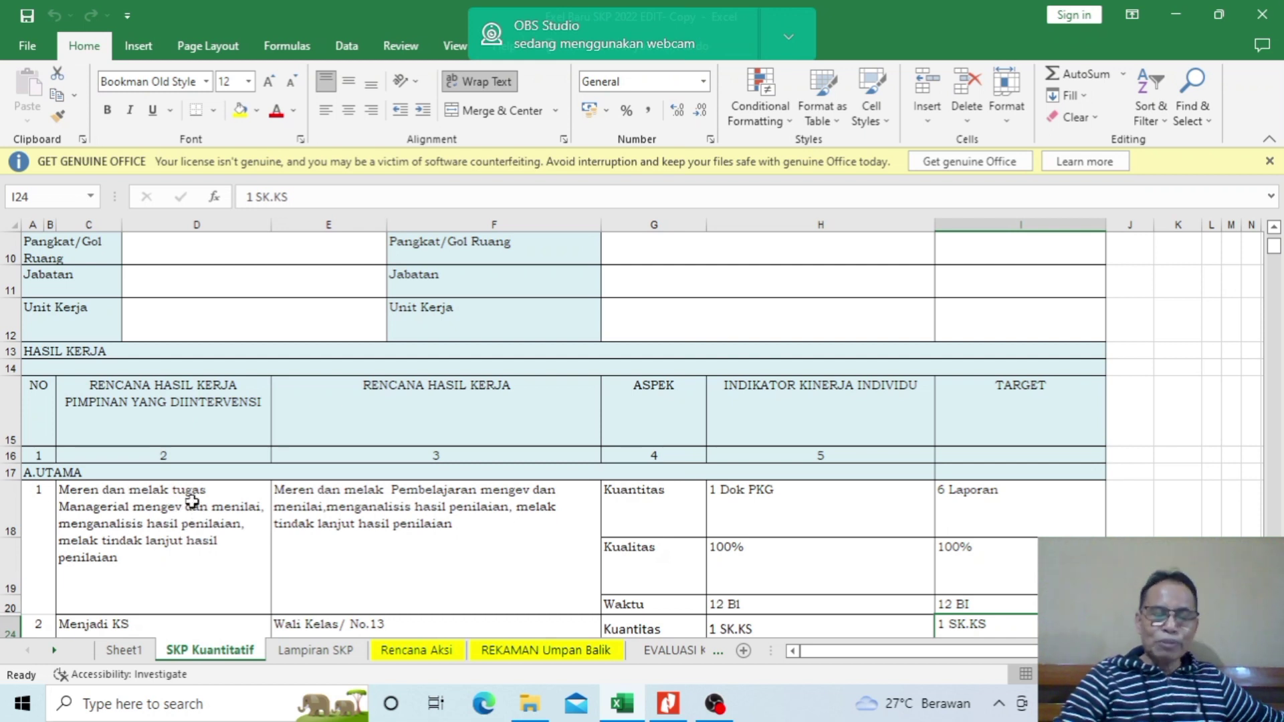
pyautogui.scroll(-1, 192, 502)
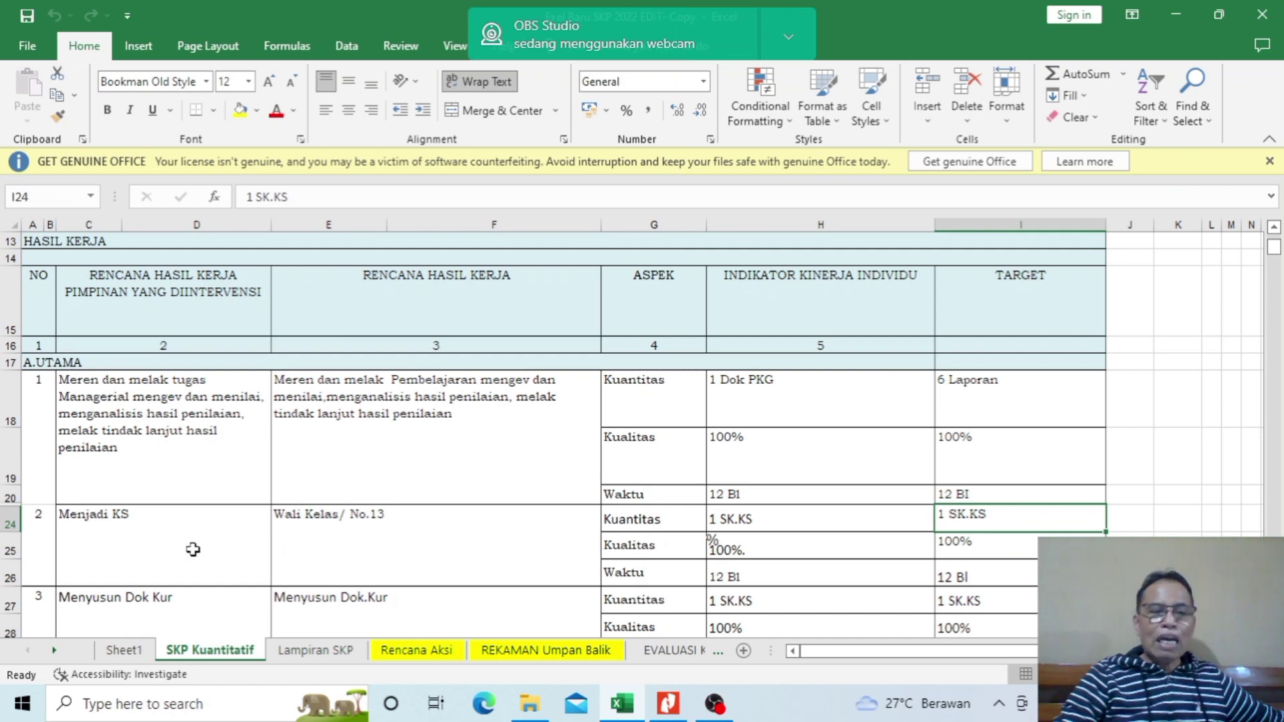
pyautogui.scroll(-1, 194, 548)
pyautogui.scroll(-5, 194, 549)
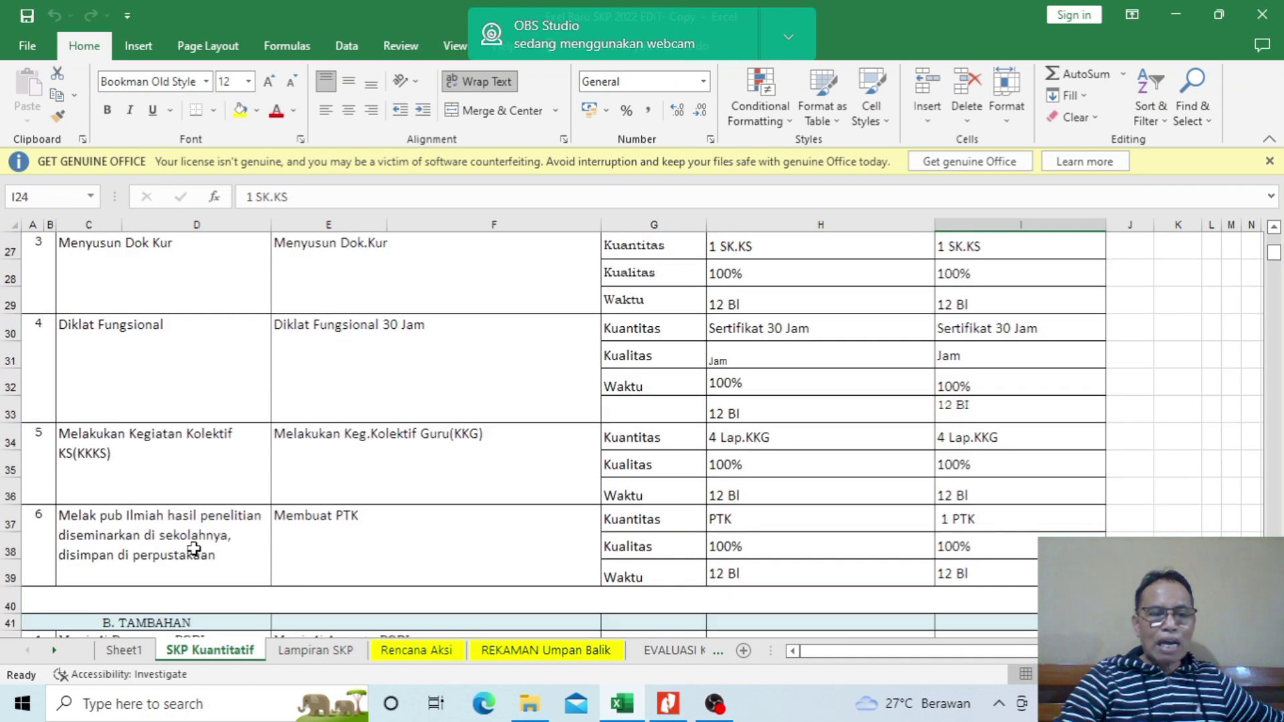
pyautogui.scroll(5, 503, 550)
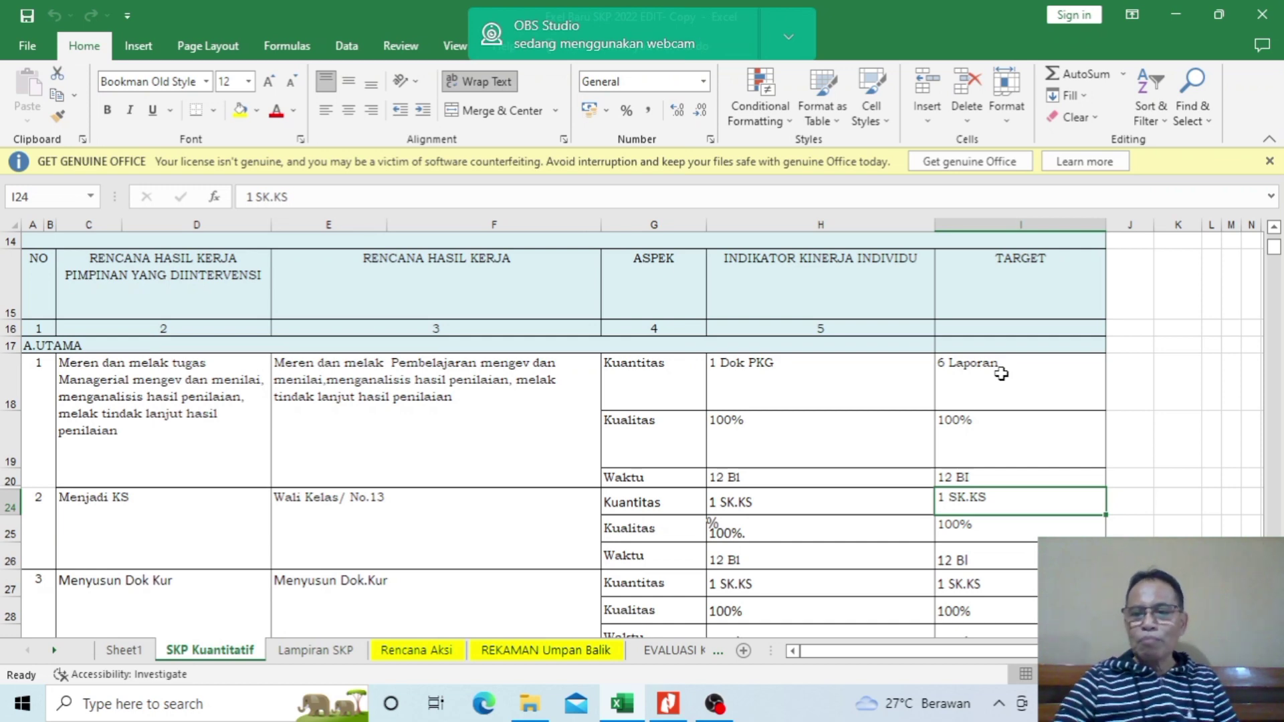
pyautogui.scroll(-6, 1001, 373)
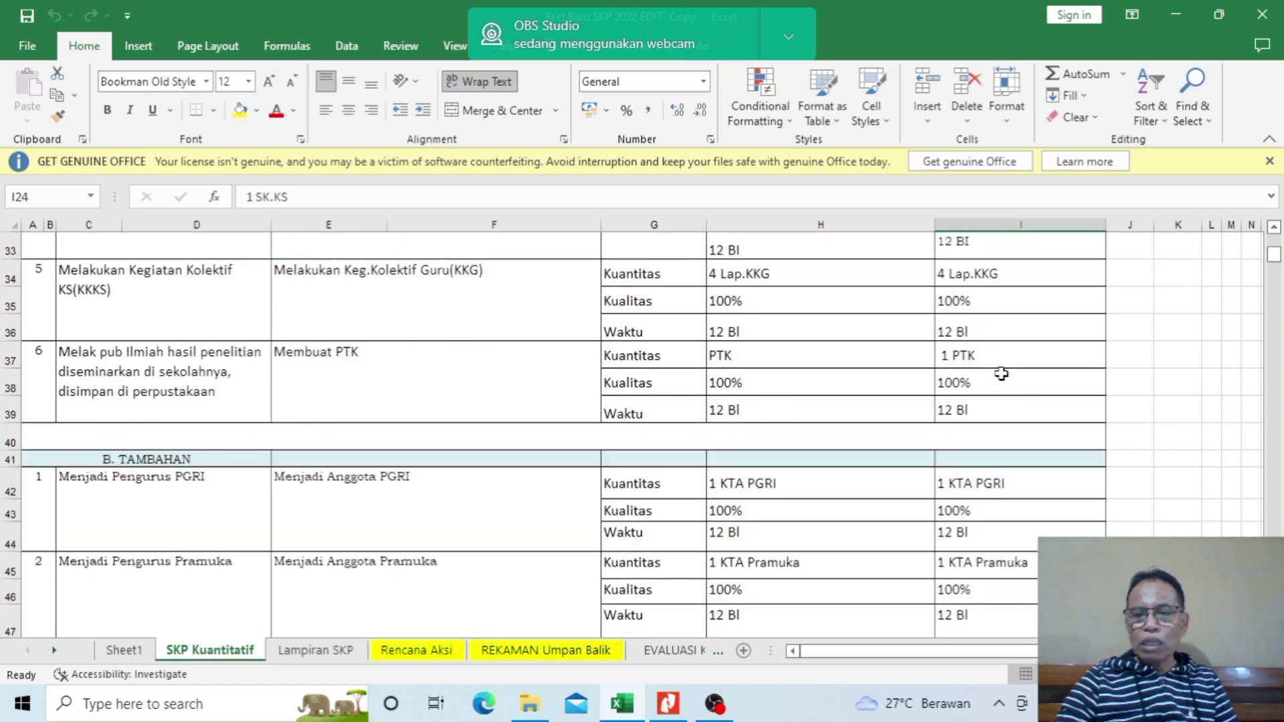
pyautogui.scroll(3, 1001, 374)
pyautogui.scroll(-4, 1001, 373)
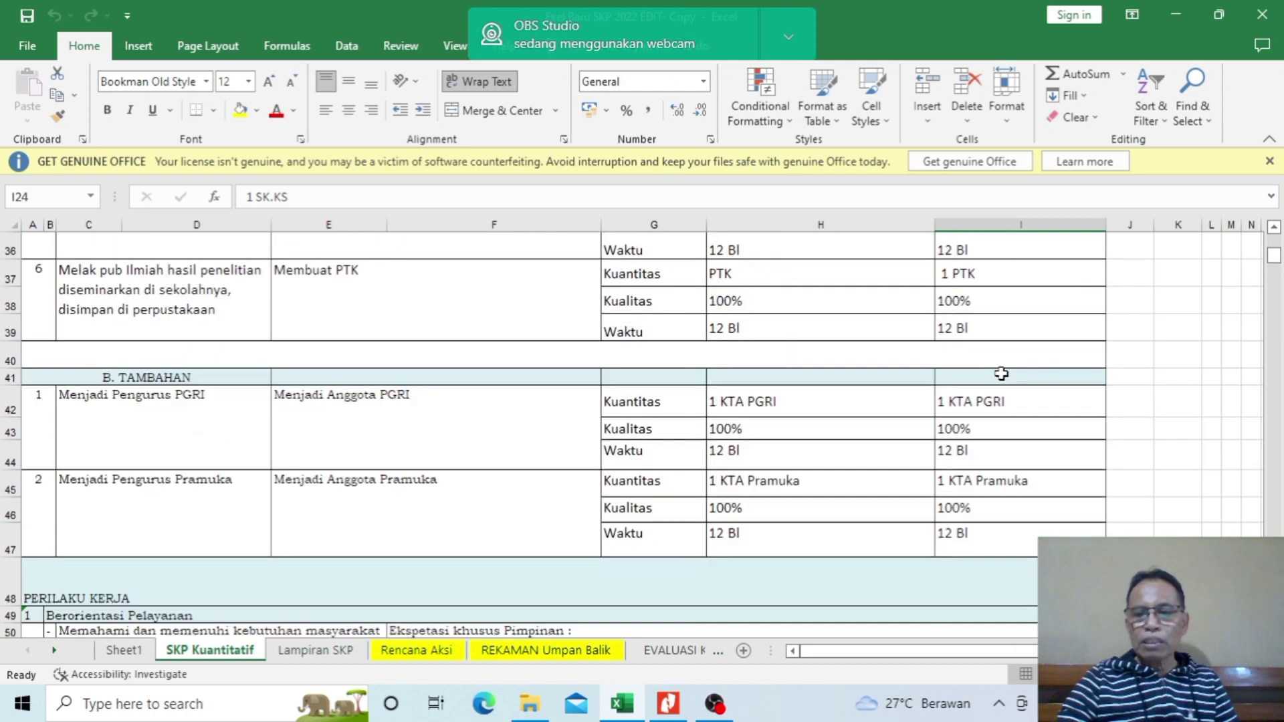
# Examine the aspects, individual performance indicators and targets of the A.UTAMA work plans, from the teaching task to Membuat PTK.
pyautogui.scroll(3, 1001, 373)
pyautogui.scroll(3, 1001, 374)
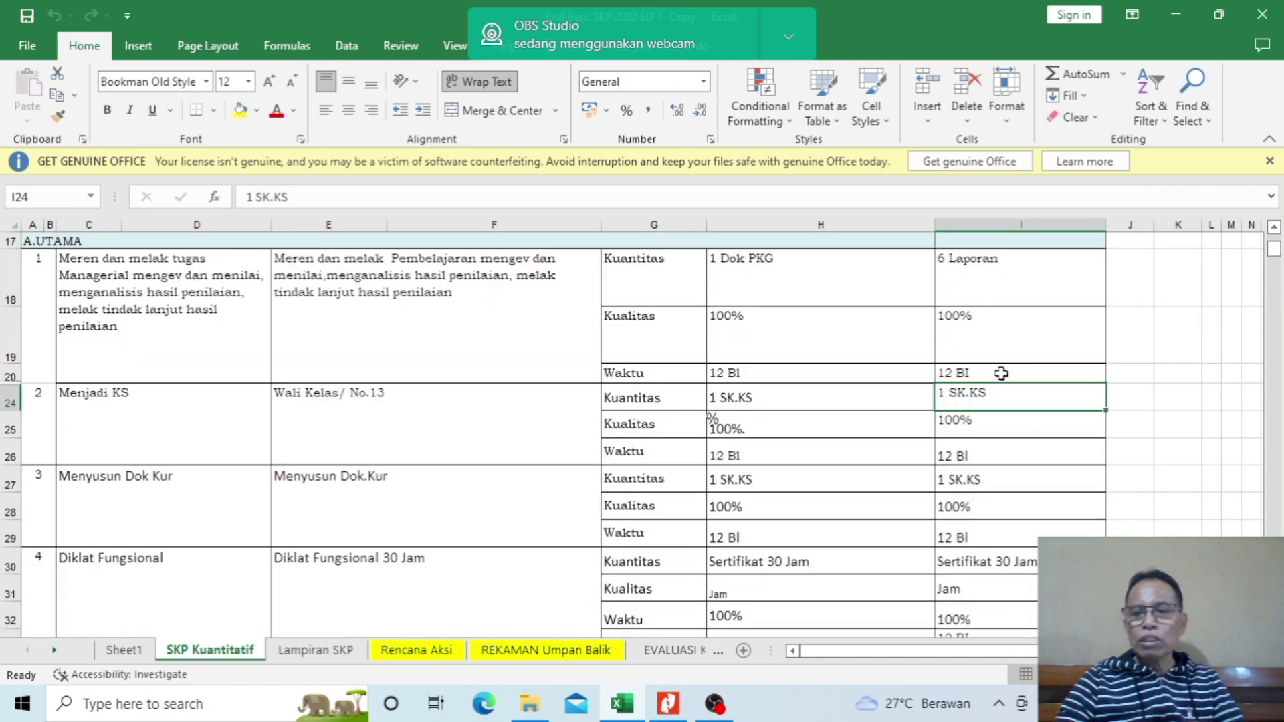
pyautogui.scroll(-1, 1001, 373)
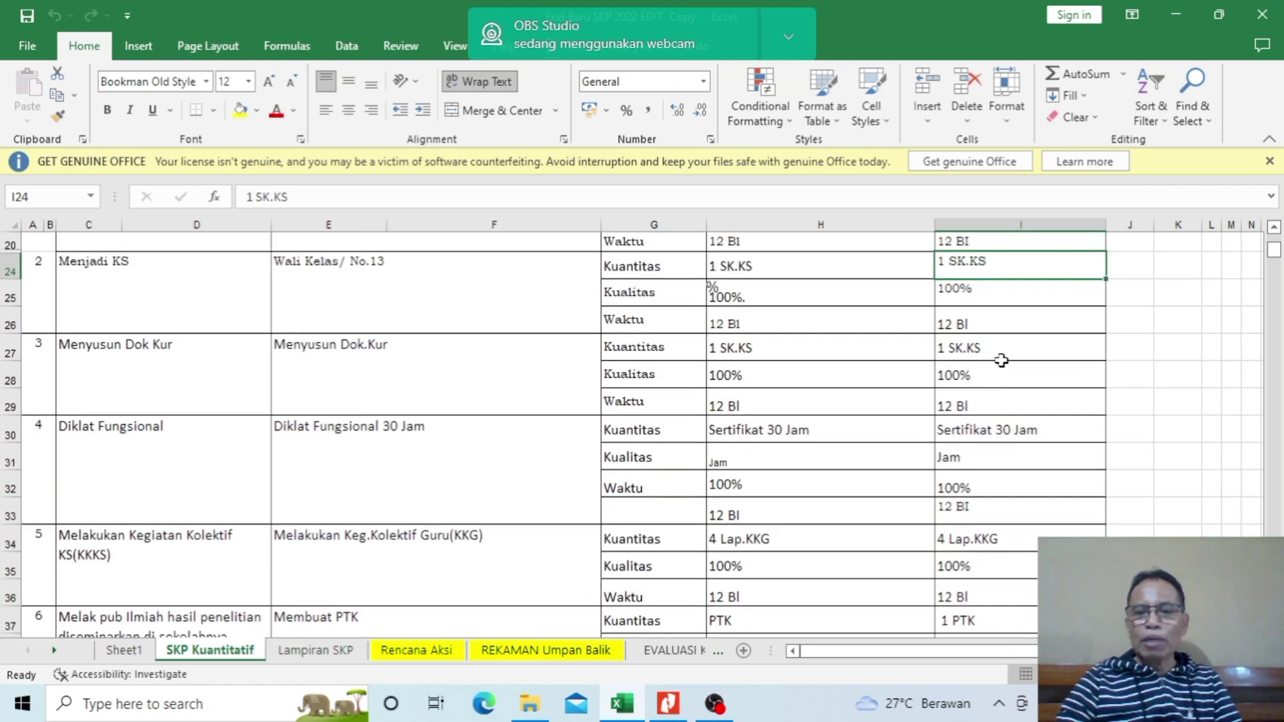
pyautogui.scroll(2, 946, 372)
pyautogui.scroll(-1, 945, 372)
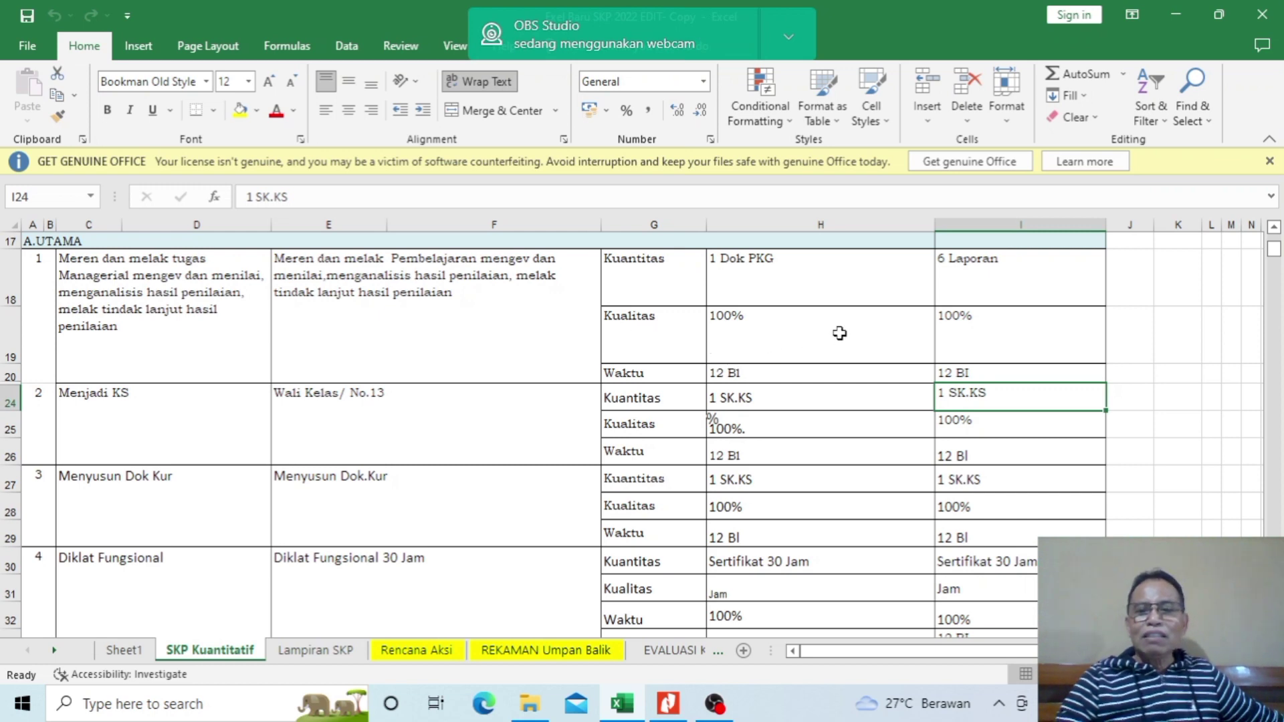
pyautogui.scroll(1, 889, 345)
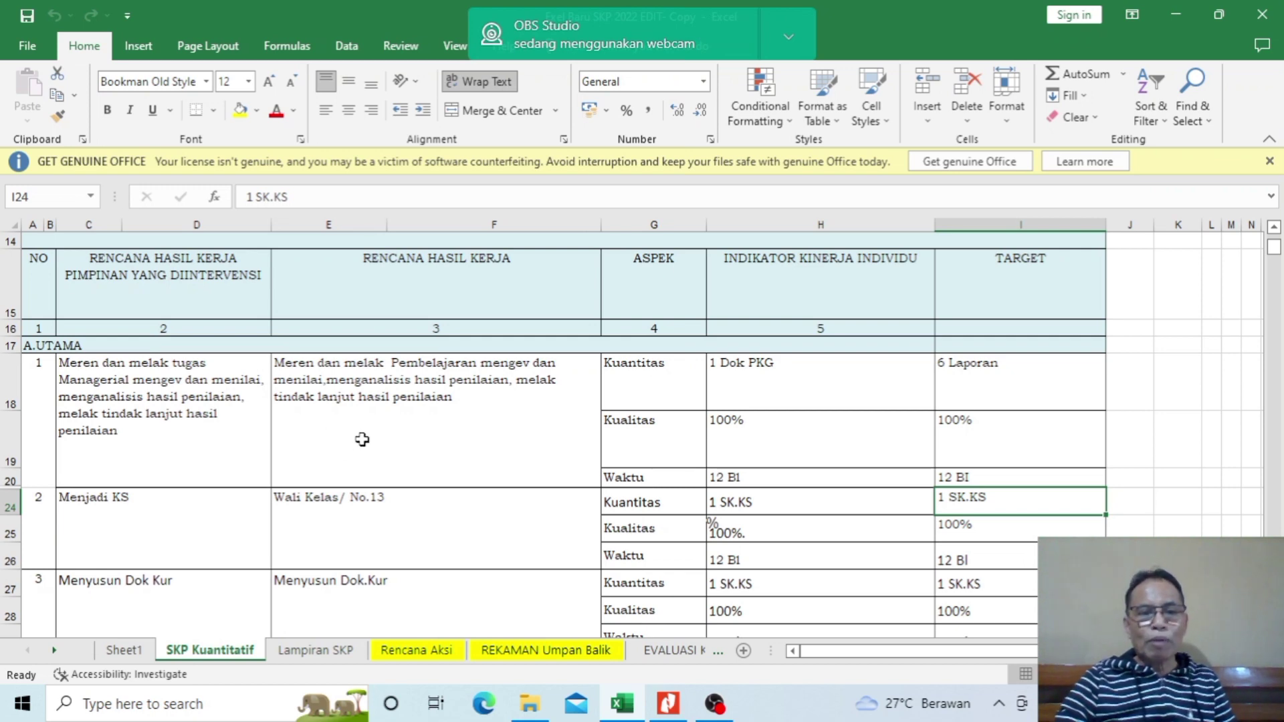
pyautogui.scroll(-1, 364, 447)
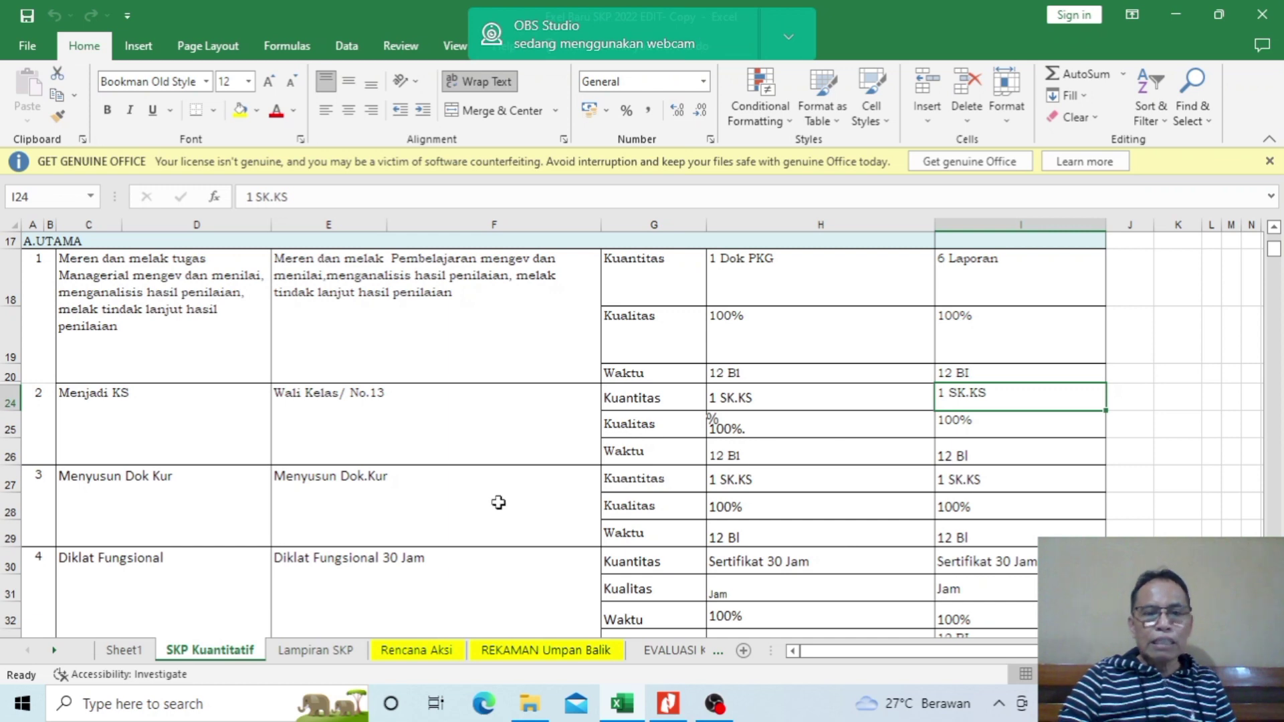
pyautogui.scroll(2, 495, 508)
pyautogui.scroll(-1, 617, 513)
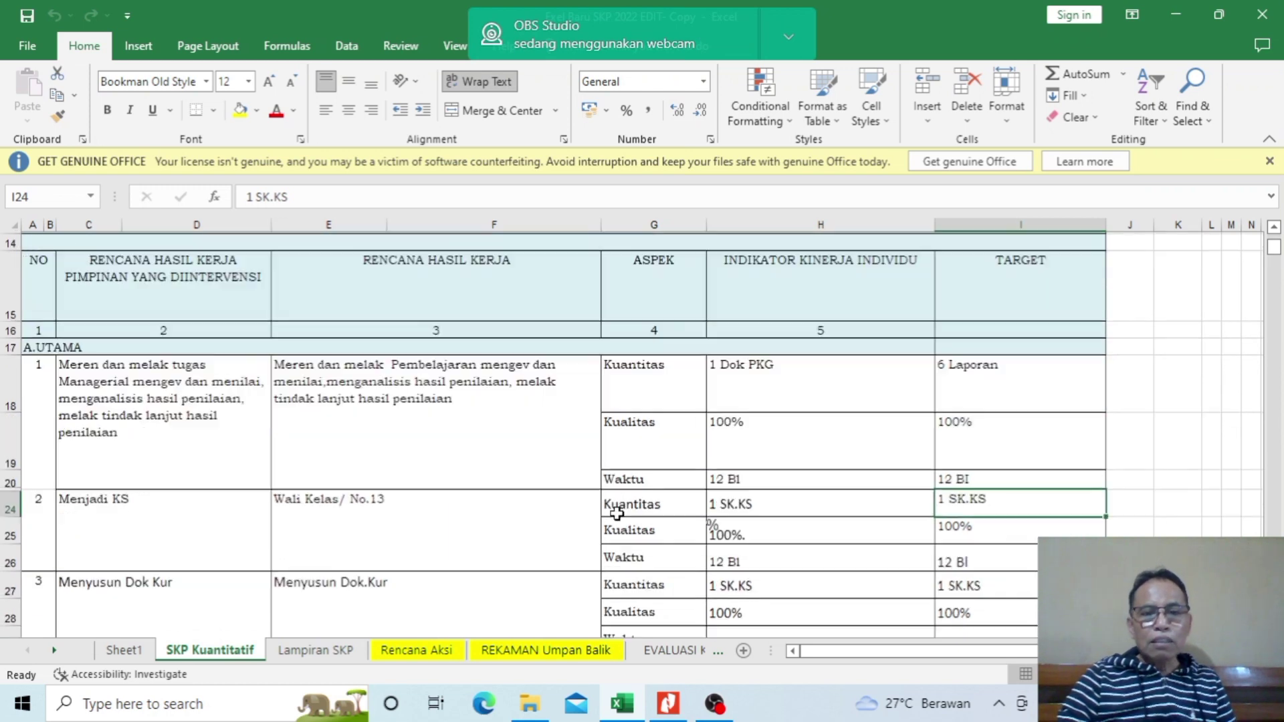
pyautogui.scroll(-2, 704, 520)
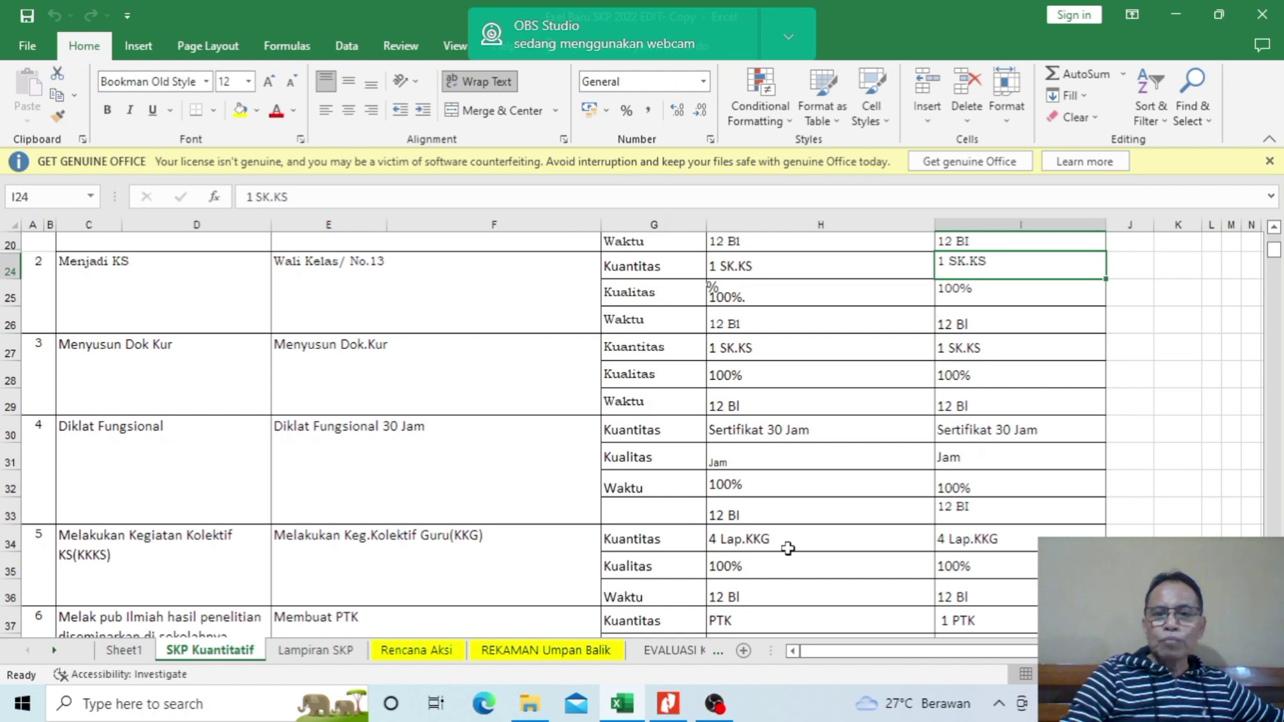
pyautogui.scroll(3, 788, 548)
pyautogui.scroll(-3, 788, 548)
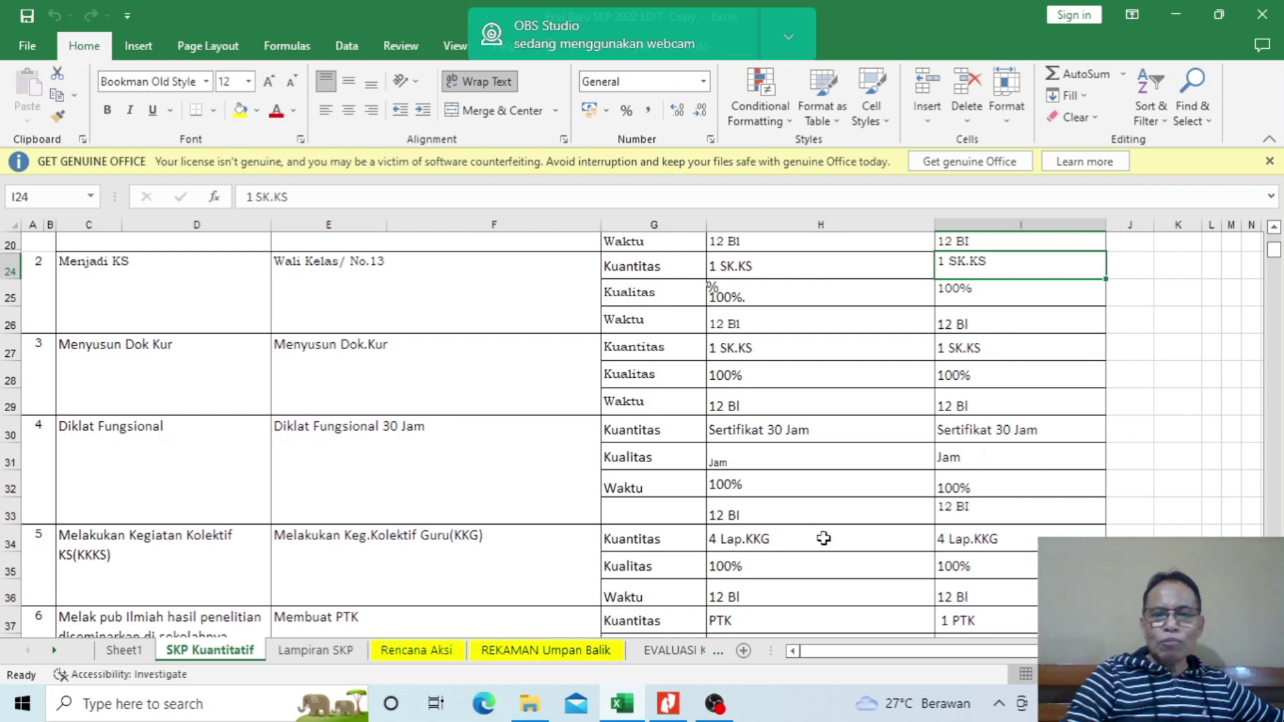
# Set the Kualitas entries of Diklat Fungsional to 100% in both the indicator and target columns (H31 and I31).
pyautogui.scroll(1, 821, 531)
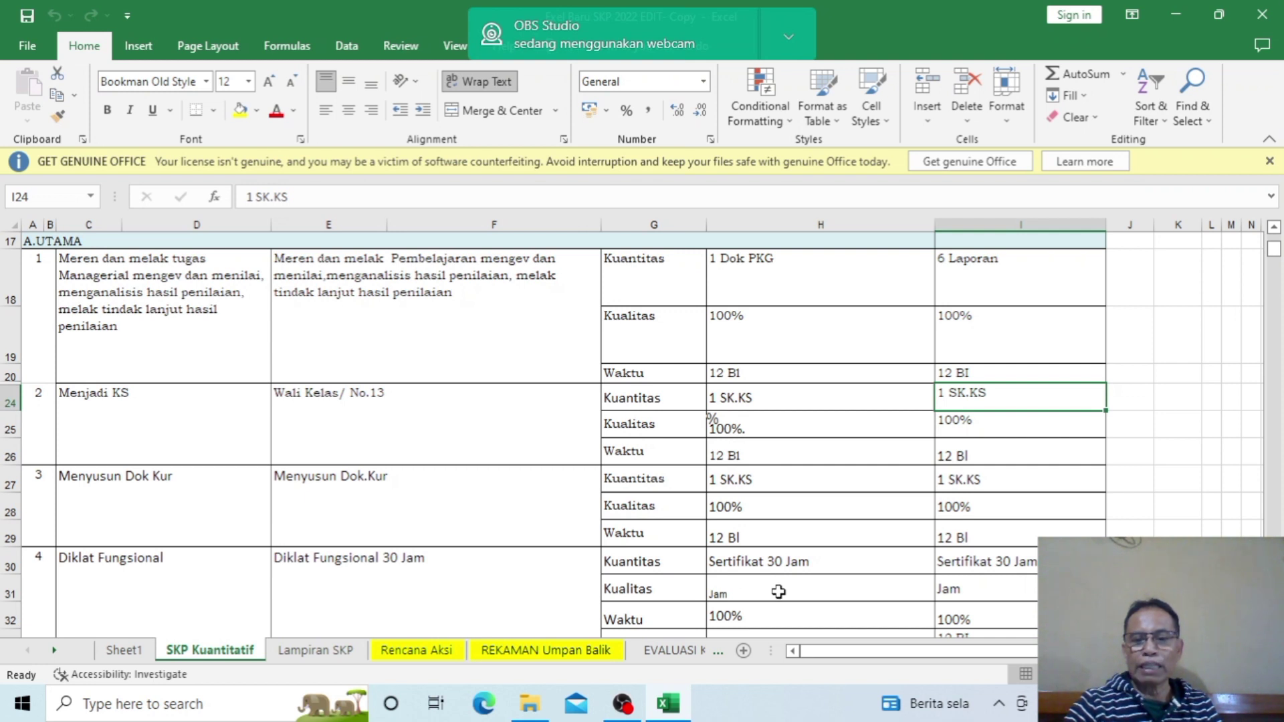
pyautogui.click(732, 595)
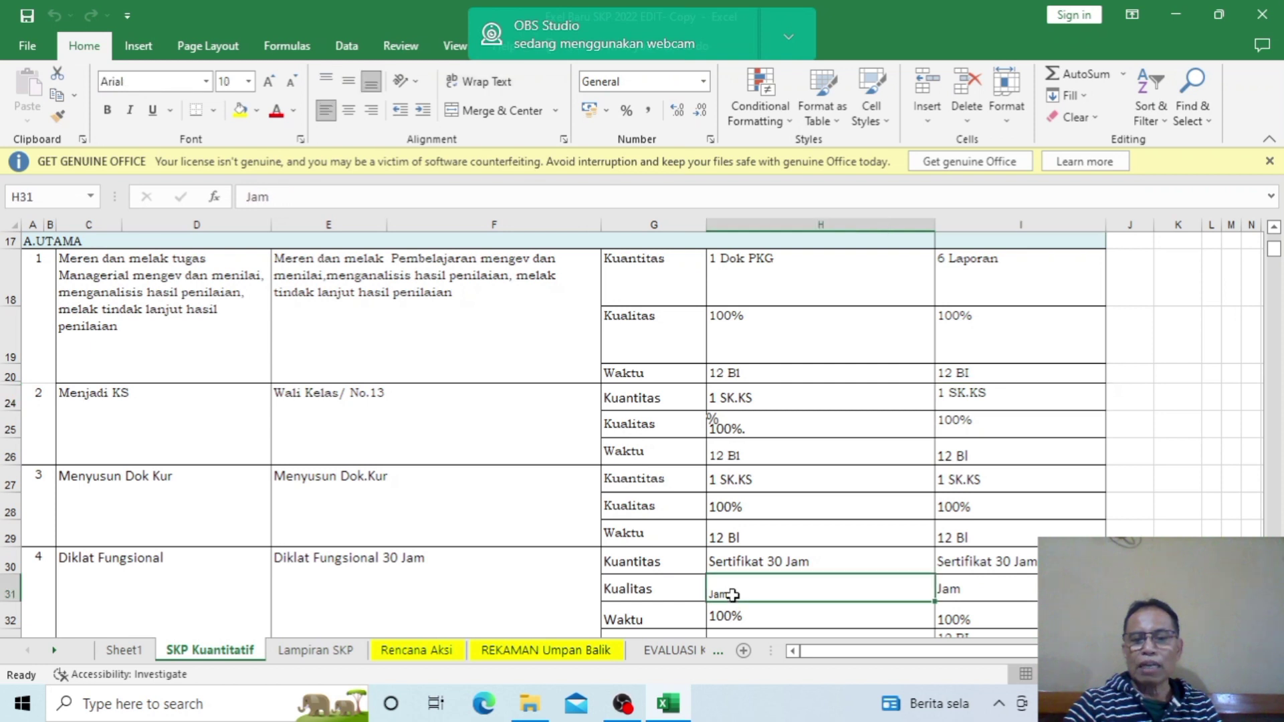
pyautogui.doubleClick(281, 200)
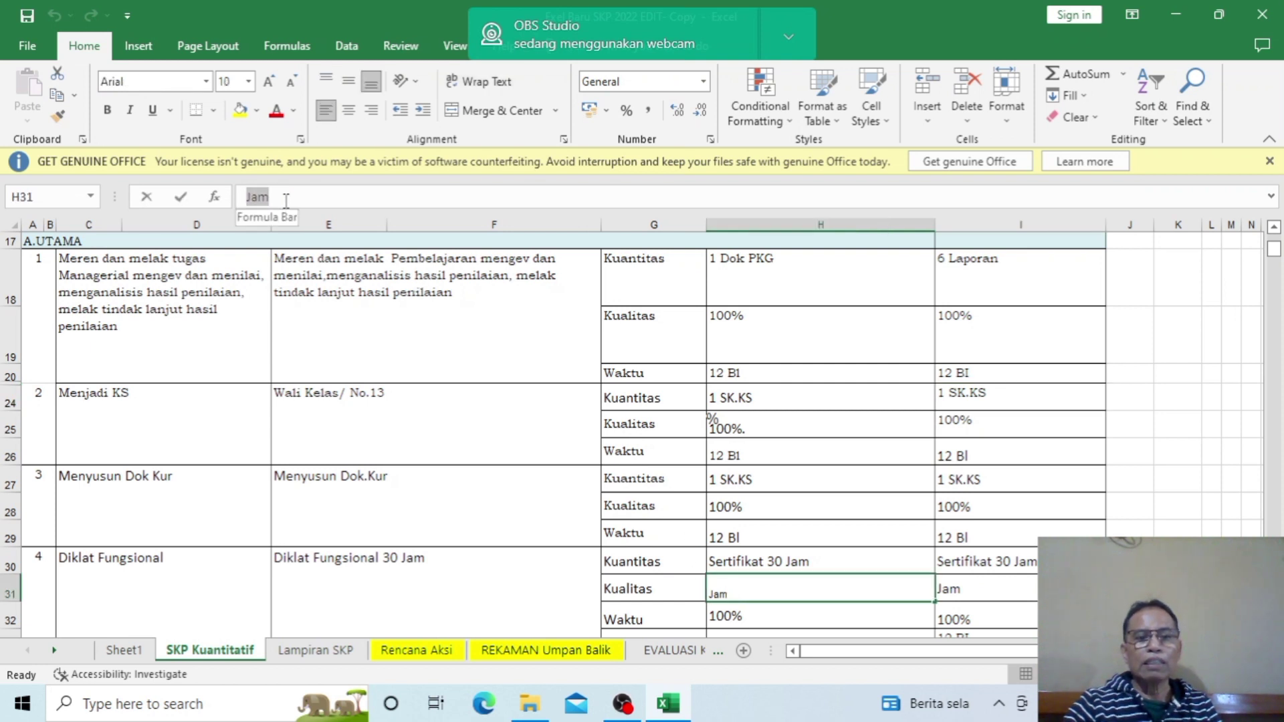
pyautogui.write('100')
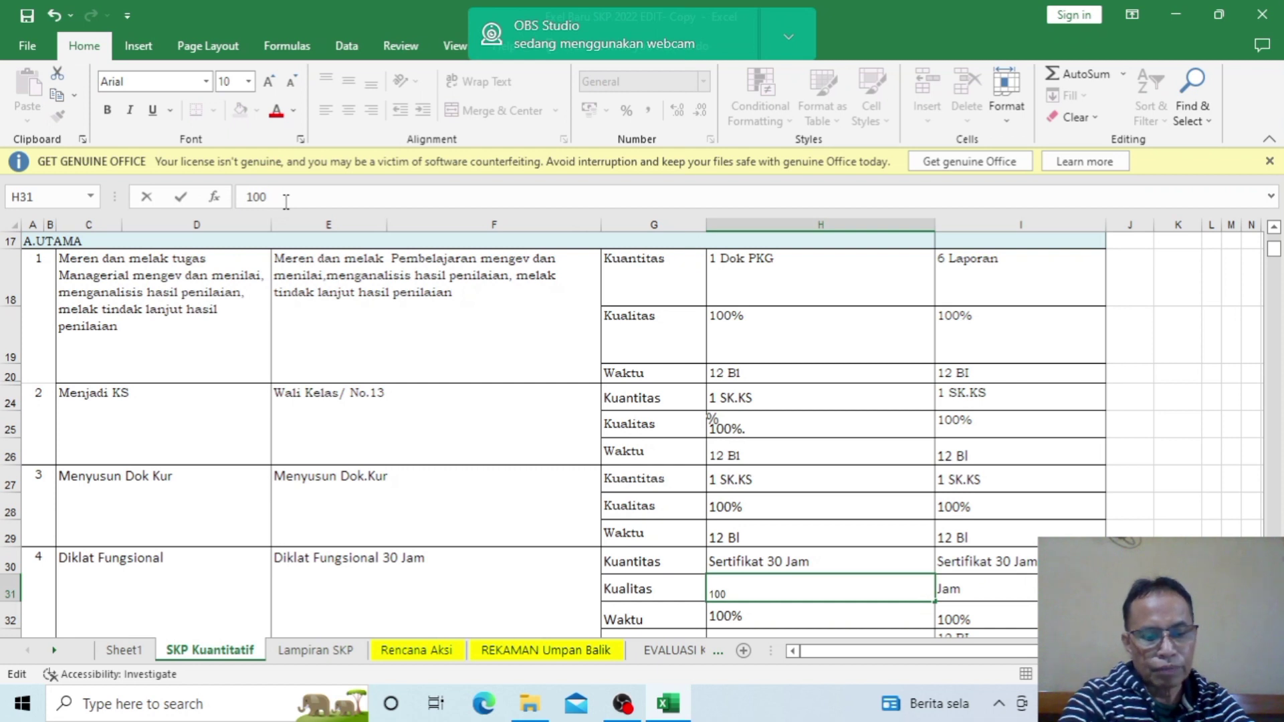
pyautogui.write('%')
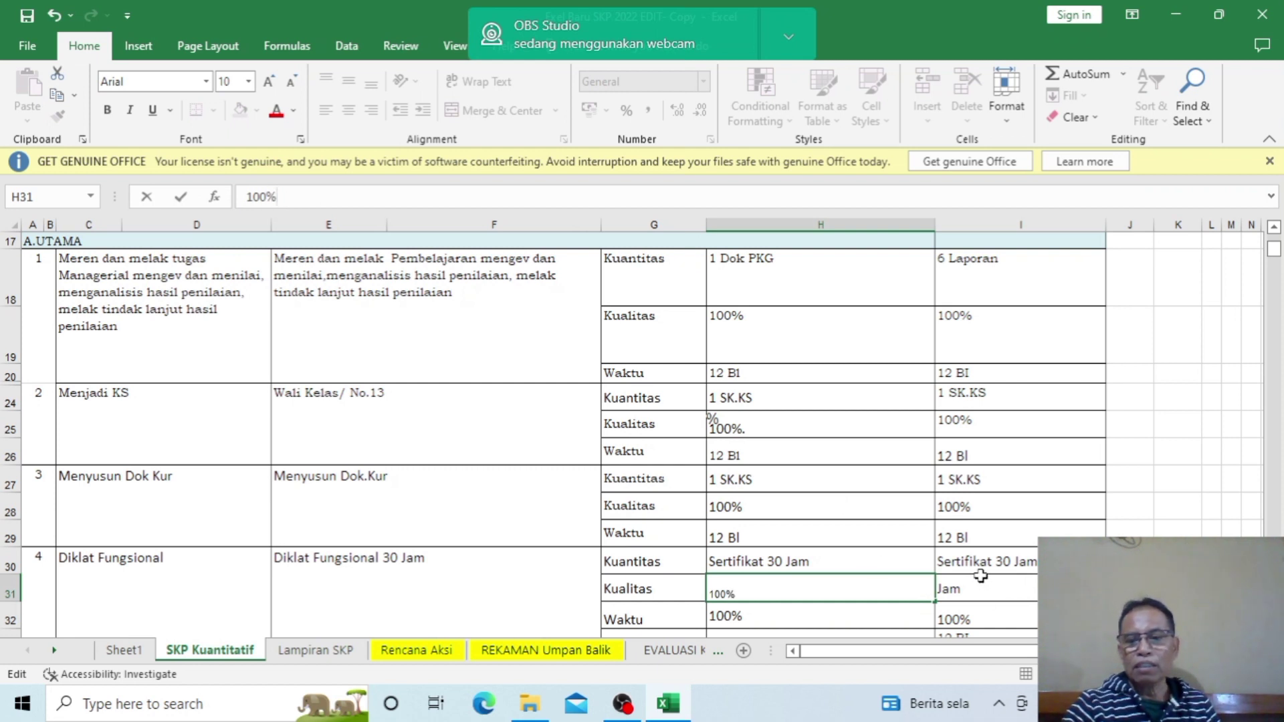
pyautogui.click(958, 589)
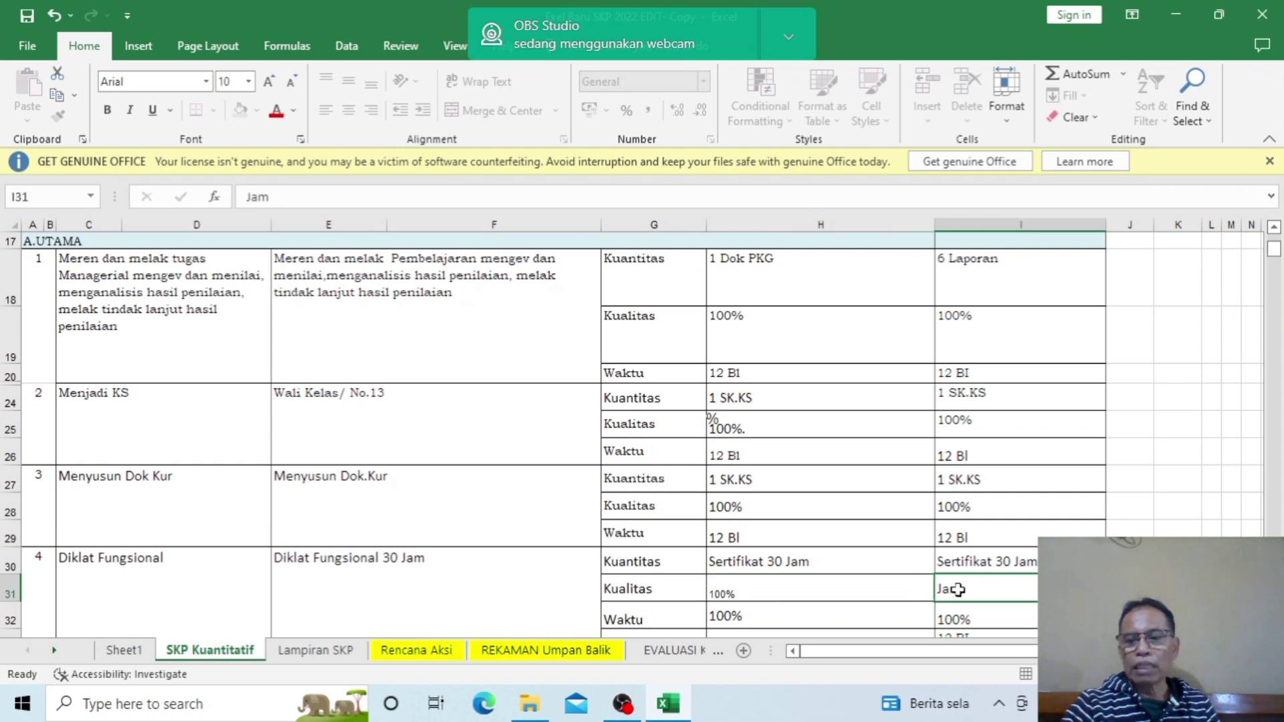
pyautogui.doubleClick(254, 197)
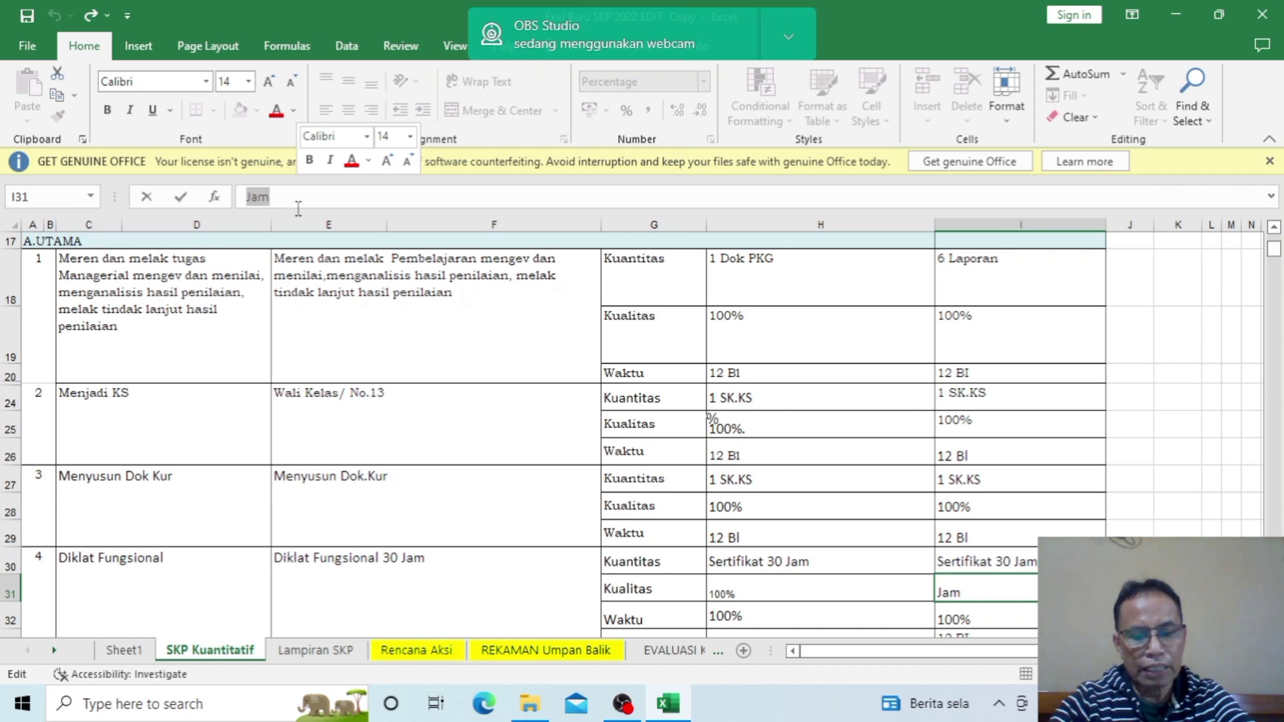
pyautogui.write('100')
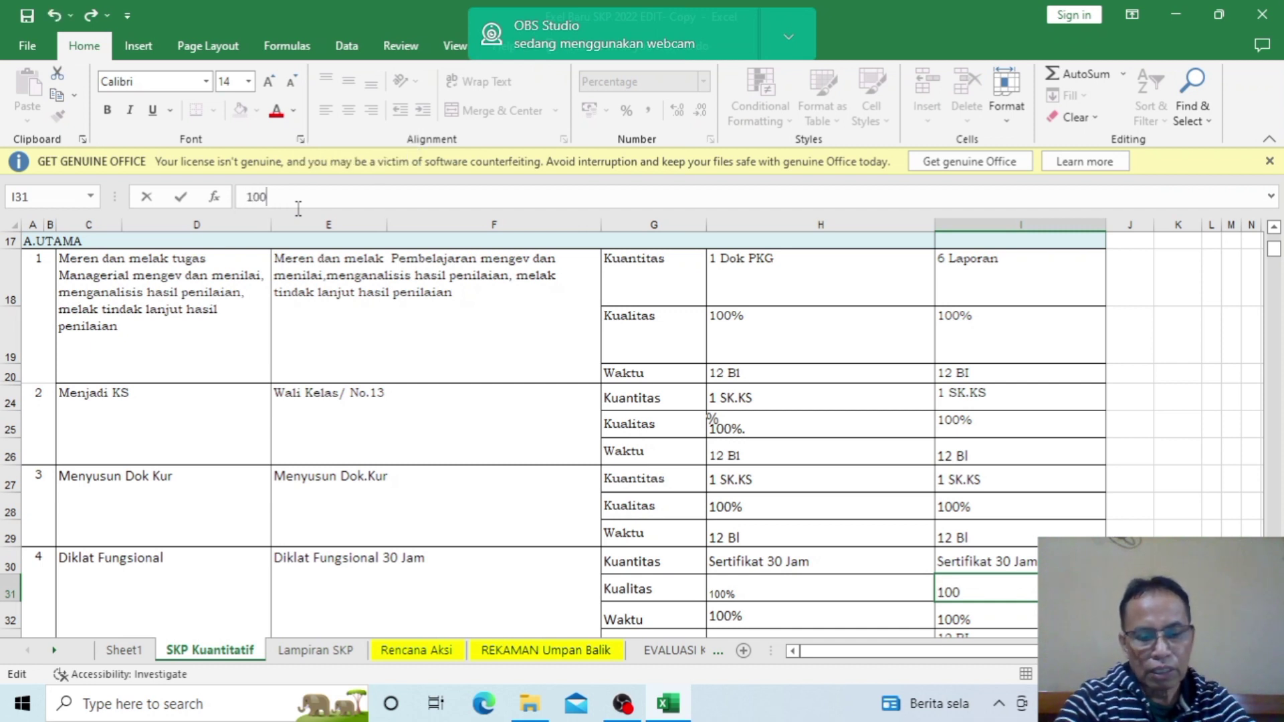
pyautogui.write('%')
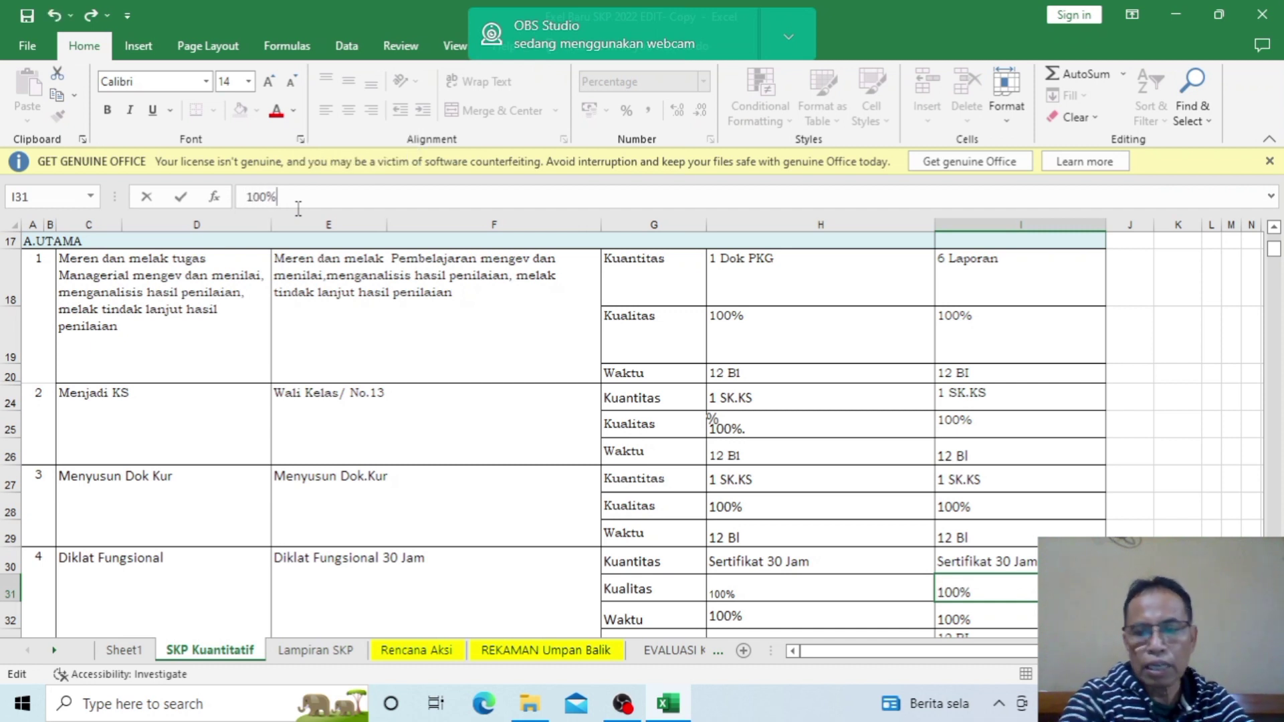
# Replace the Waktu indicator of Diklat Fungsional in H32 with the "12 Bl" text copied from H33.
pyautogui.scroll(-2, 806, 441)
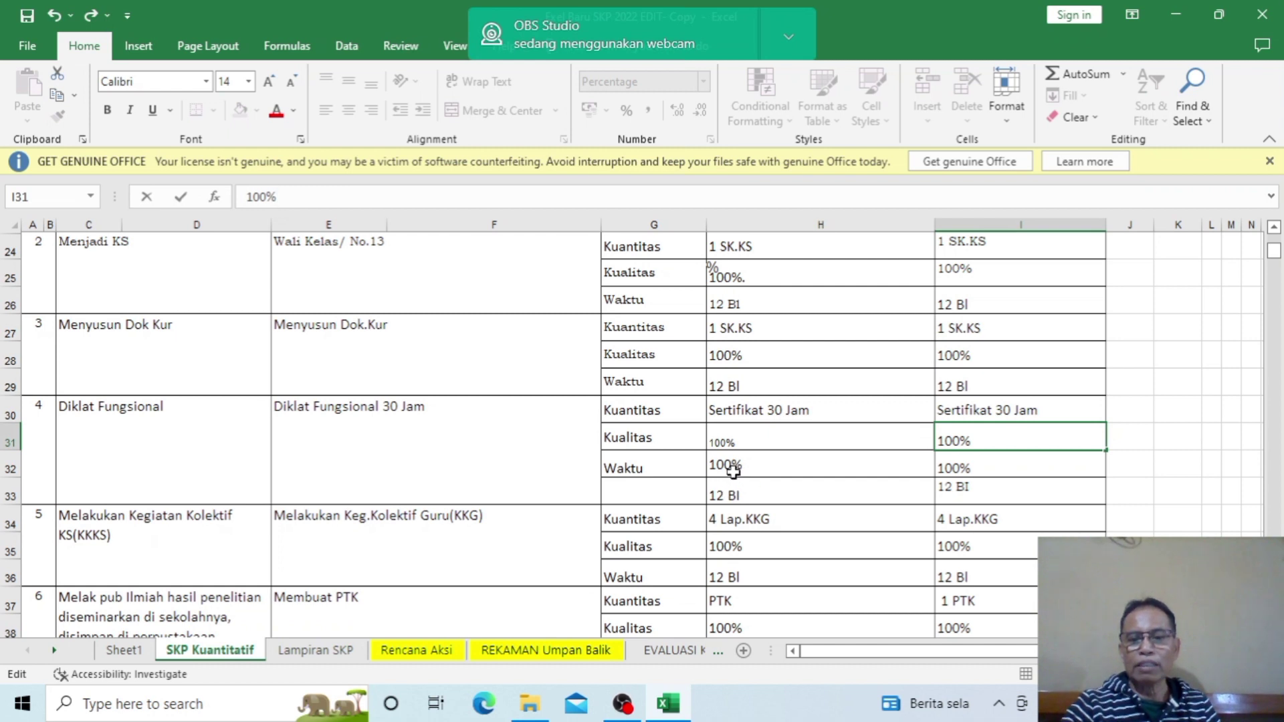
pyautogui.click(716, 492)
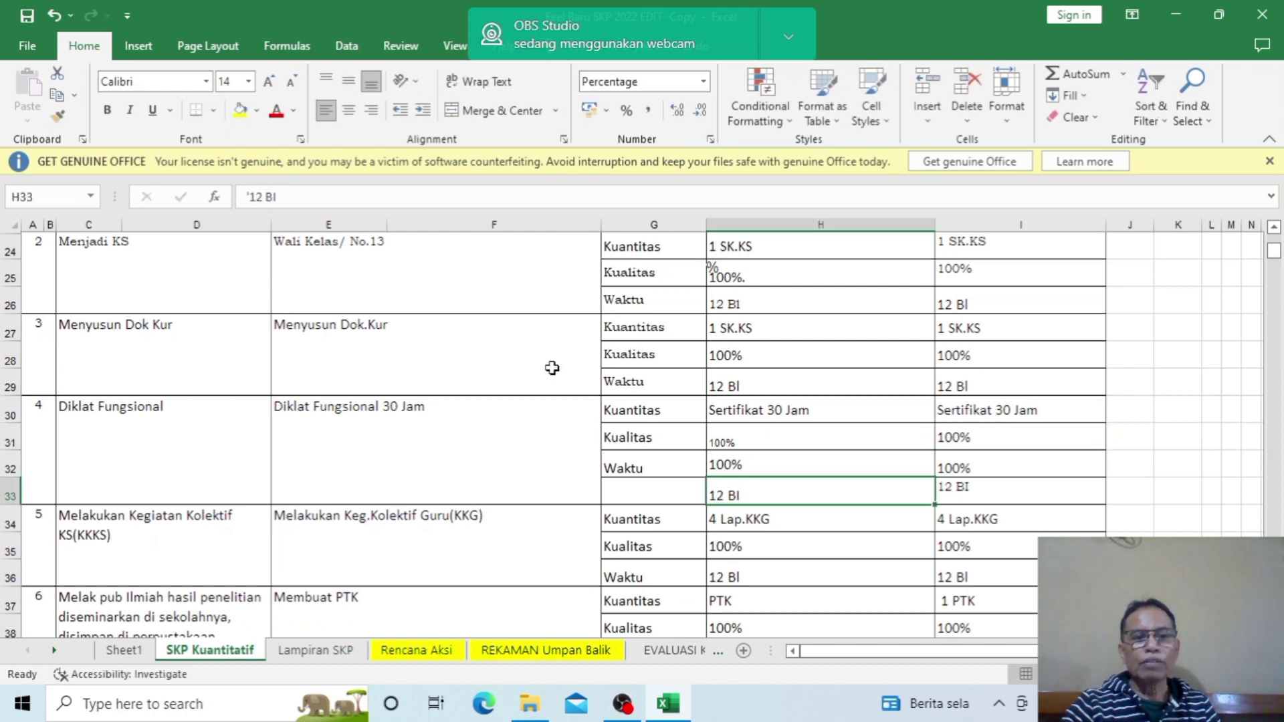
pyautogui.moveTo(247, 197); pyautogui.dragTo(273, 197)
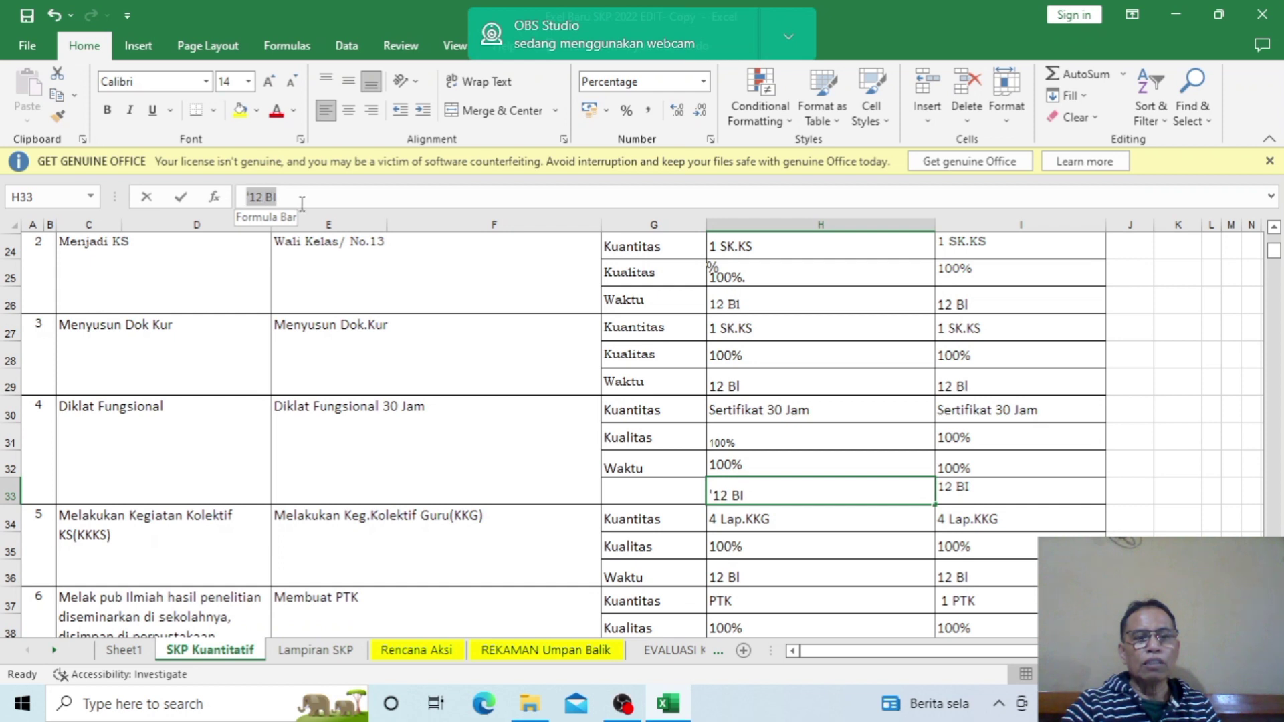
pyautogui.rightClick(271, 198)
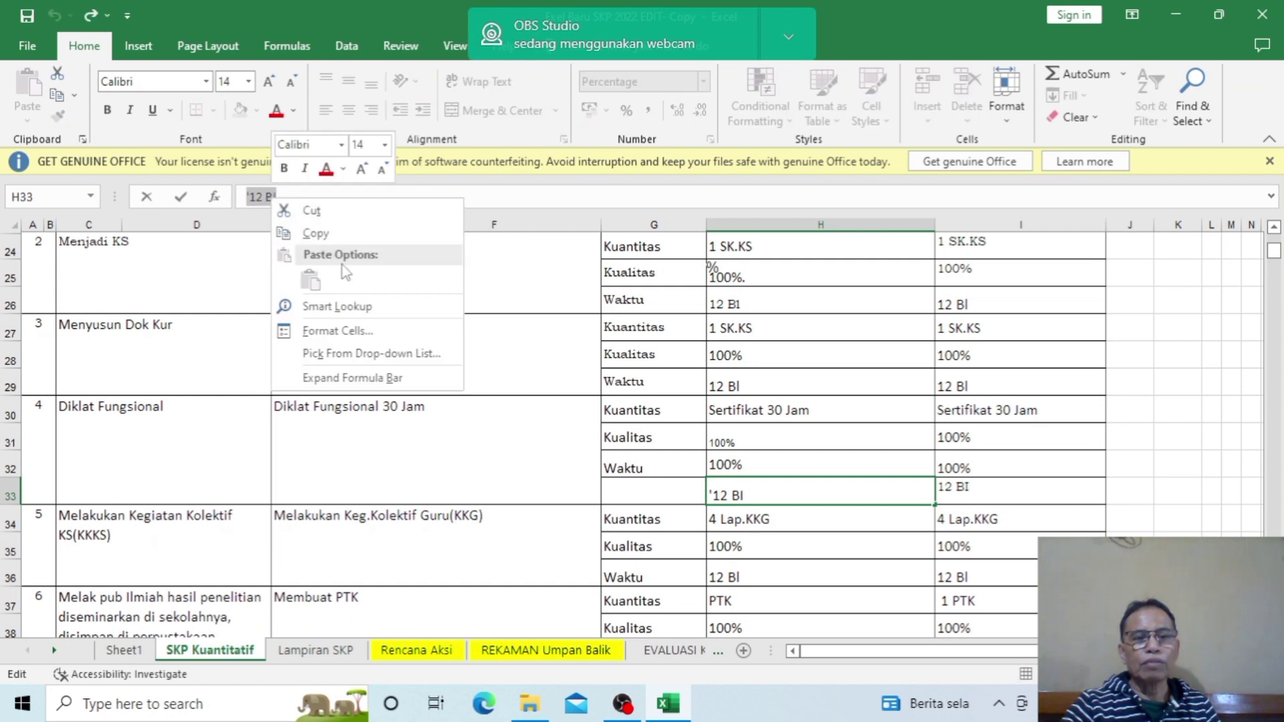
pyautogui.click(333, 231)
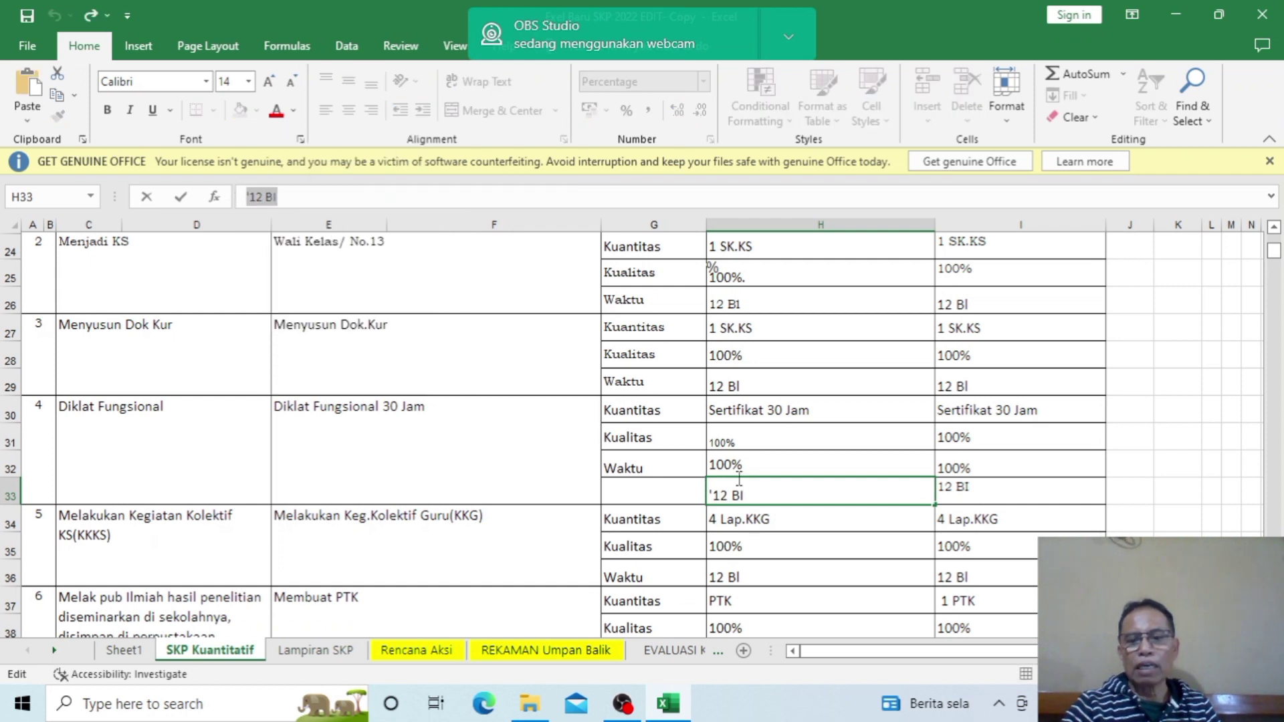
pyautogui.click(717, 466)
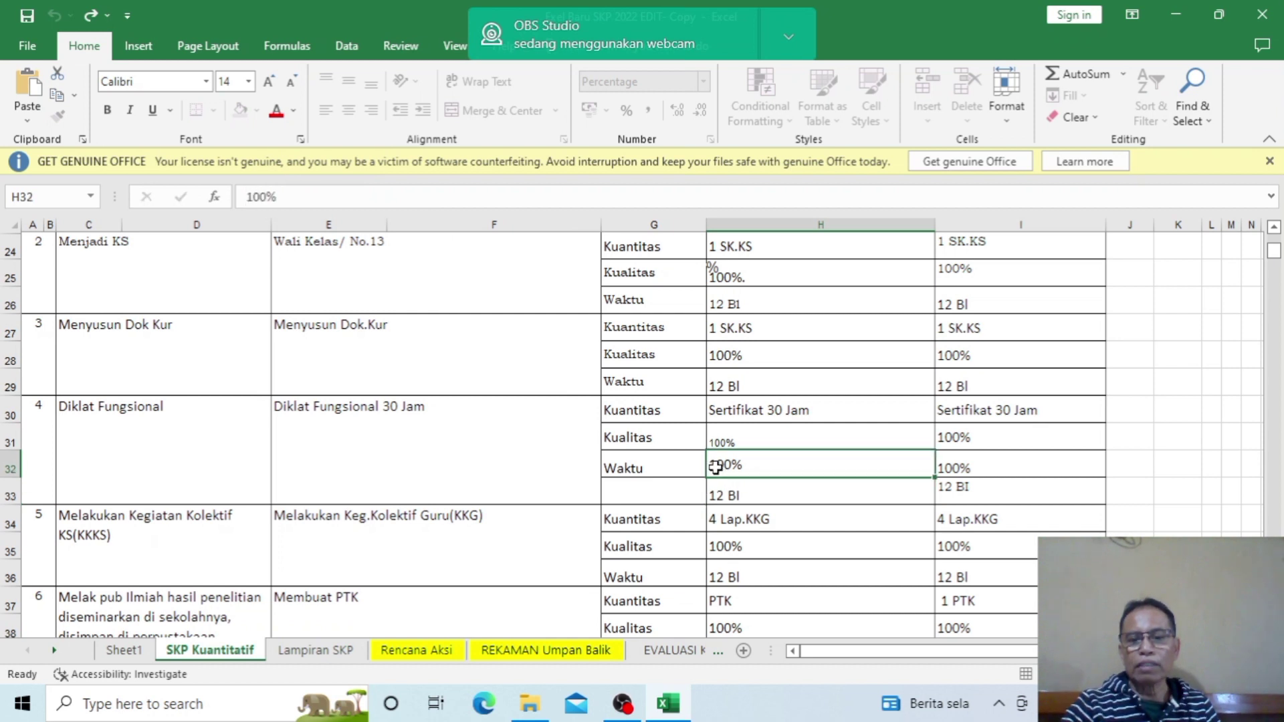
pyautogui.moveTo(246, 198); pyautogui.dragTo(274, 199)
pyautogui.rightClick(274, 199)
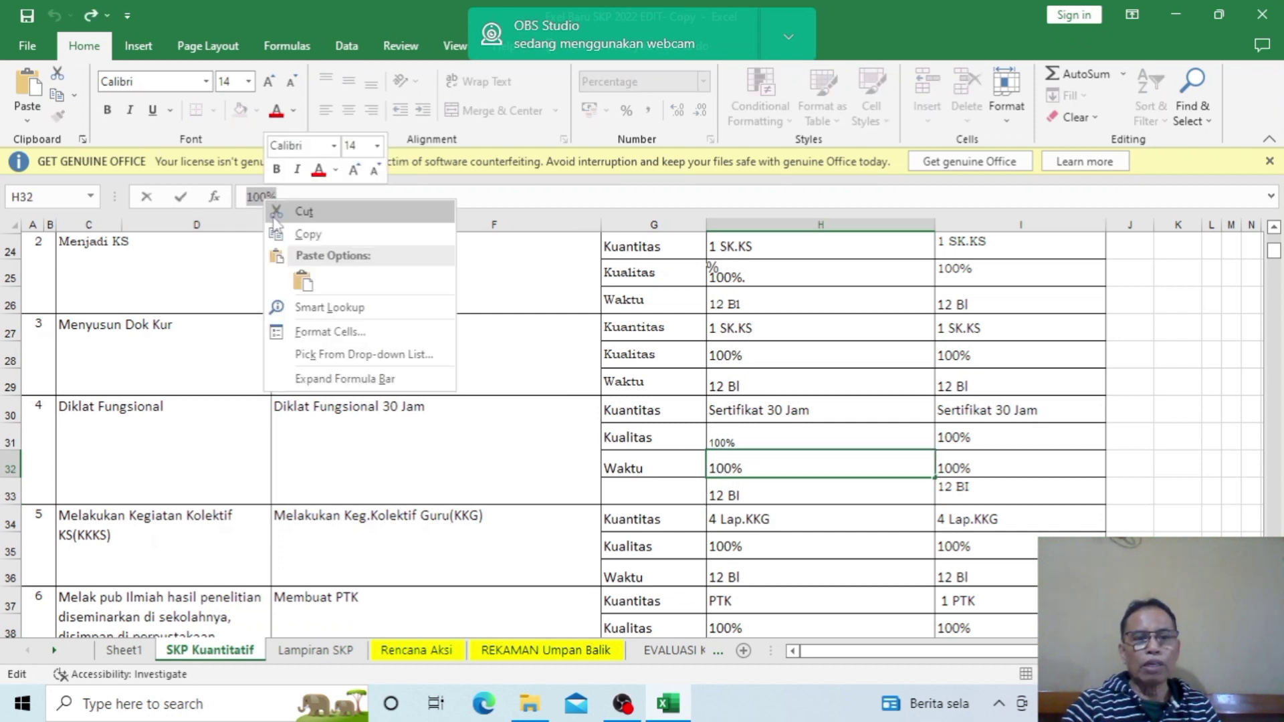
pyautogui.click(303, 281)
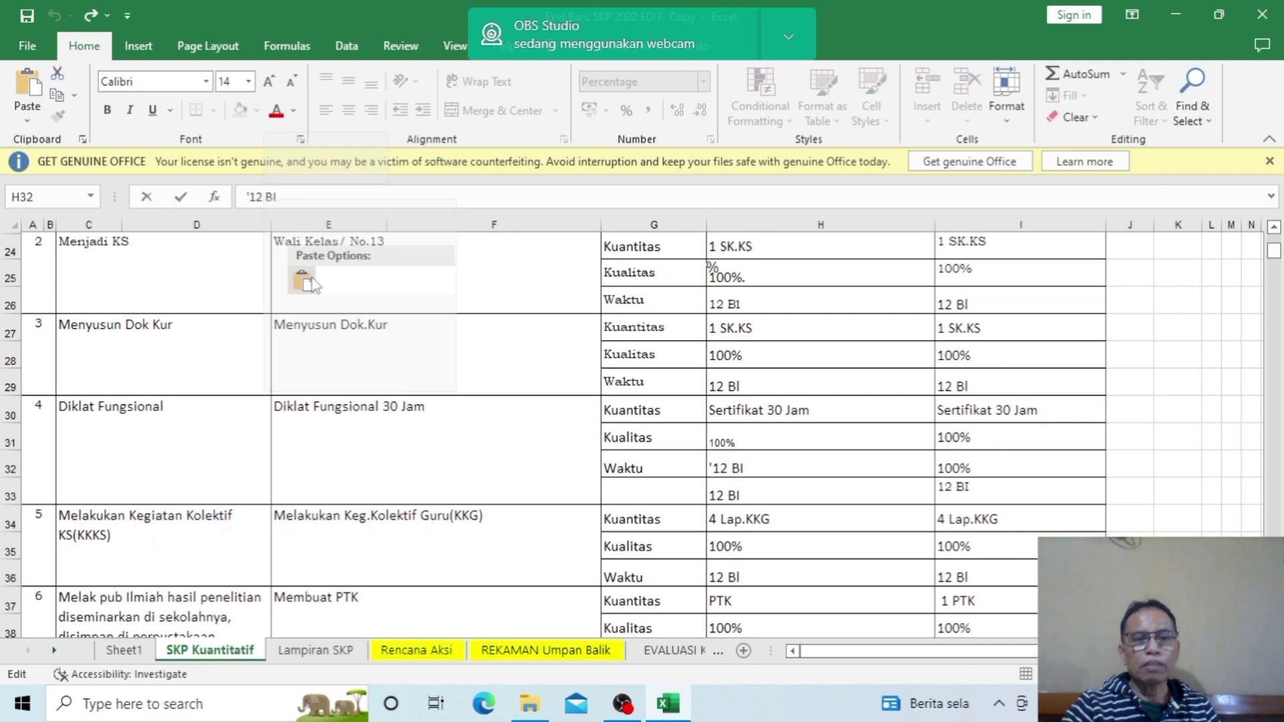
# Replace the Waktu target of Diklat Fungsional in I32 with the copied "12 Bl" text.
pyautogui.click(973, 469)
pyautogui.moveTo(242, 199); pyautogui.dragTo(267, 198)
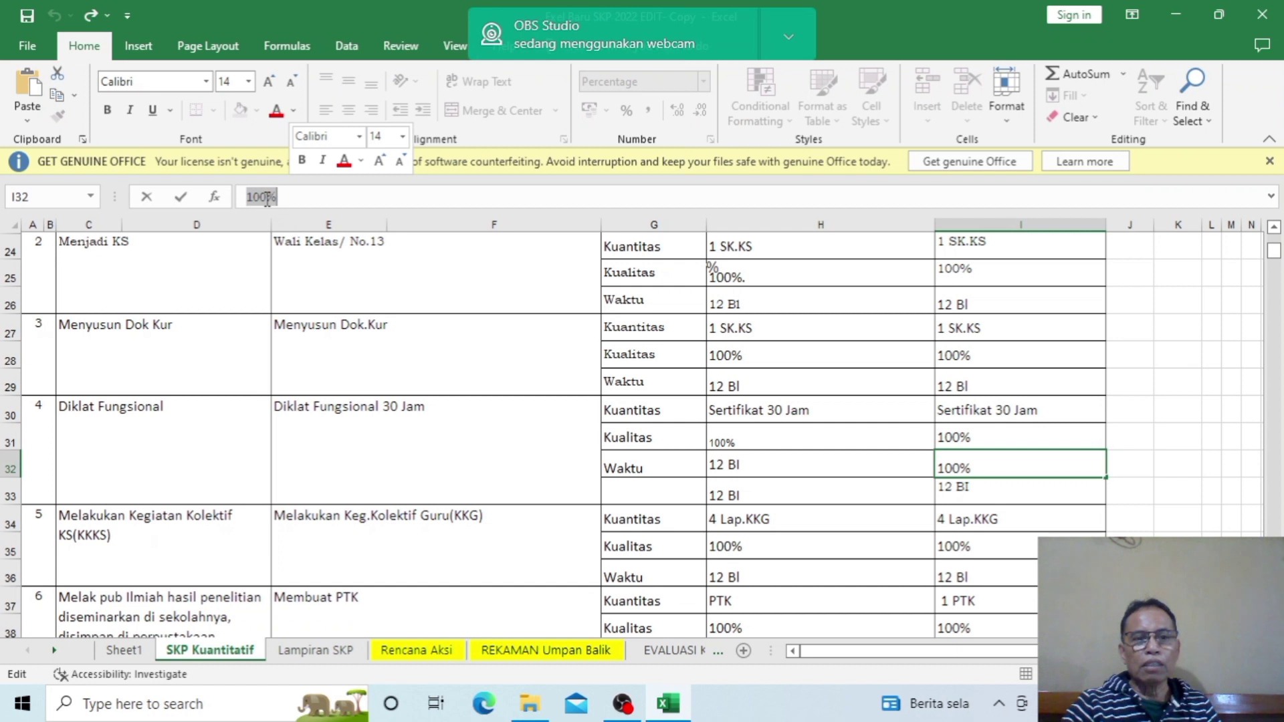
pyautogui.rightClick(267, 198)
pyautogui.click(310, 277)
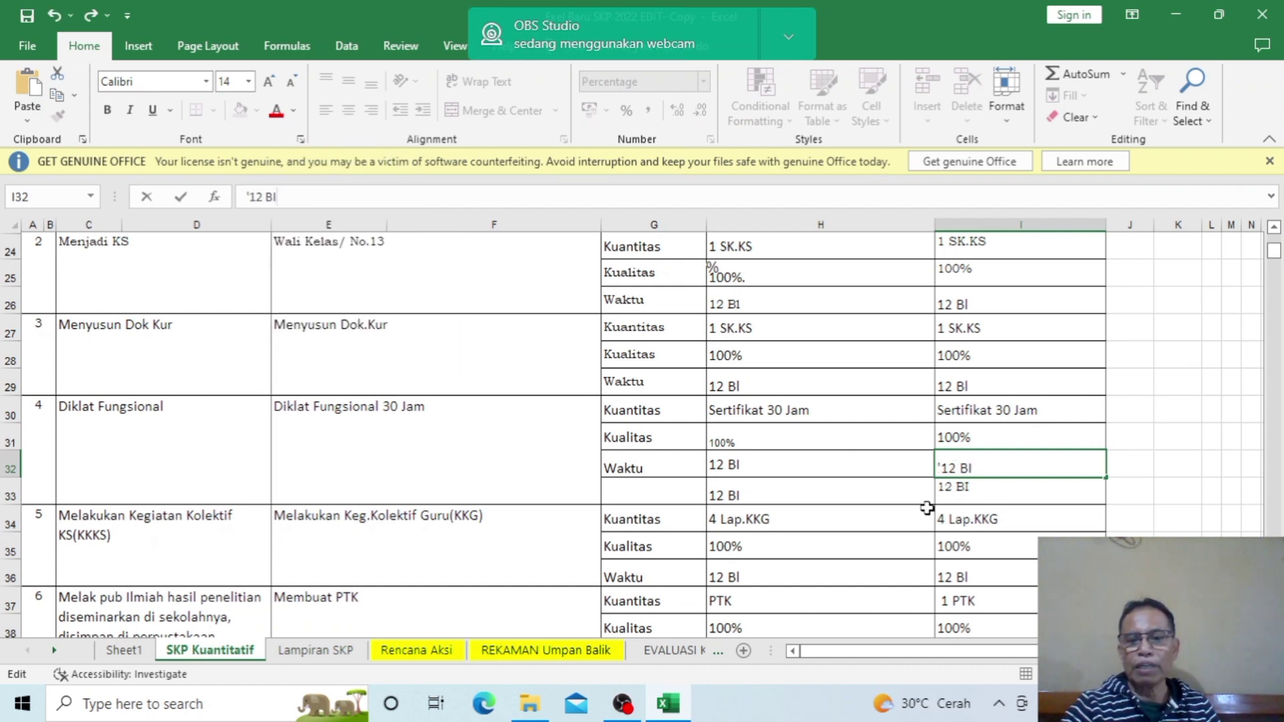
# Clear the leftover "12 Bl" entries from H33 and I33 in the extra row below the Diklat Fungsional Waktu row.
pyautogui.click(743, 495)
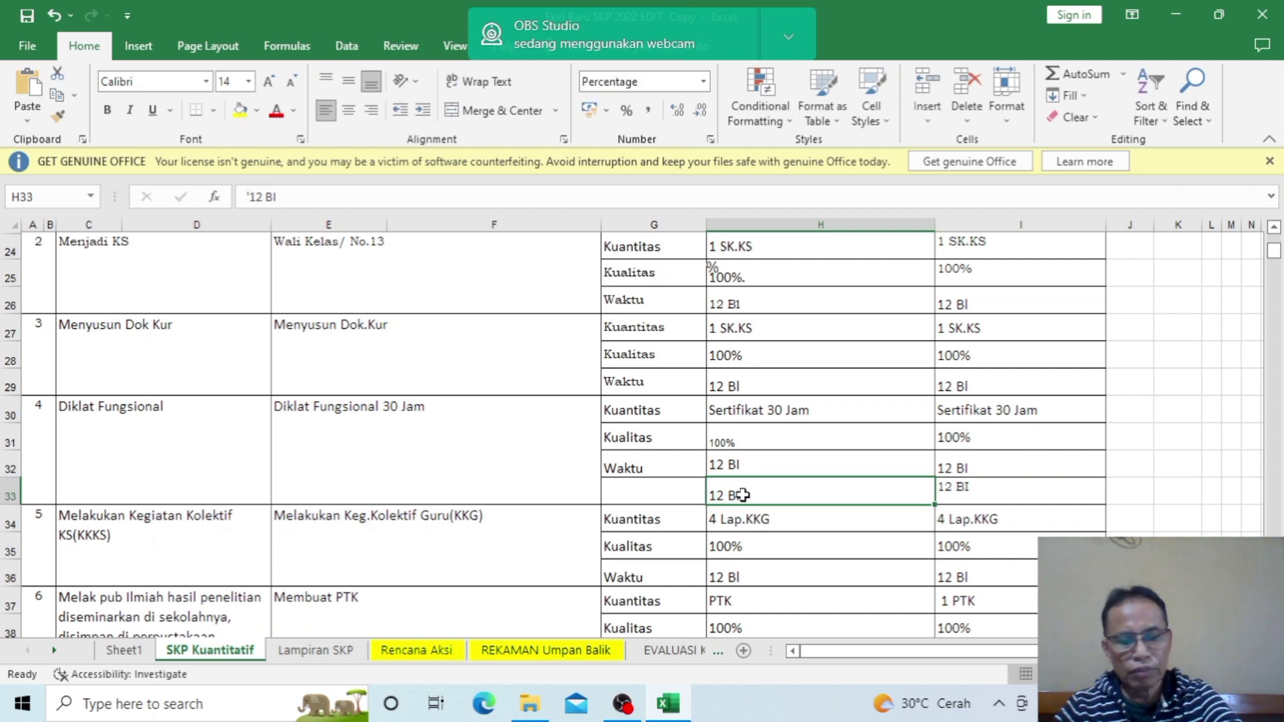
pyautogui.press('Delete')
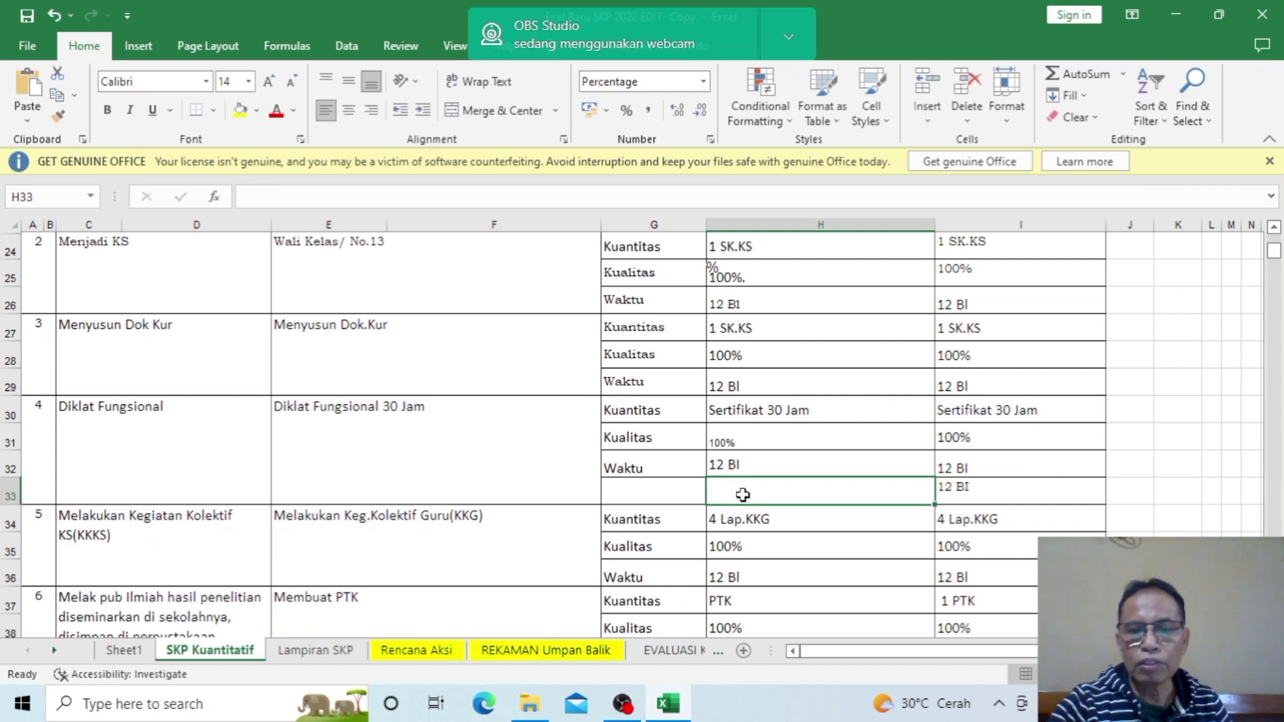
pyautogui.click(968, 481)
pyautogui.press('Delete')
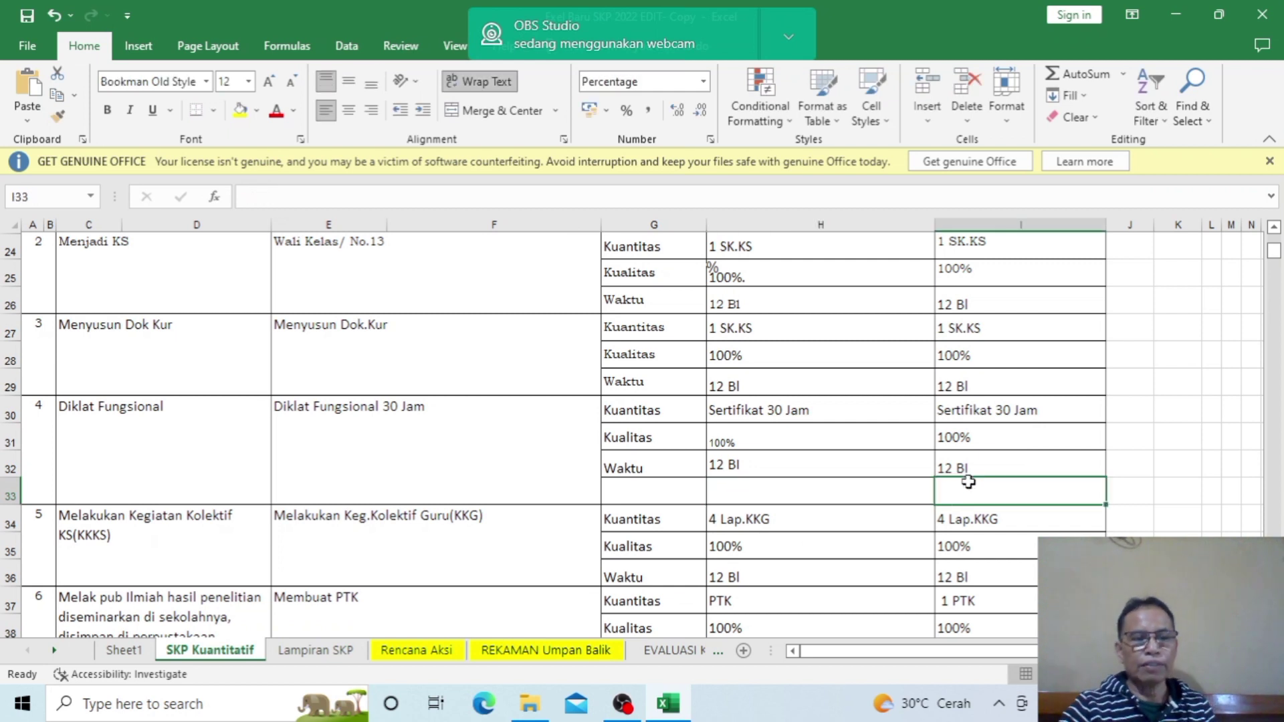
# Review the indicators and targets of the A.UTAMA work plans through Membuat PTK and of the B. TAMBAHAN plans for PGRI and Pramuka.
pyautogui.scroll(-2, 969, 482)
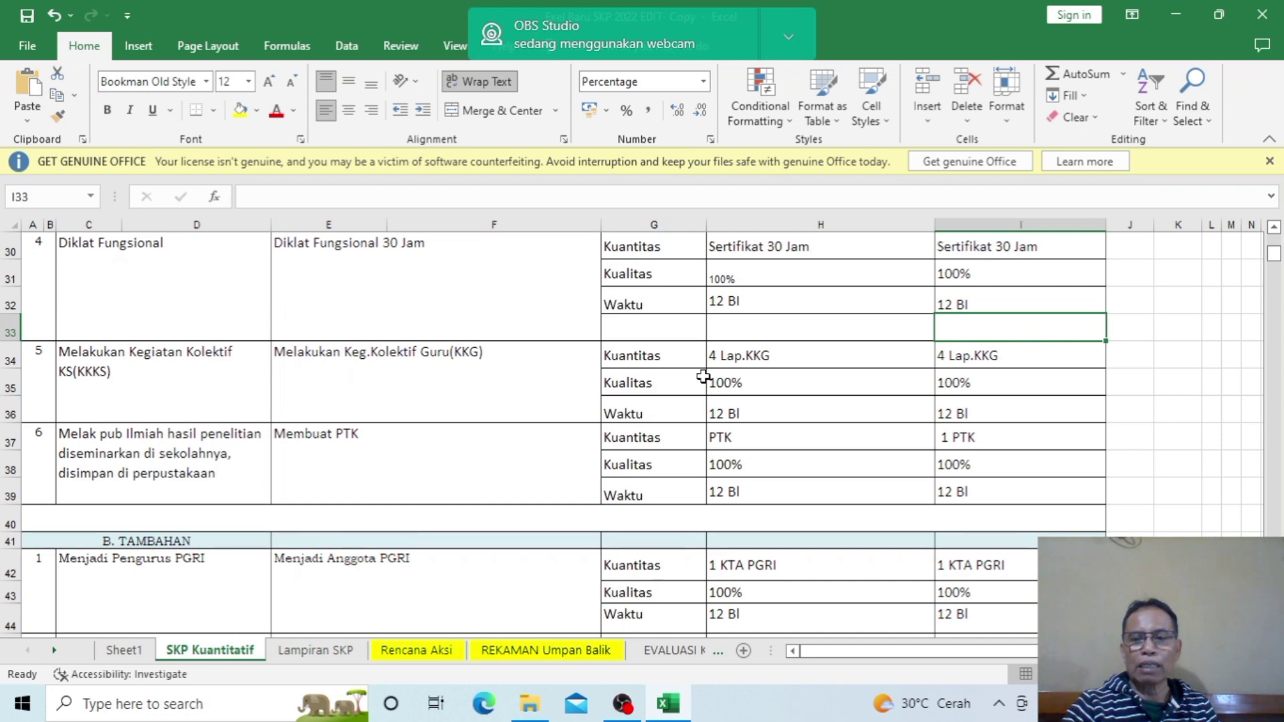
pyautogui.scroll(1, 1015, 398)
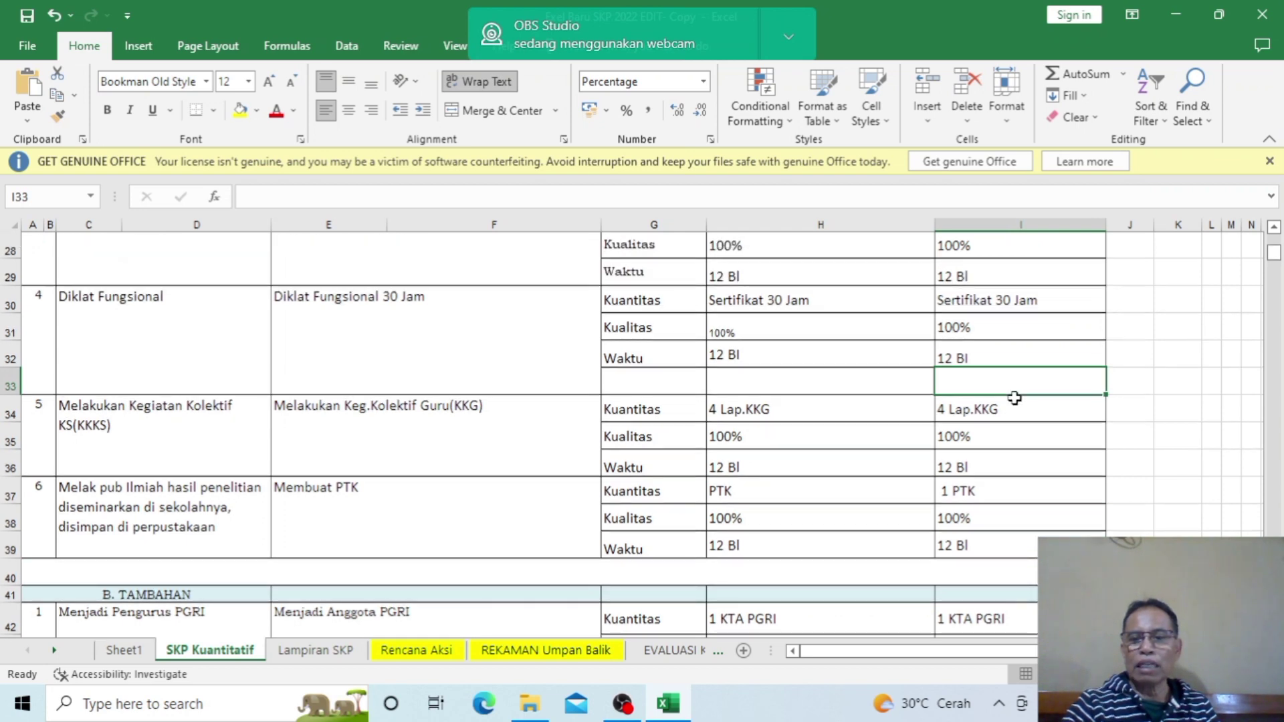
pyautogui.scroll(8, 1015, 398)
pyautogui.scroll(-5, 1015, 398)
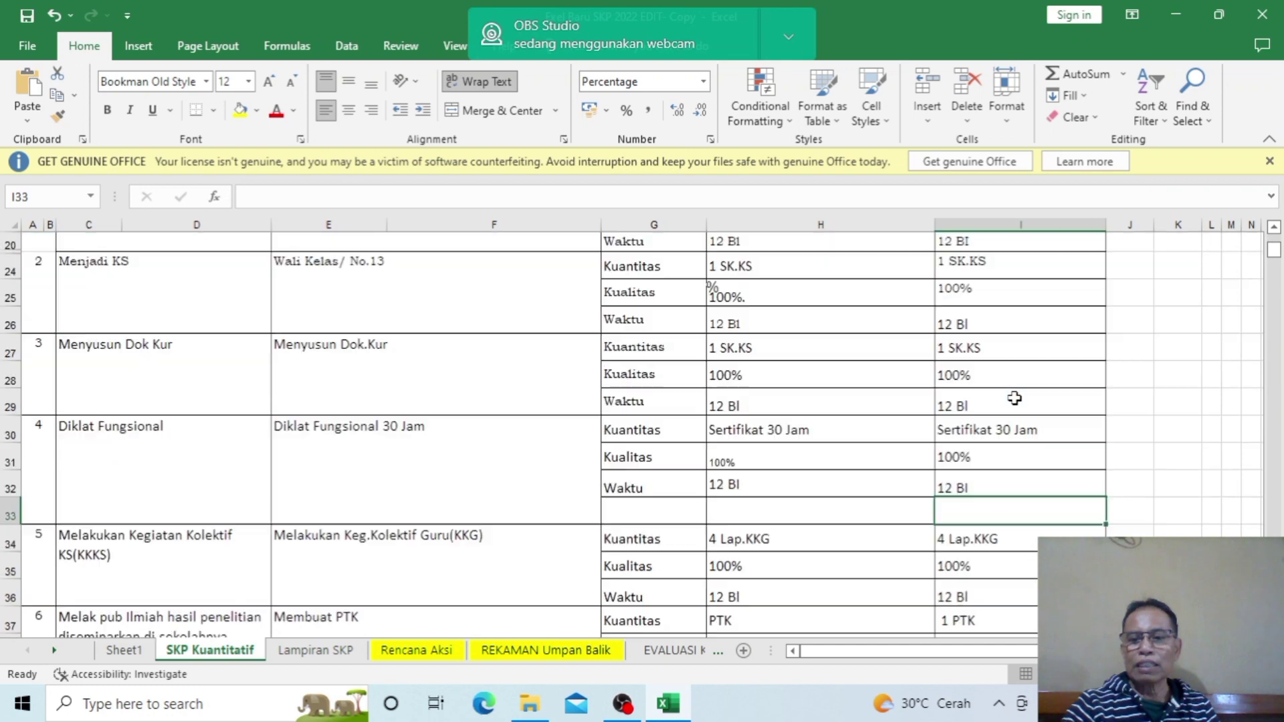
pyautogui.scroll(-2, 1014, 398)
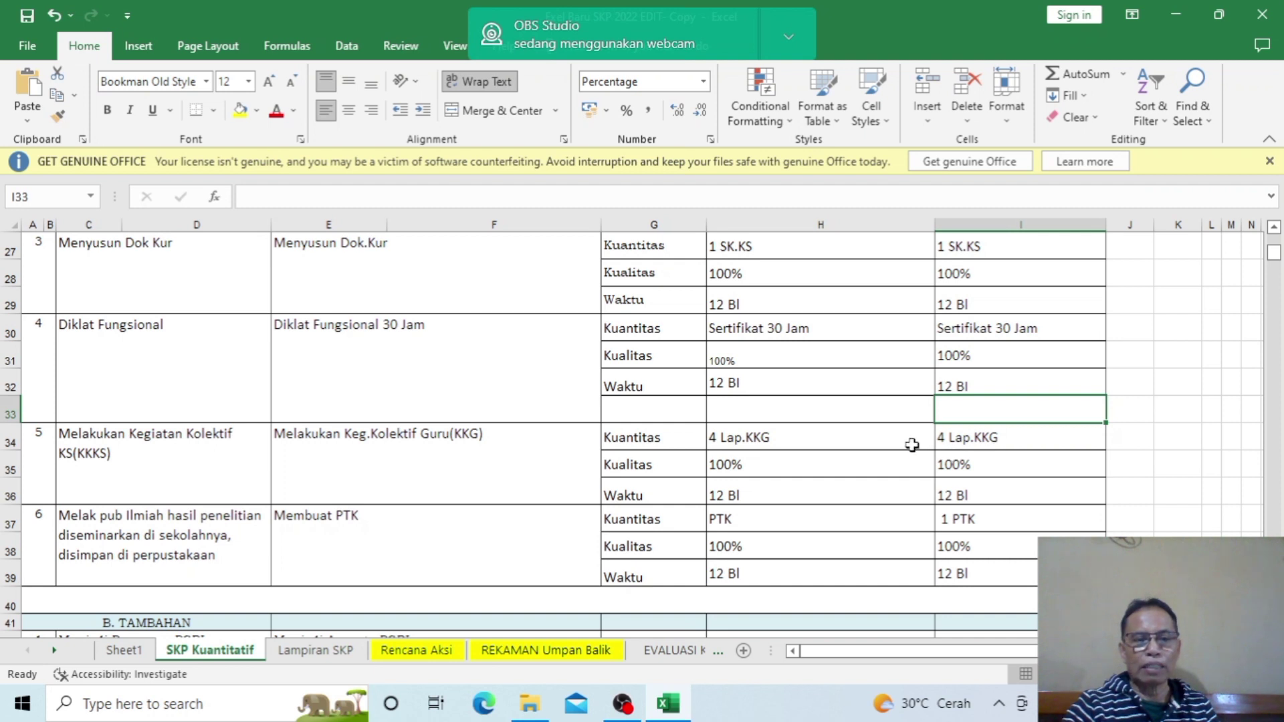
pyautogui.scroll(-1, 912, 445)
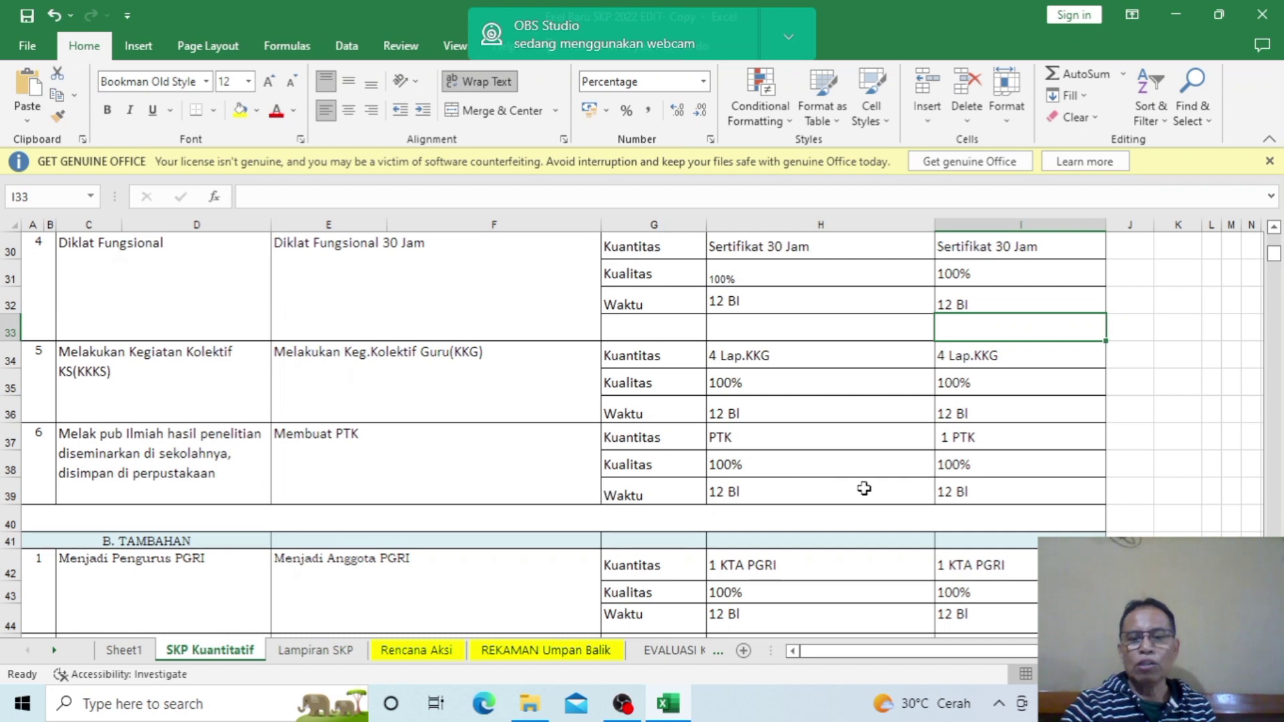
pyautogui.scroll(-2, 865, 492)
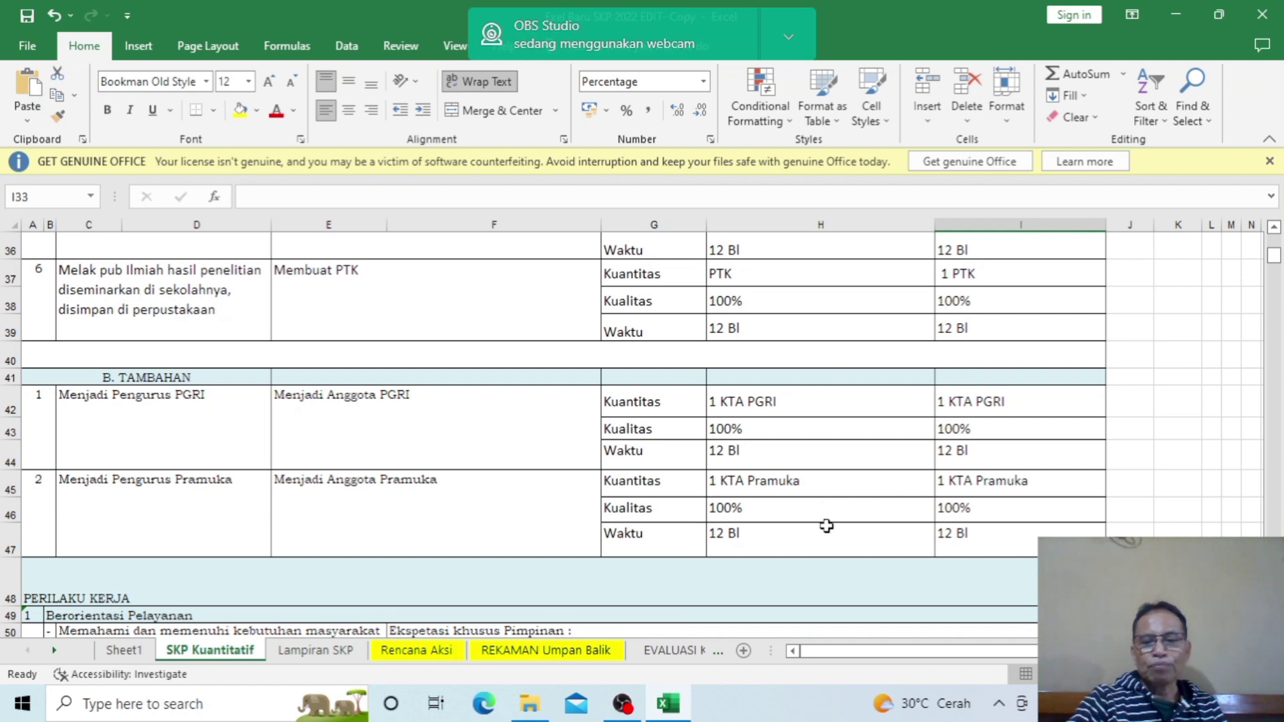
pyautogui.scroll(-2, 848, 516)
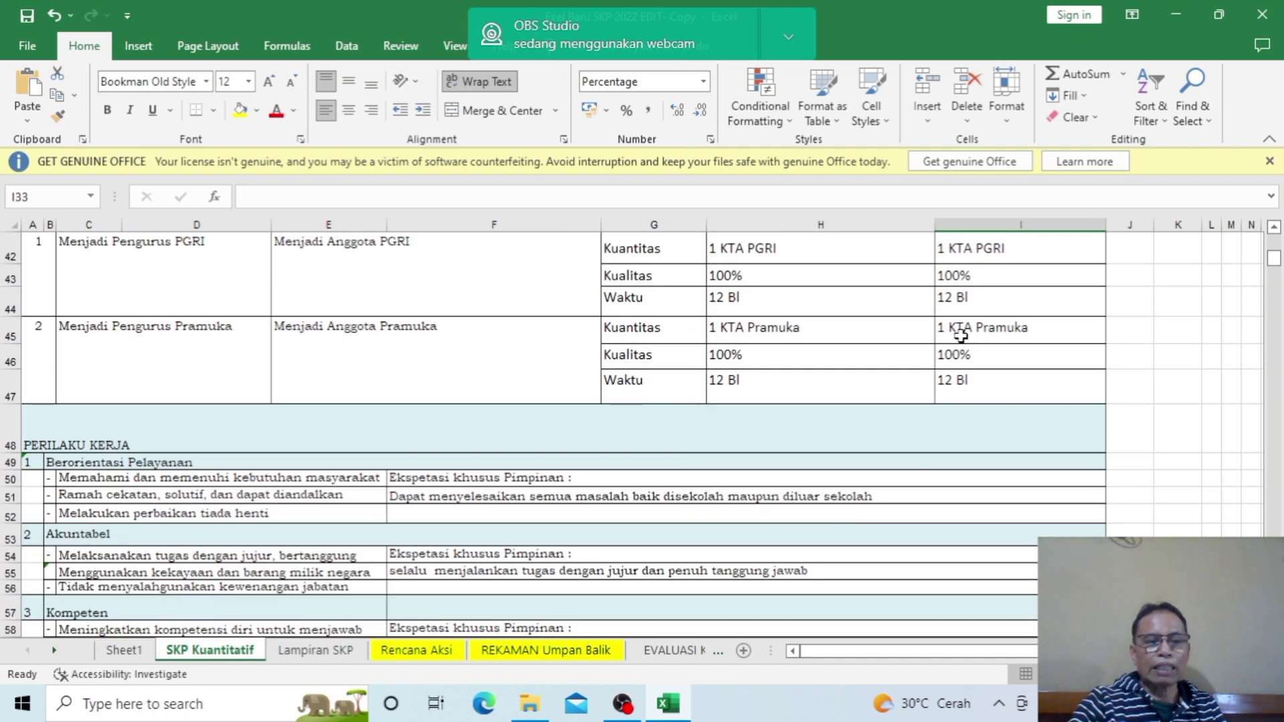
# Examine the PERILAKU KERJA section from Berorientasi Pelayanan to Kolaboratif, including each Ekspetasi khusus Pimpinan entry and the signature block.
pyautogui.scroll(-1, 962, 335)
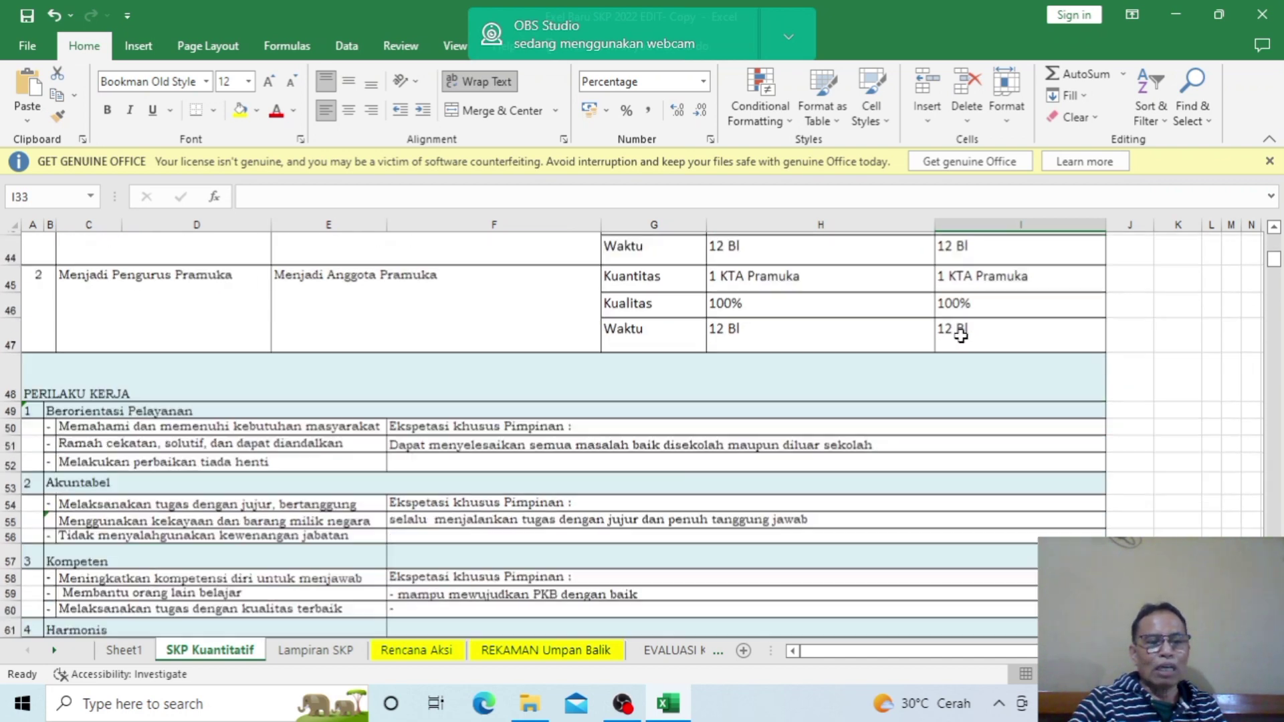
pyautogui.scroll(-1, 961, 336)
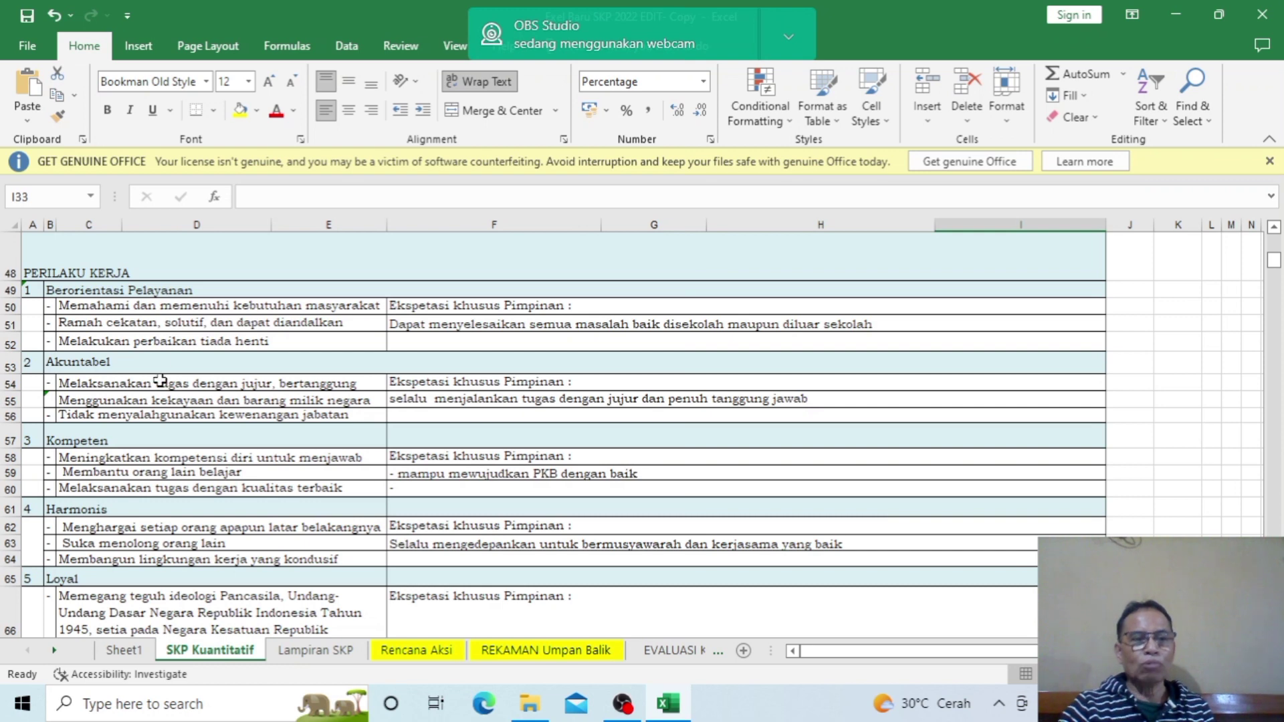
pyautogui.scroll(-2, 140, 419)
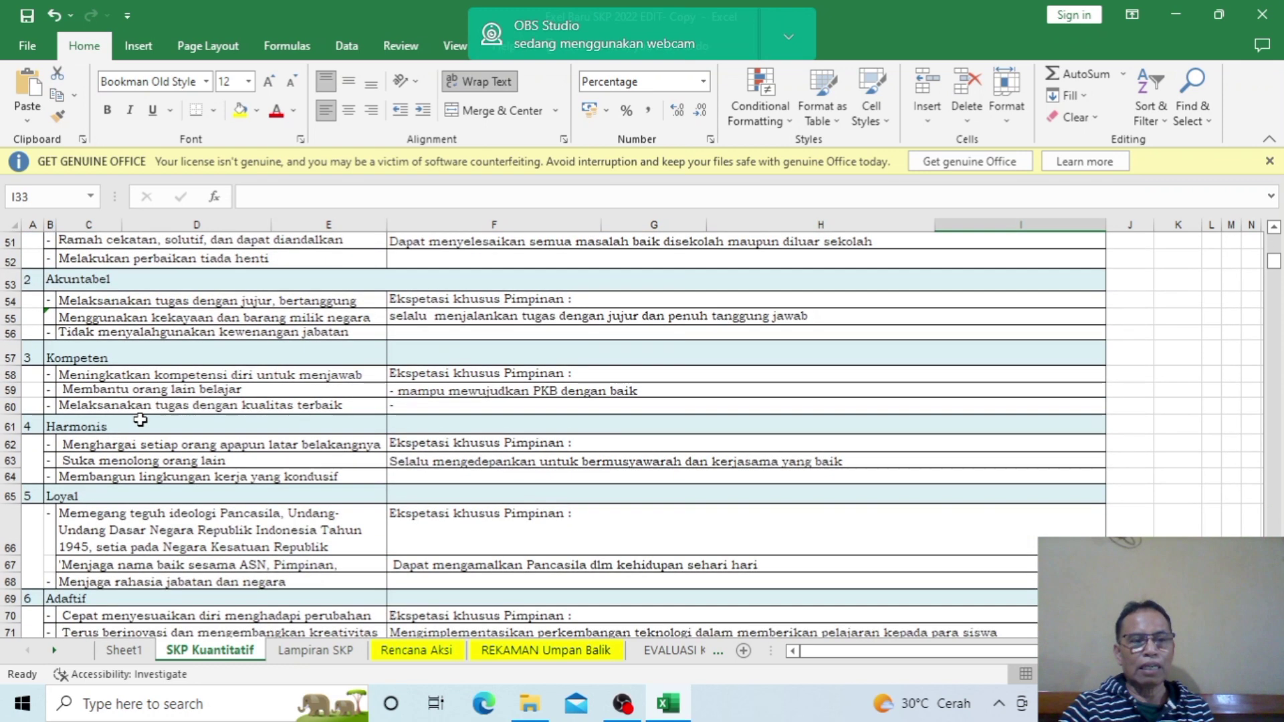
pyautogui.scroll(-1, 140, 420)
pyautogui.scroll(3, 138, 420)
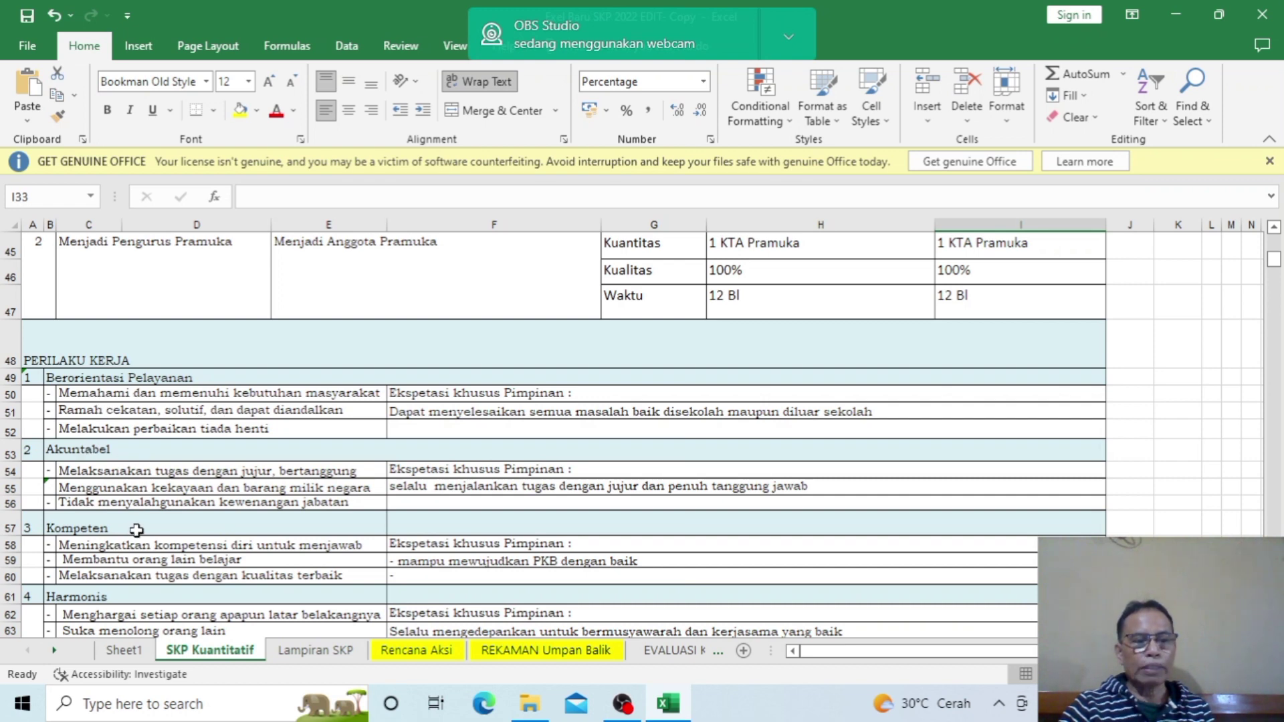
pyautogui.scroll(-2, 119, 563)
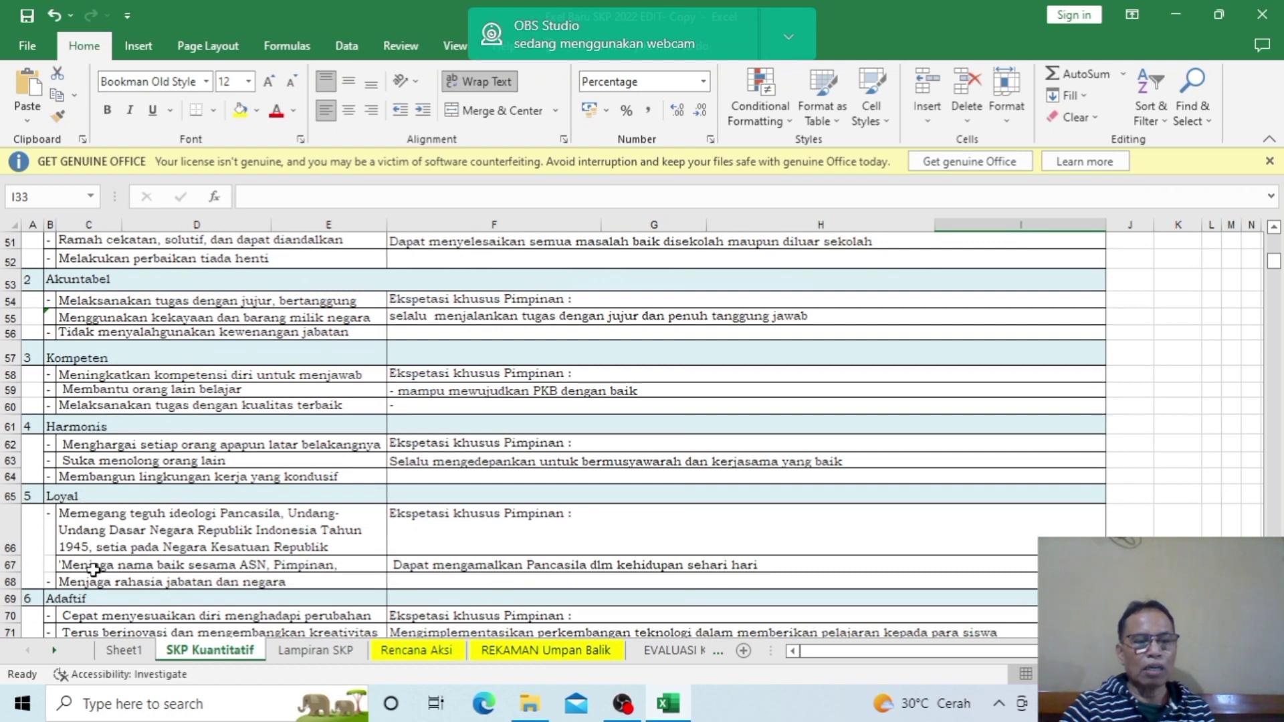
pyautogui.scroll(-1, 93, 569)
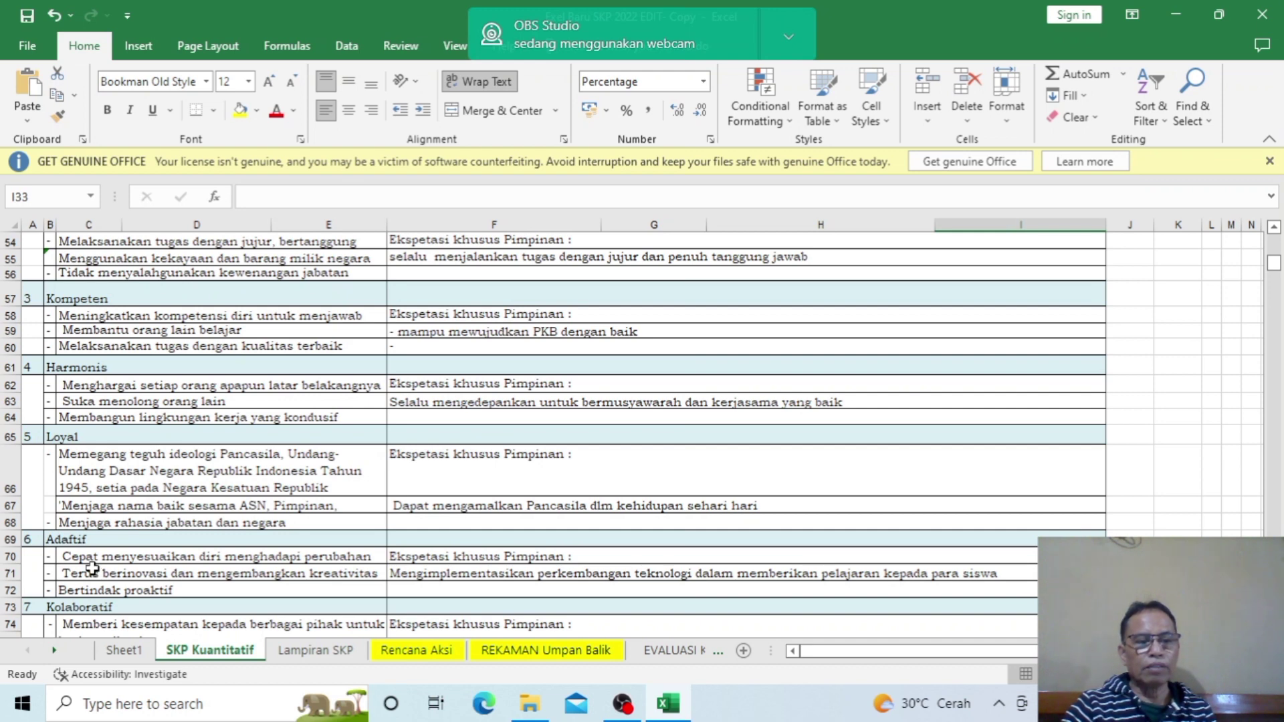
pyautogui.scroll(3, 492, 576)
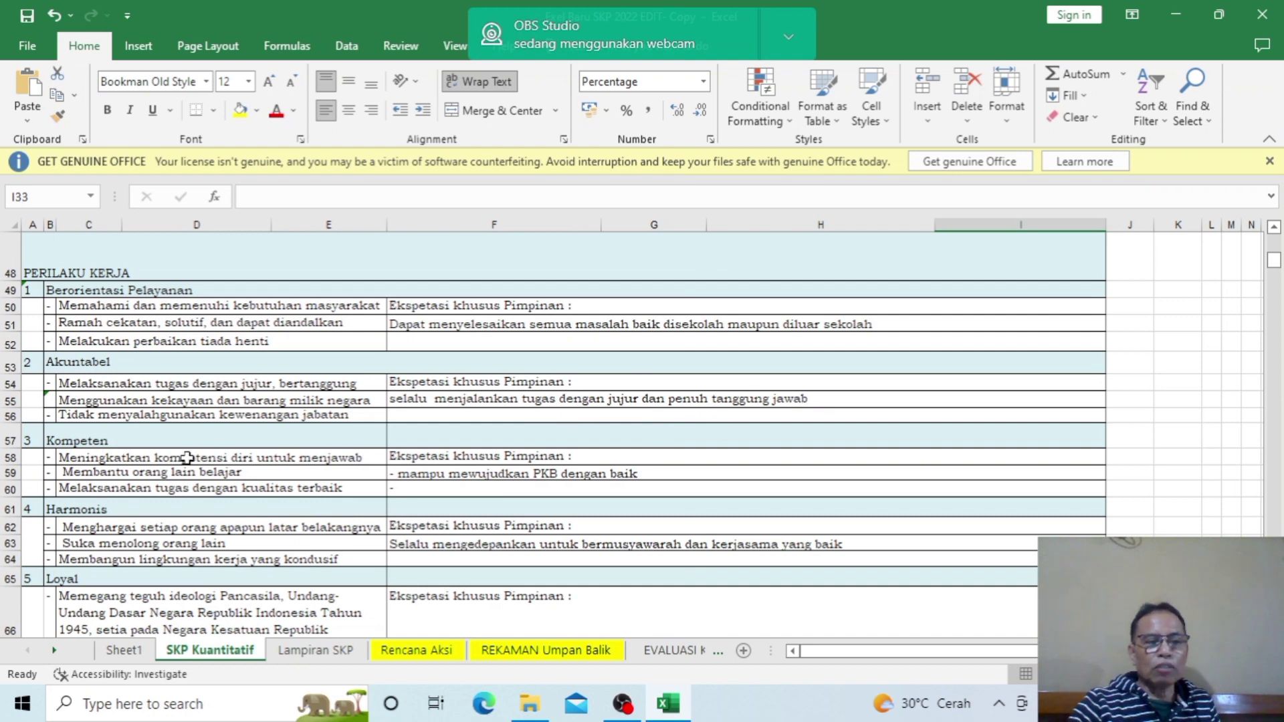
pyautogui.scroll(-1, 187, 458)
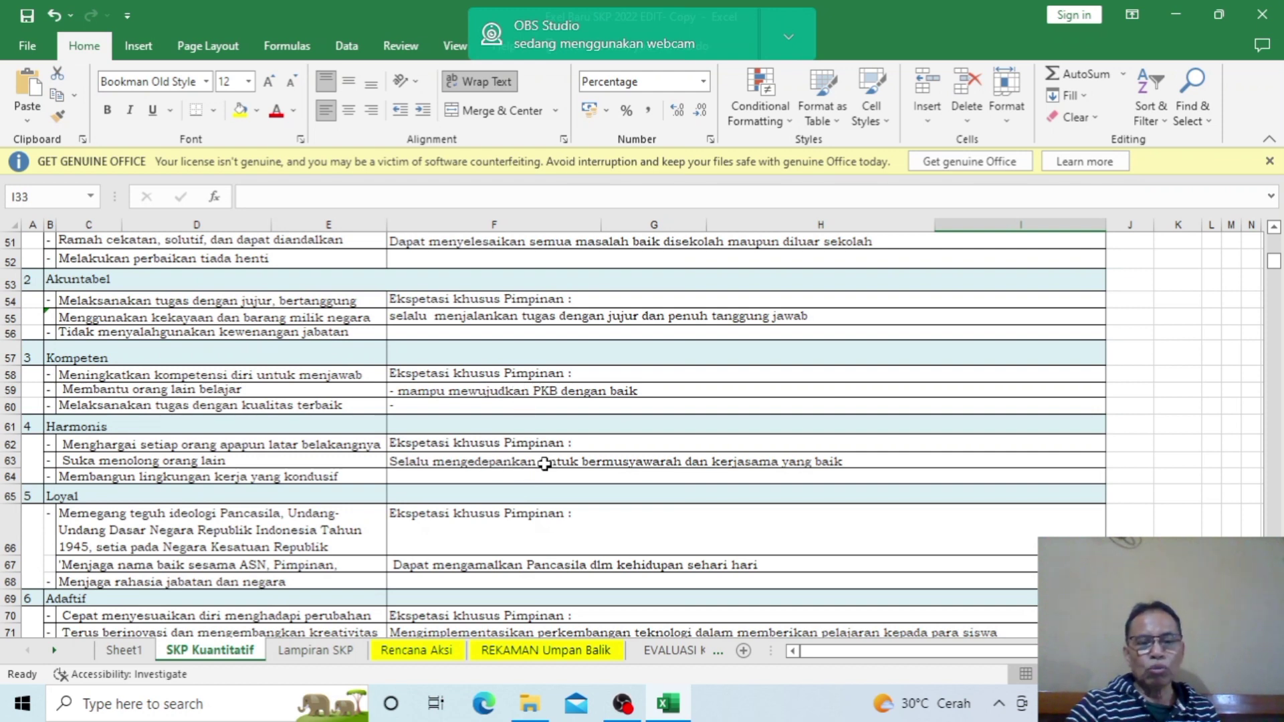
pyautogui.scroll(-2, 544, 464)
pyautogui.scroll(-1, 544, 464)
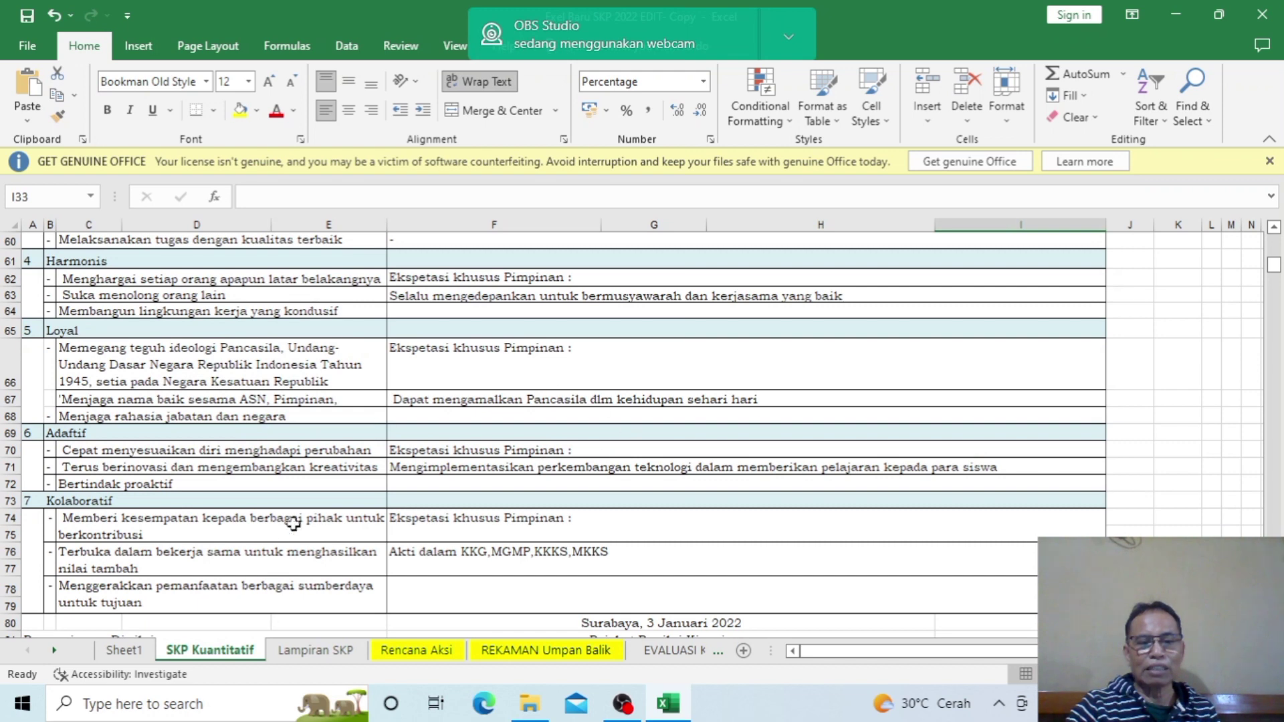
pyautogui.scroll(-1, 400, 522)
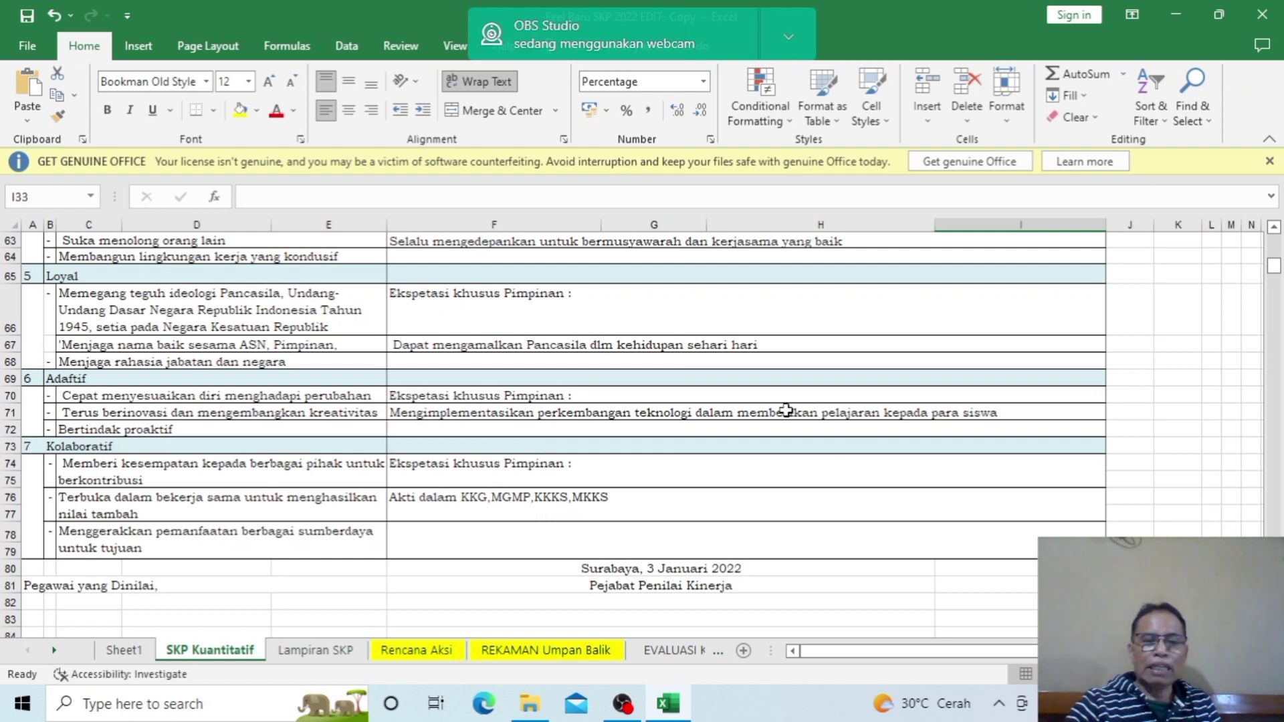
pyautogui.scroll(-1, 824, 410)
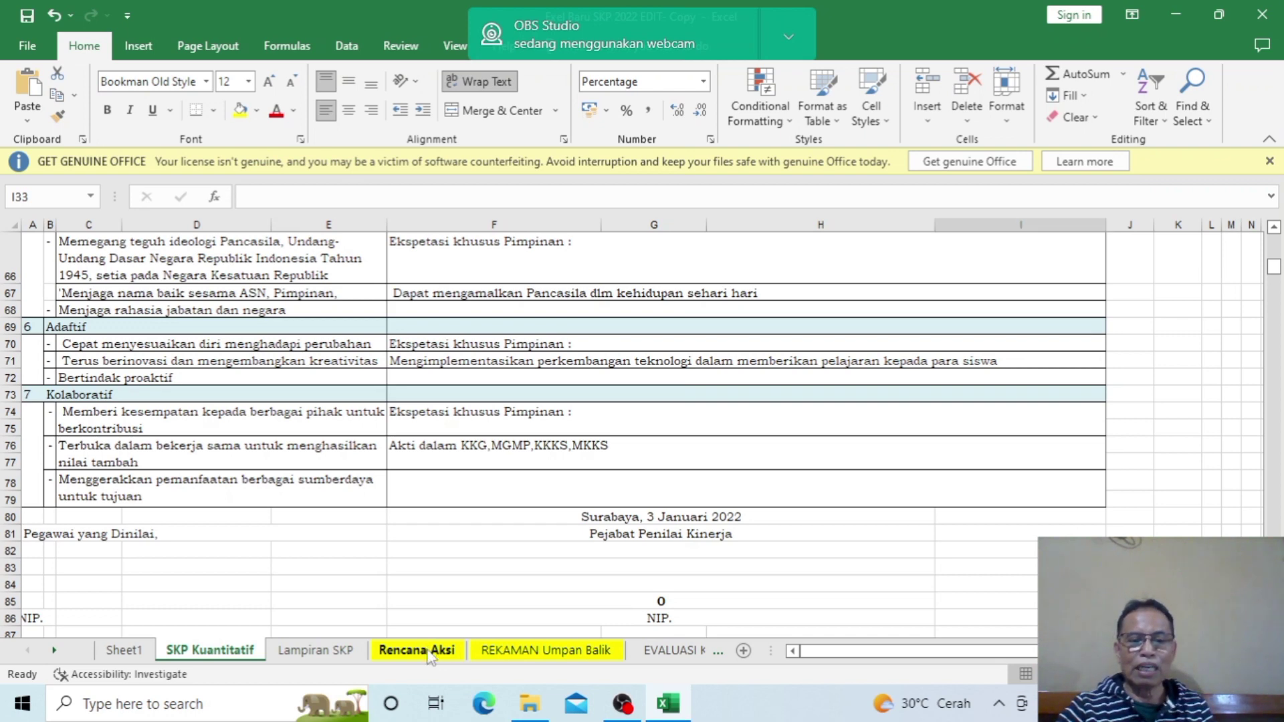
# Open the Rencana Aksi sheet and review its header and work plans down to Diklat Fungsional.
pyautogui.click(429, 652)
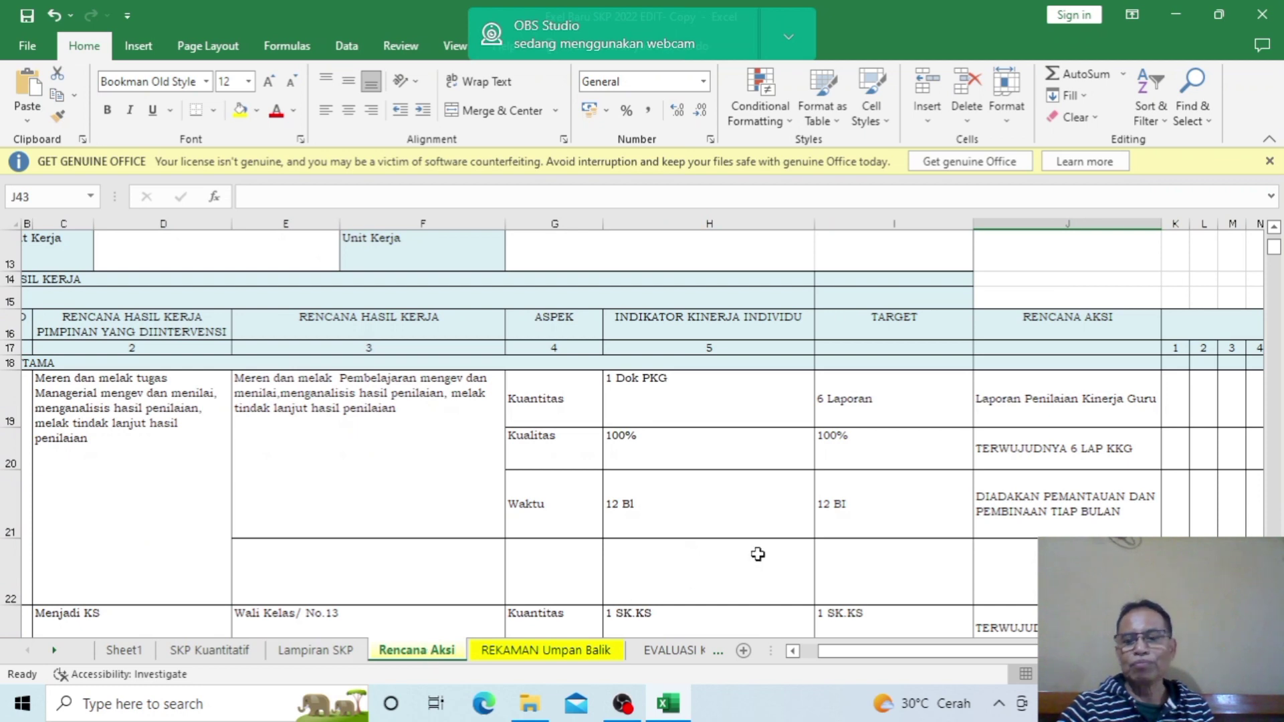
pyautogui.scroll(1, 760, 553)
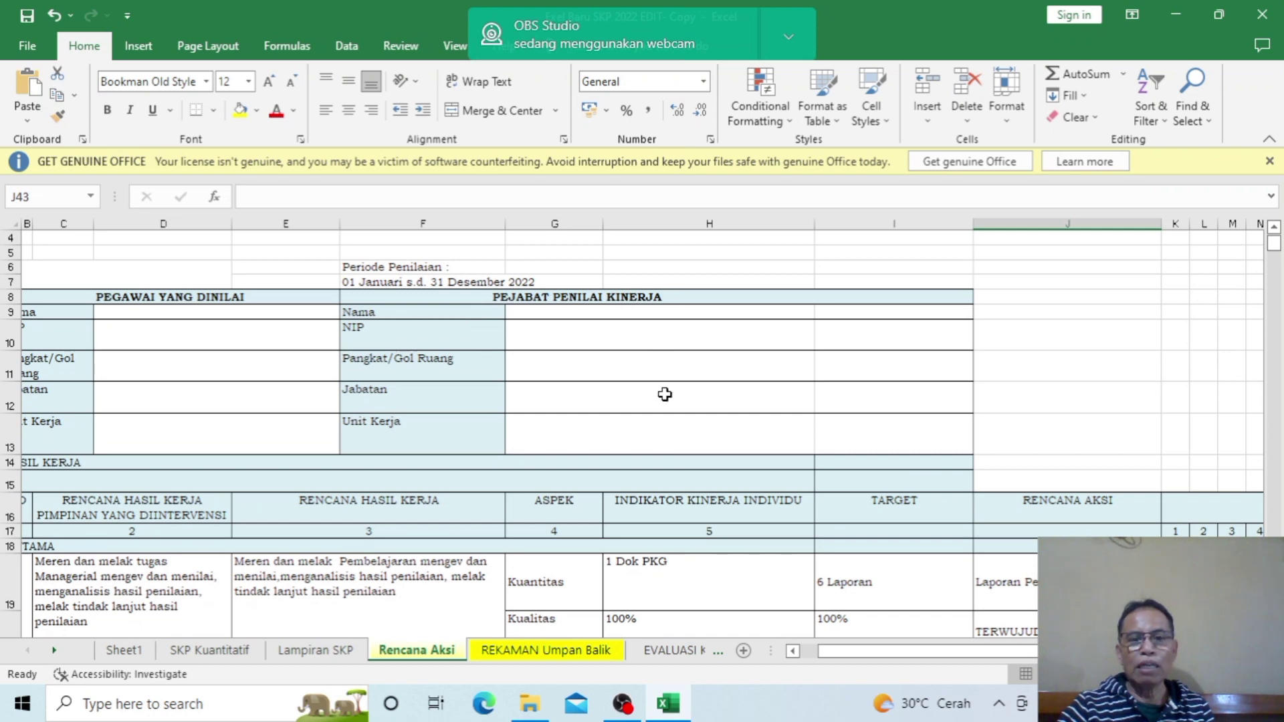
pyautogui.scroll(-1, 411, 372)
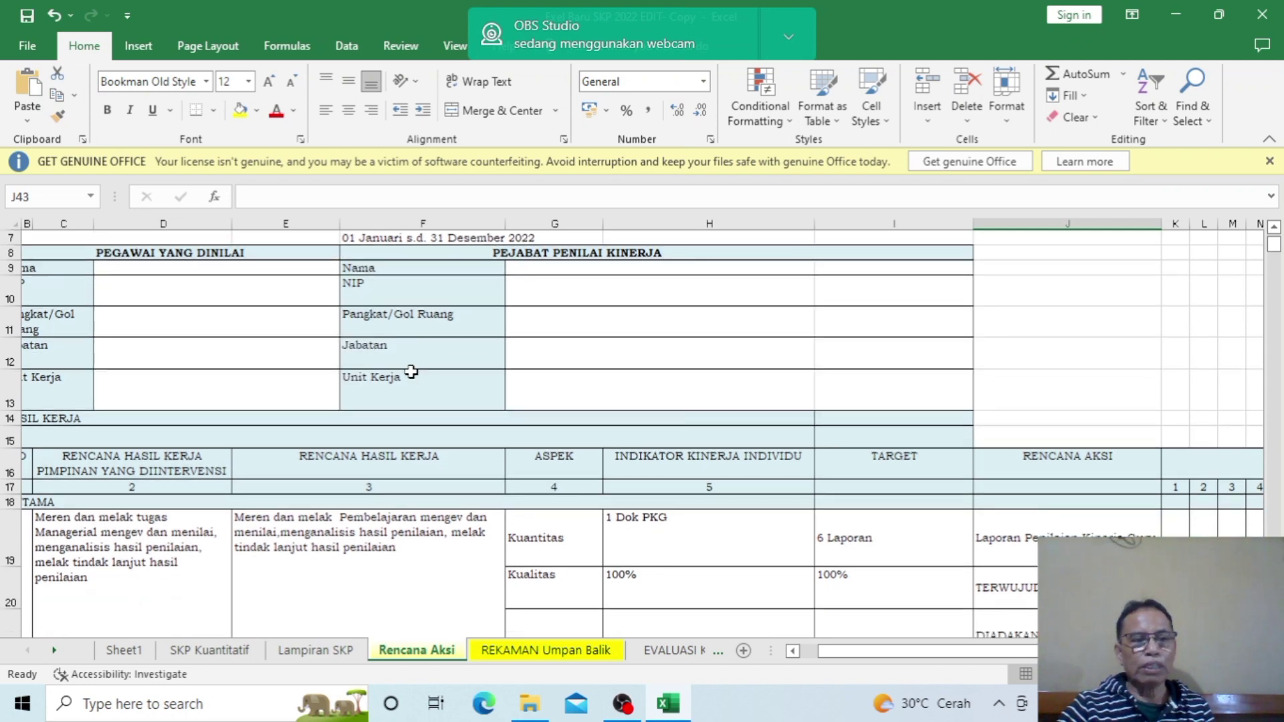
pyautogui.scroll(-3, 411, 372)
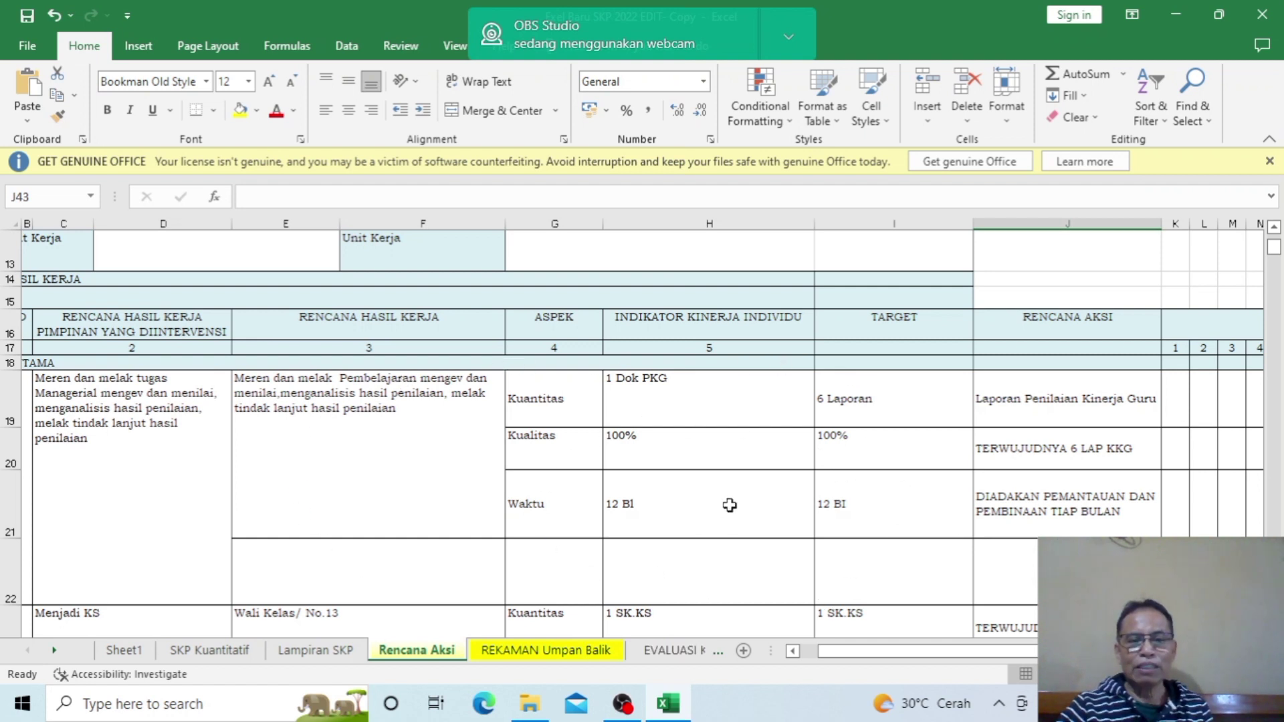
pyautogui.scroll(-3, 732, 504)
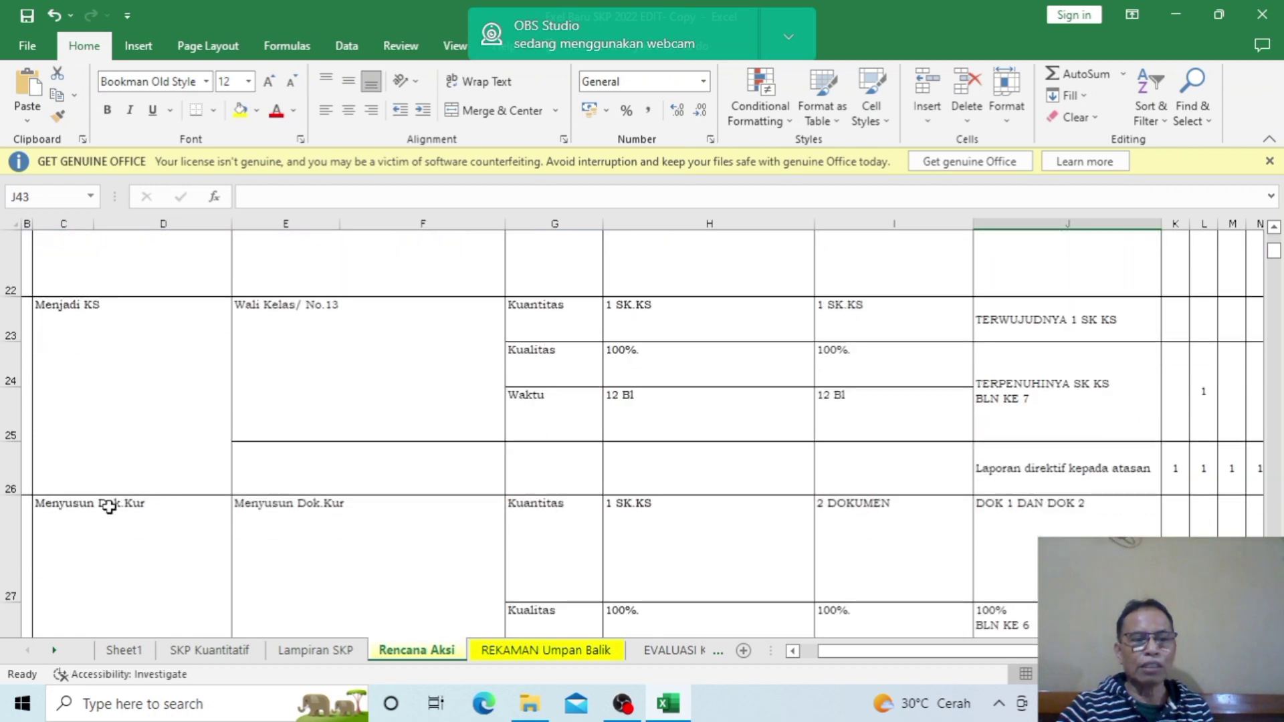
pyautogui.scroll(-2, 628, 509)
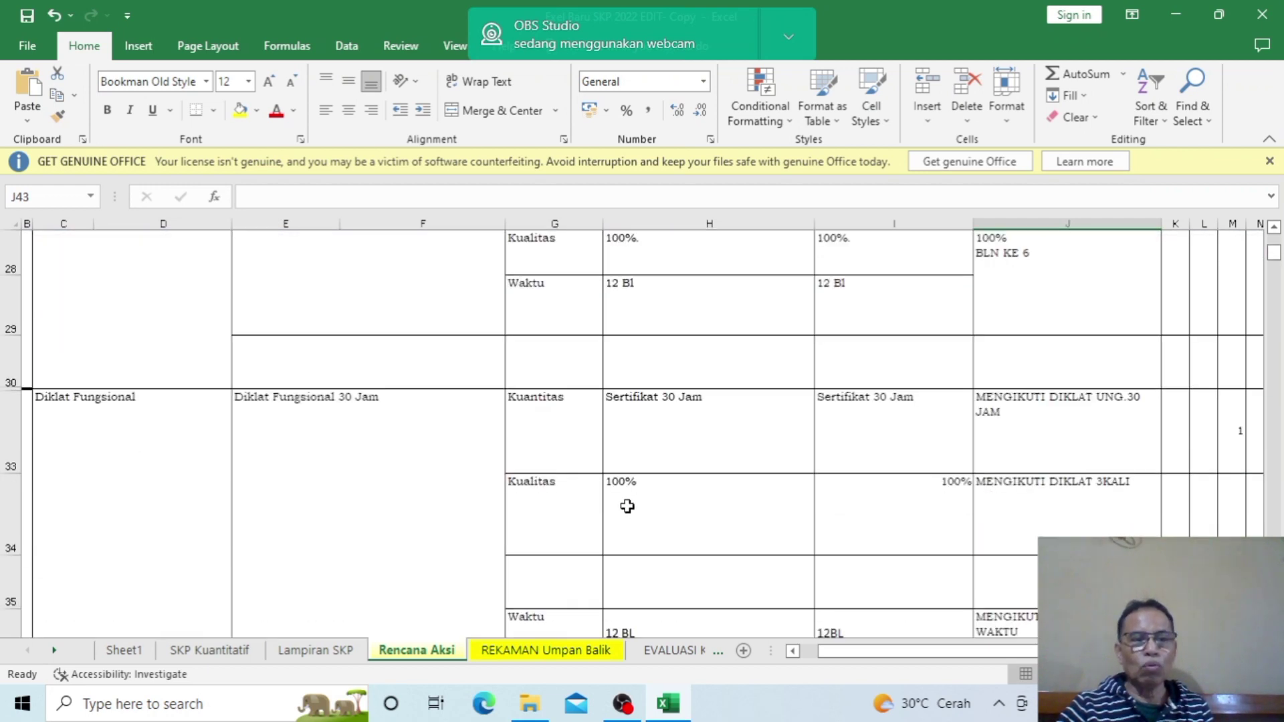
pyautogui.scroll(5, 748, 502)
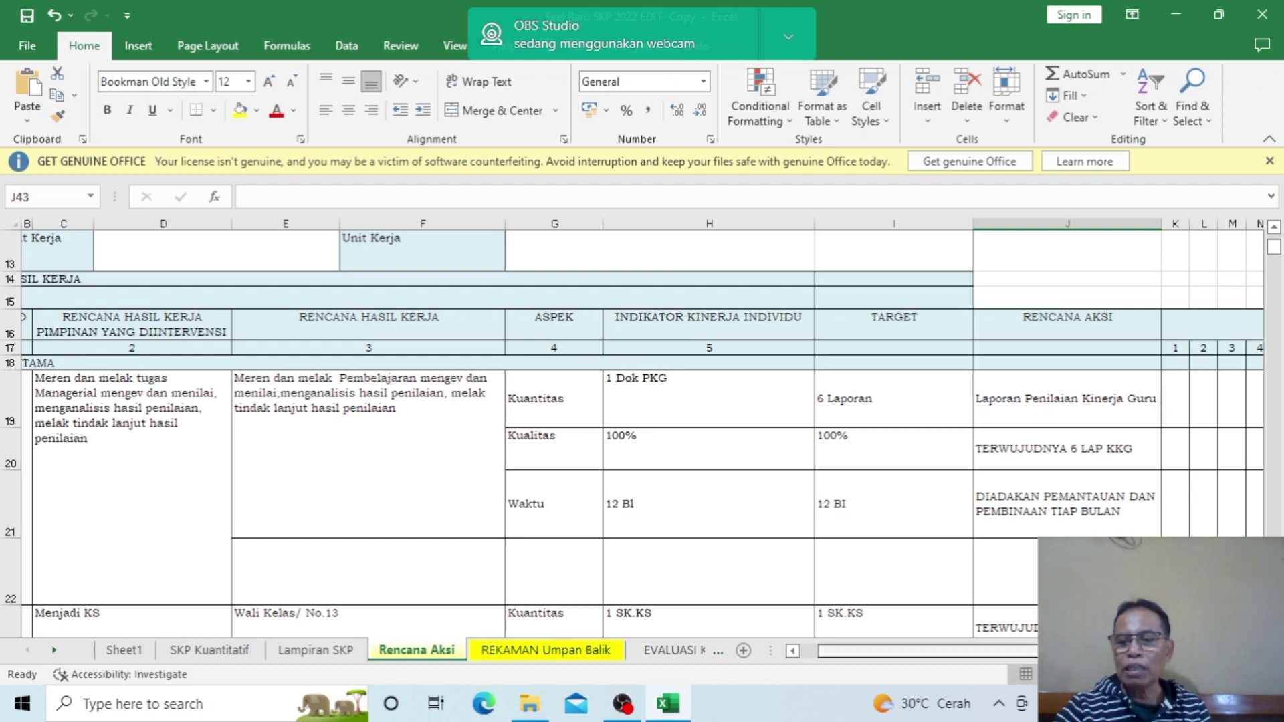
# Examine the RENCANA AKSI entries and Target Per Bulan columns for the teaching and Wali Kelas plans, including the month 10 entry in T23.
pyautogui.hscroll(5, 640, 435)
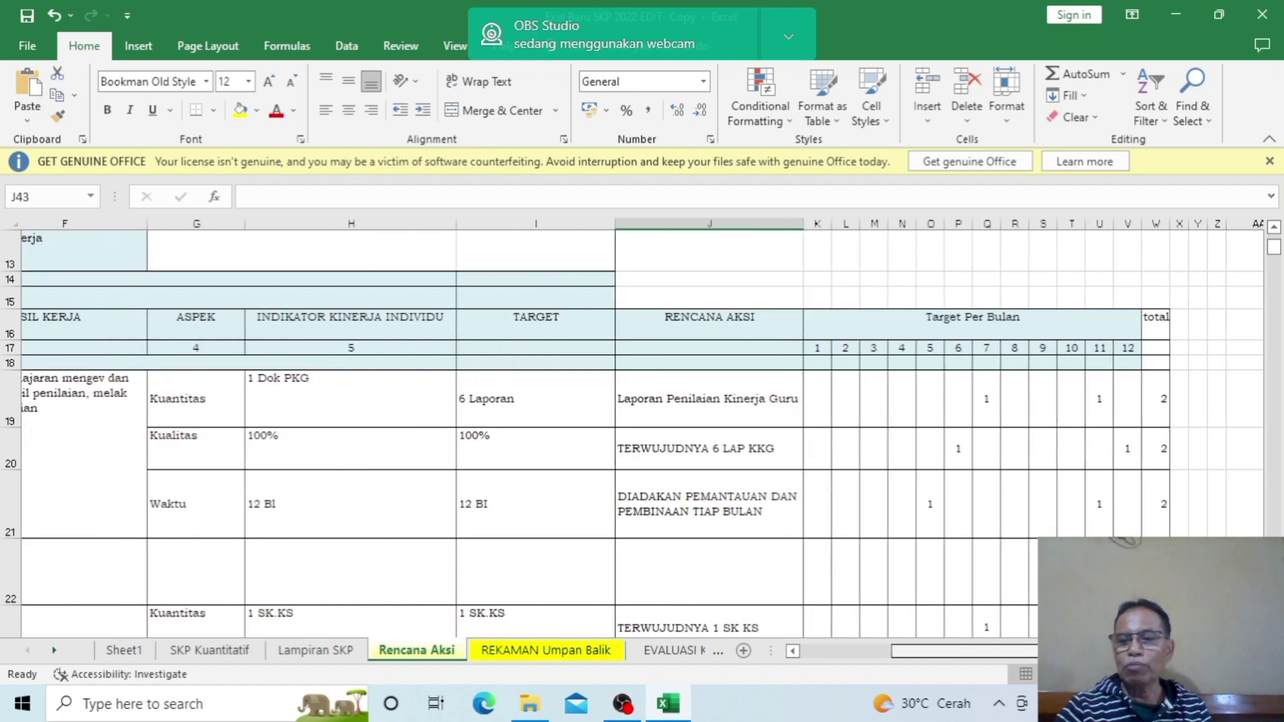
pyautogui.hscroll(-1, 641, 434)
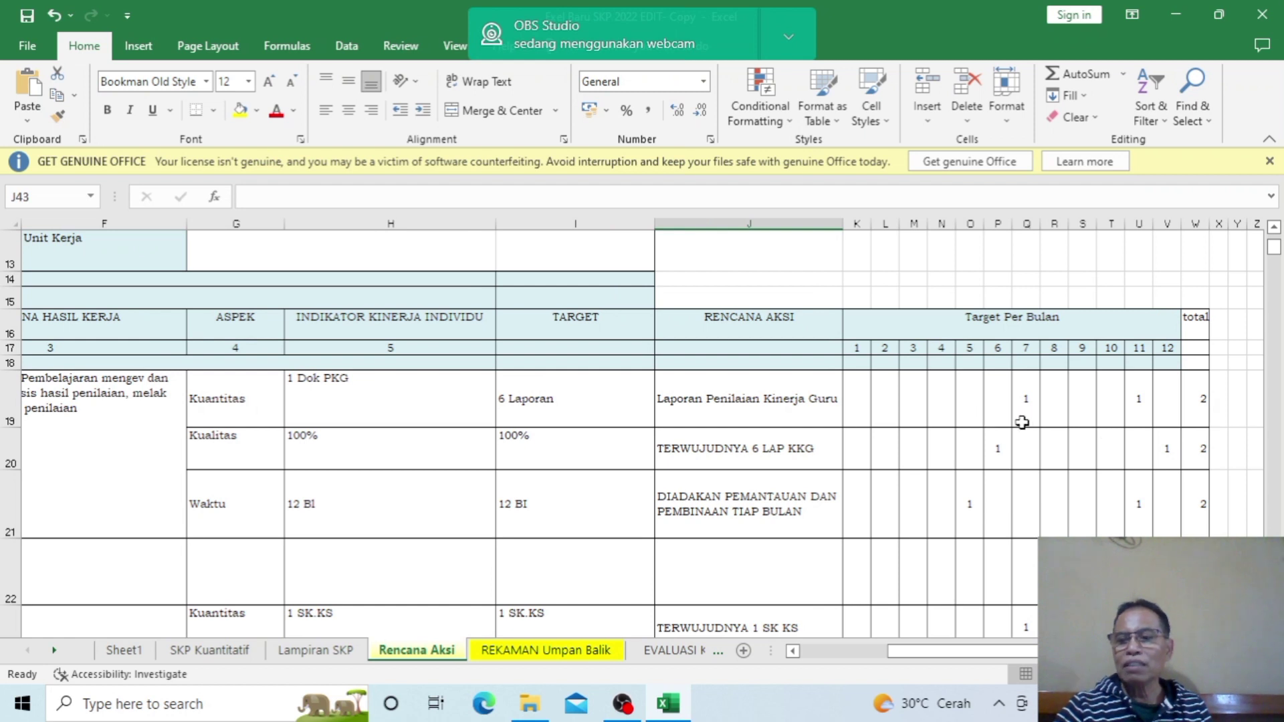
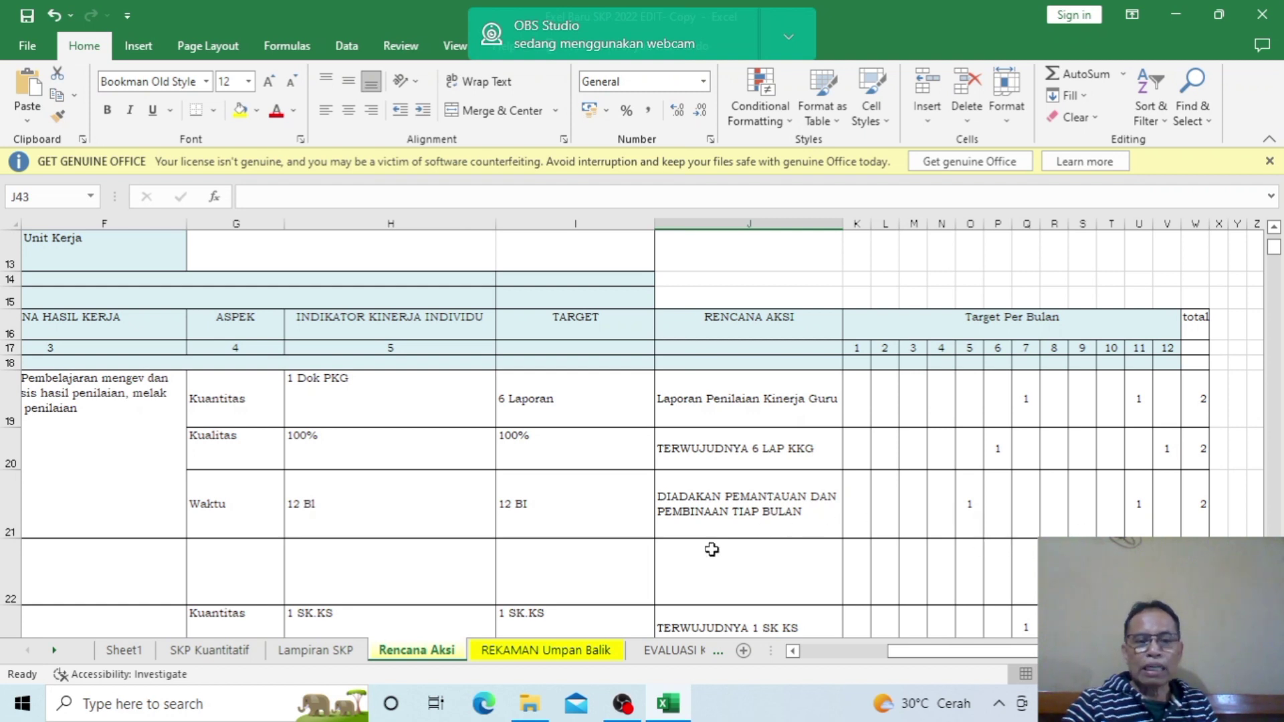
pyautogui.scroll(-1, 712, 549)
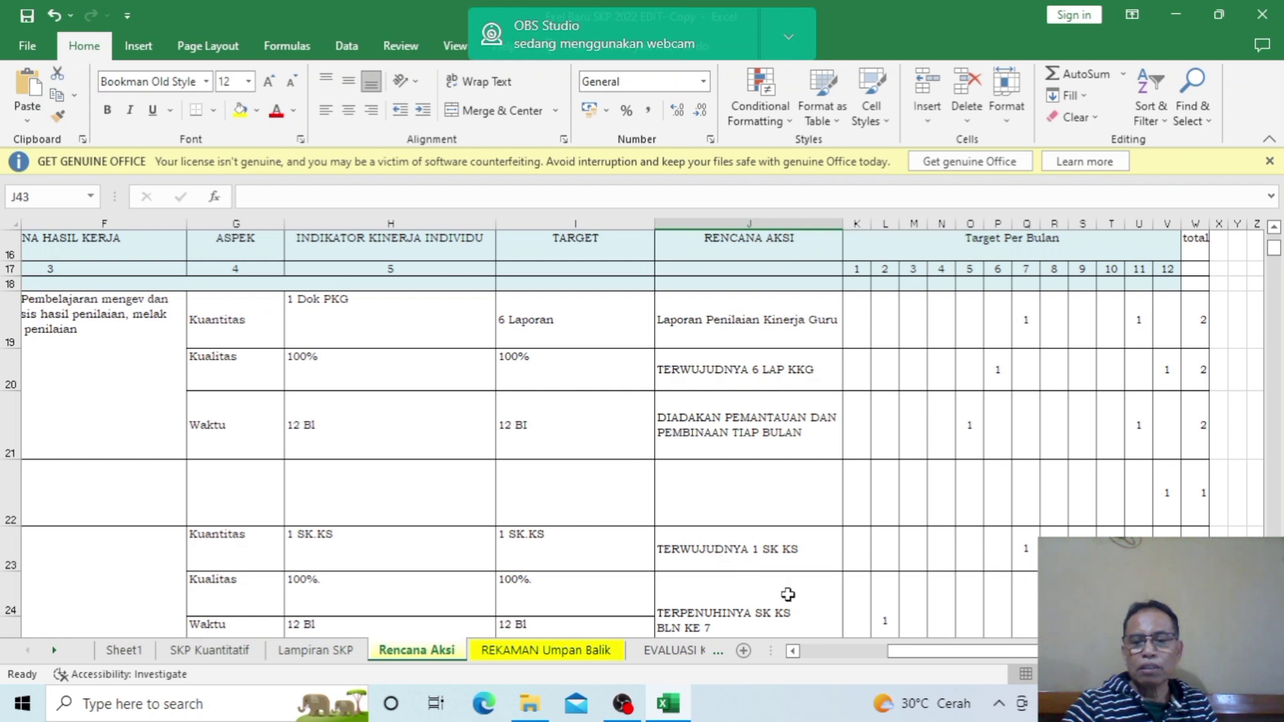
pyautogui.moveTo(917, 655); pyautogui.dragTo(821, 643)
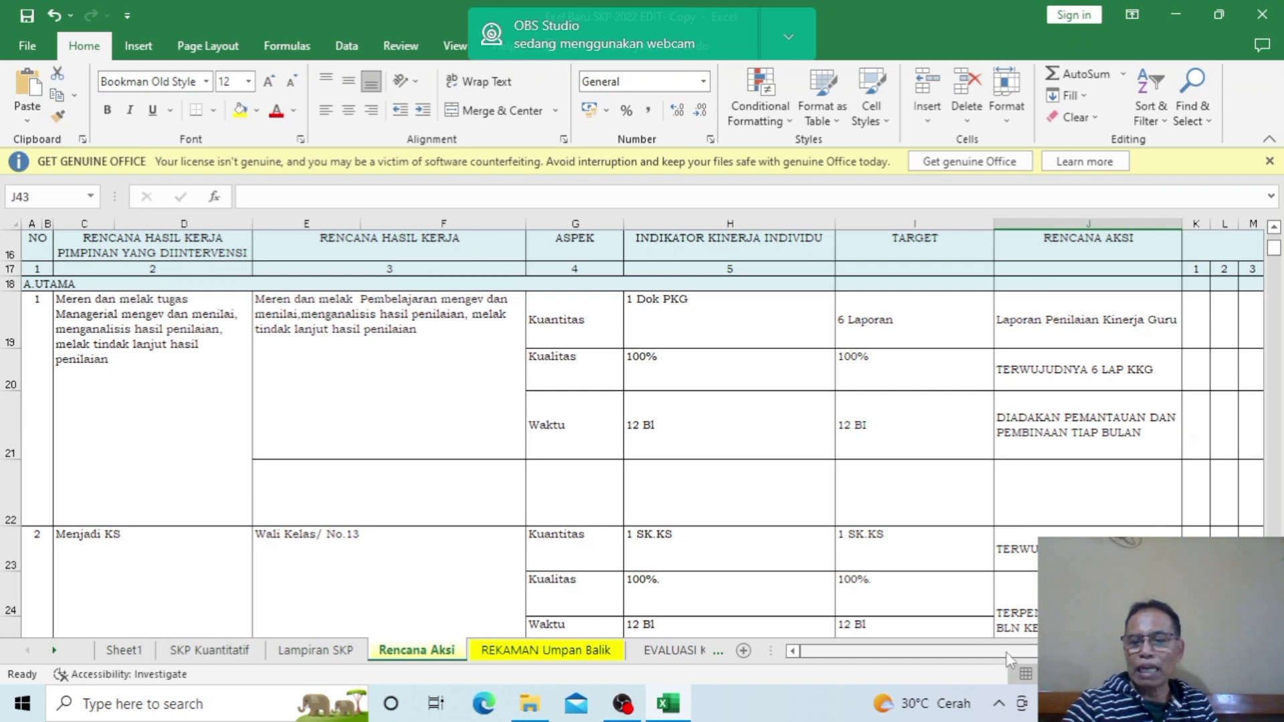
pyautogui.moveTo(1010, 659); pyautogui.dragTo(1081, 659)
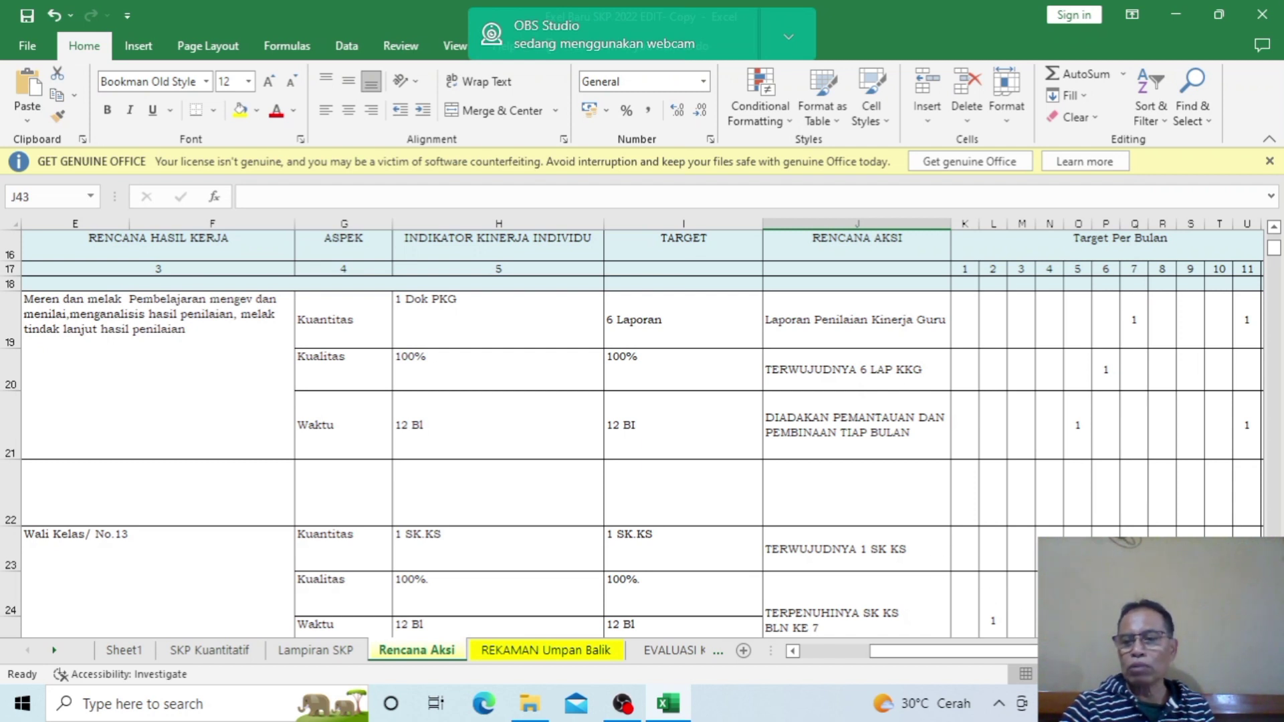
pyautogui.click(1219, 531)
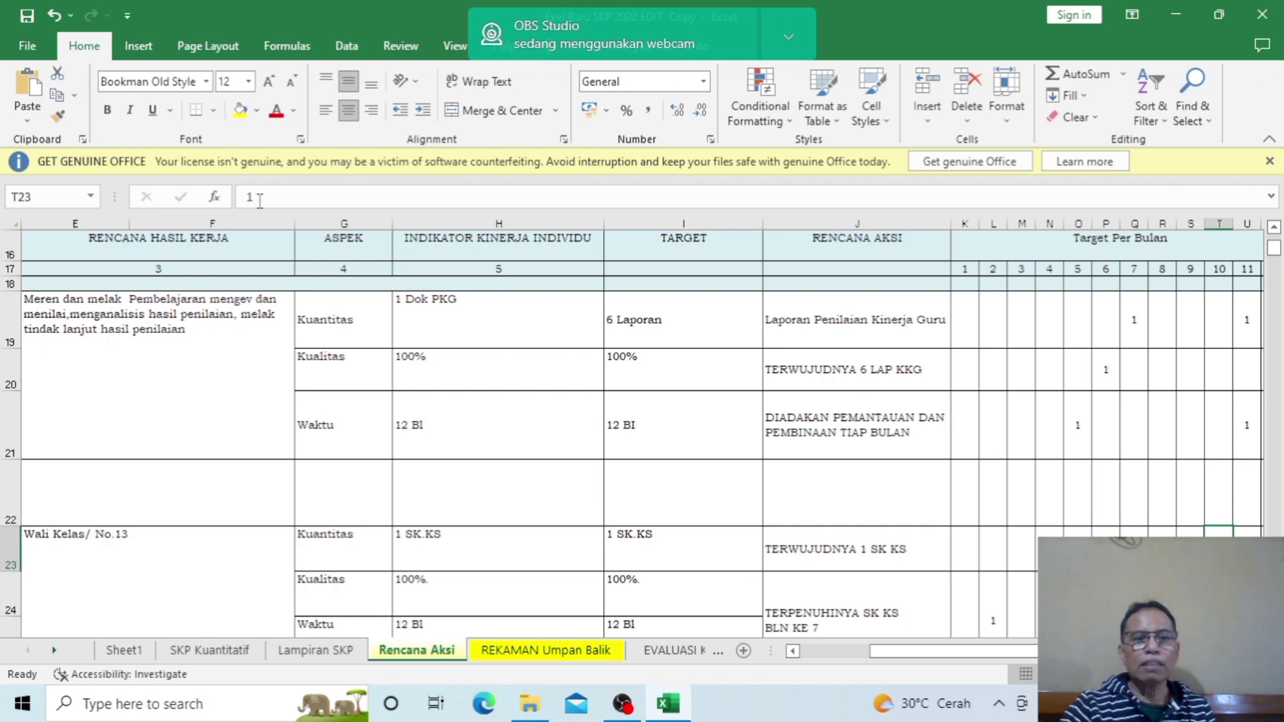
# Clear the month 10 target in cell T23 of the Wali Kelas plan.
pyautogui.moveTo(260, 198); pyautogui.dragTo(239, 196)
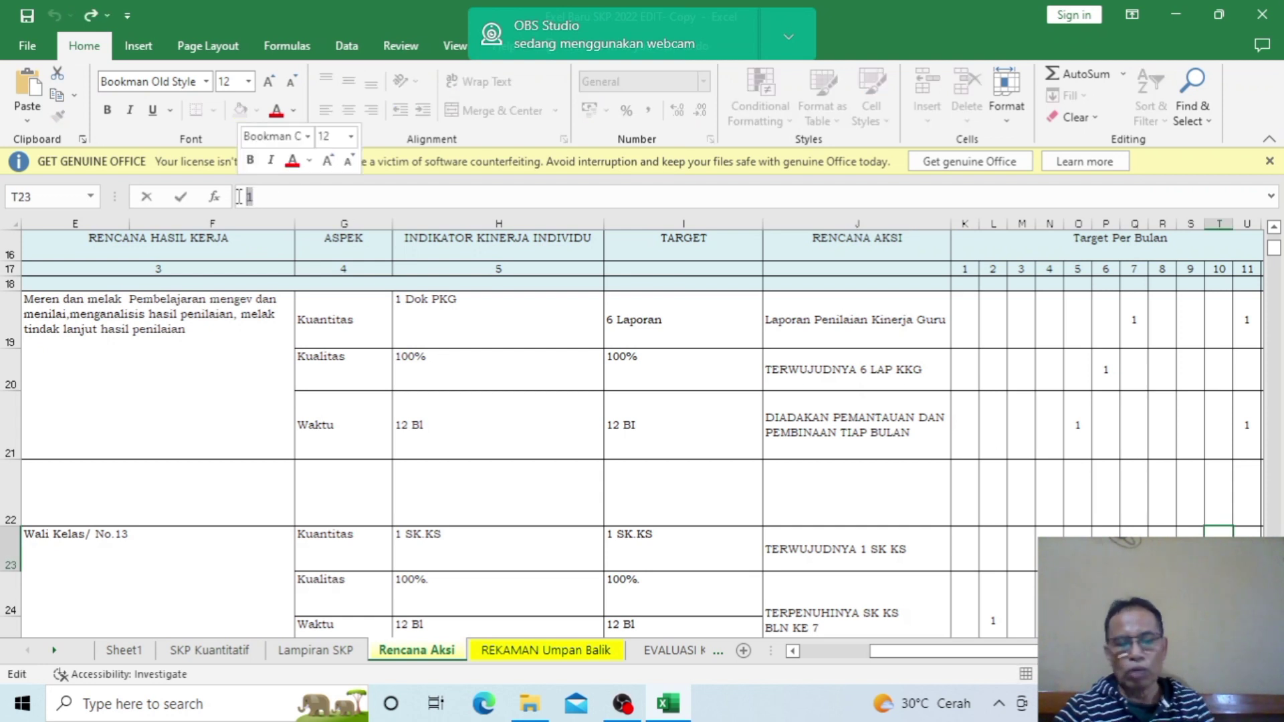
pyautogui.press('BackSpace')
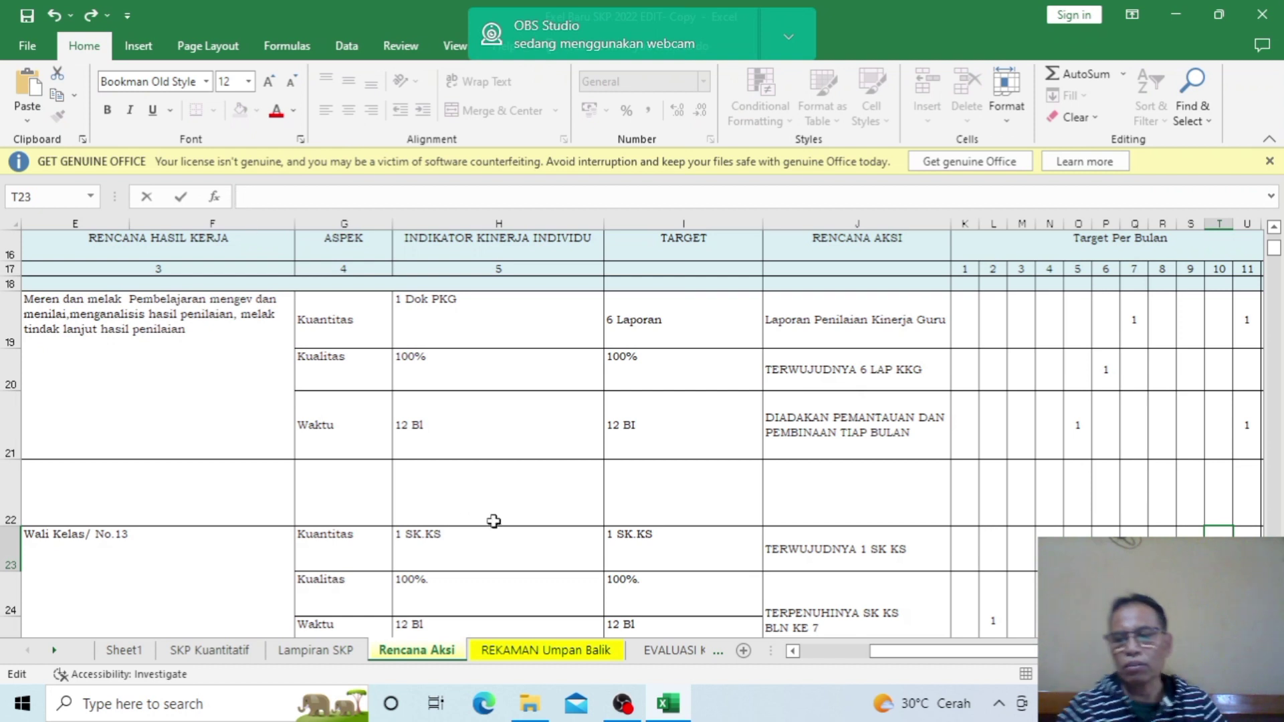
pyautogui.scroll(-1, 794, 578)
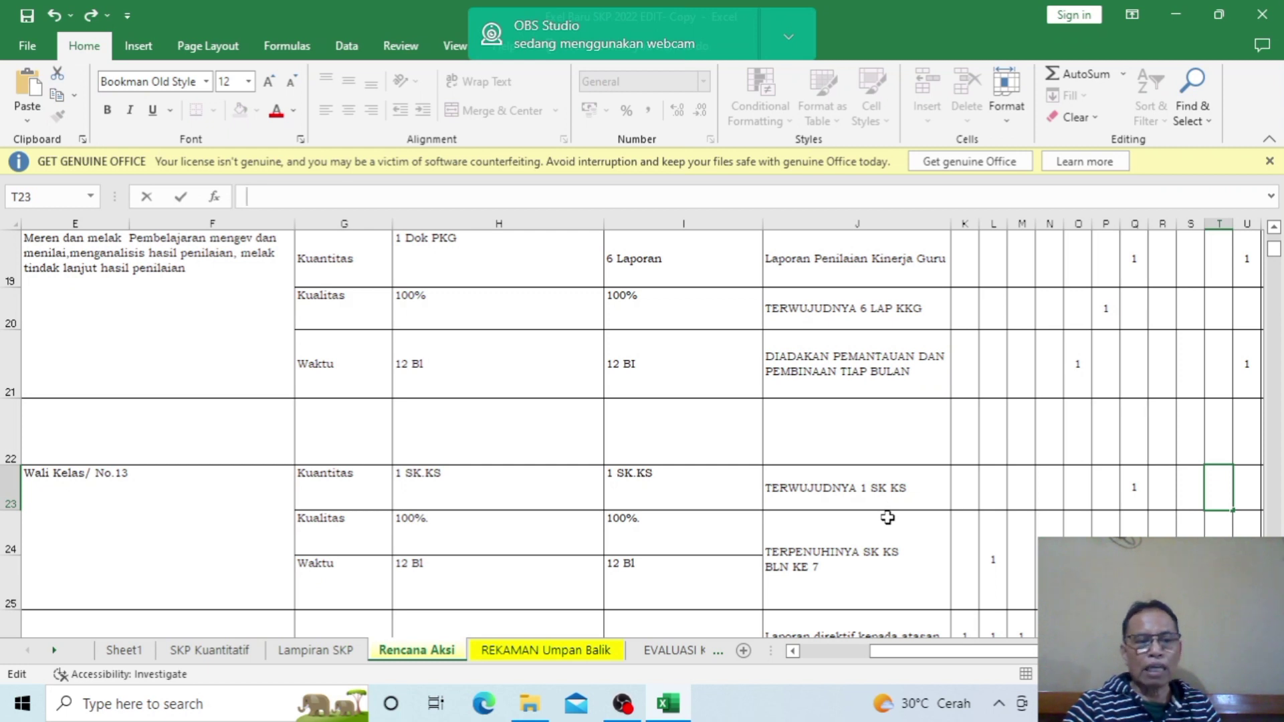
# Review the action plans and monthly targets from Menyusun Dok.Kur down to Menjadi Anggota Pramuka.
pyautogui.scroll(-2, 887, 518)
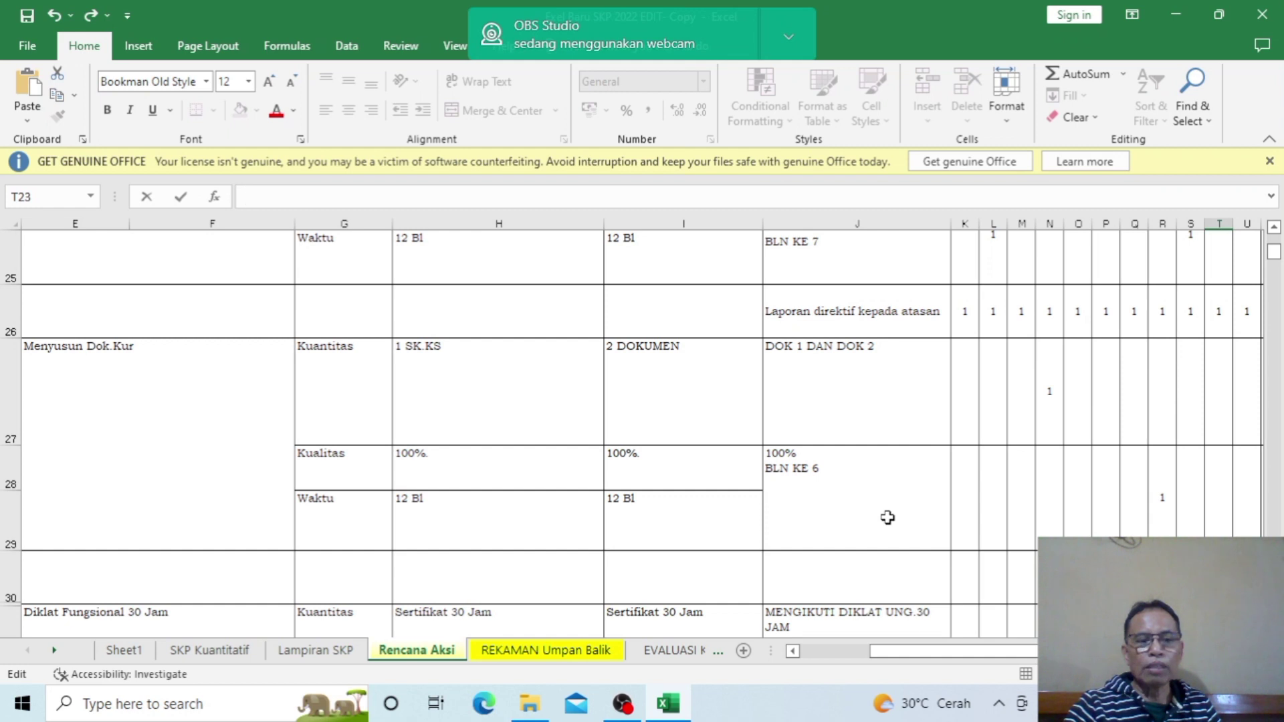
pyautogui.scroll(-1, 888, 518)
pyautogui.scroll(-2, 888, 518)
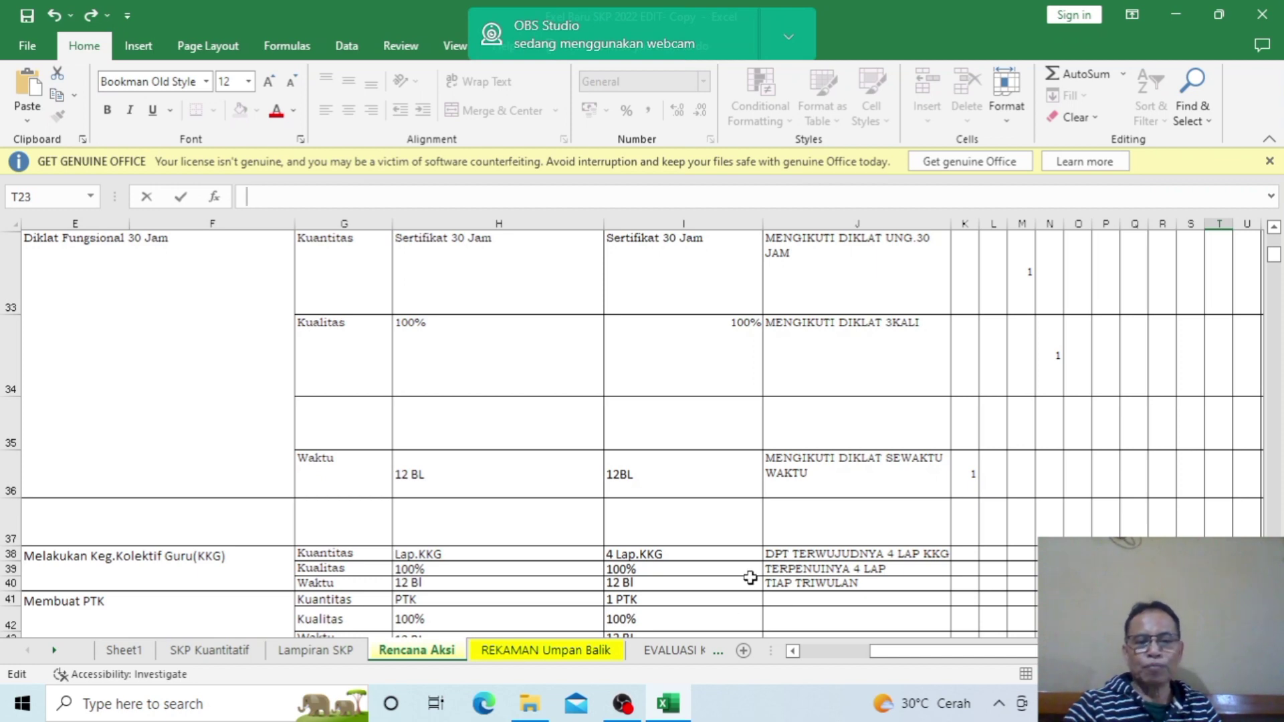
pyautogui.scroll(-2, 750, 578)
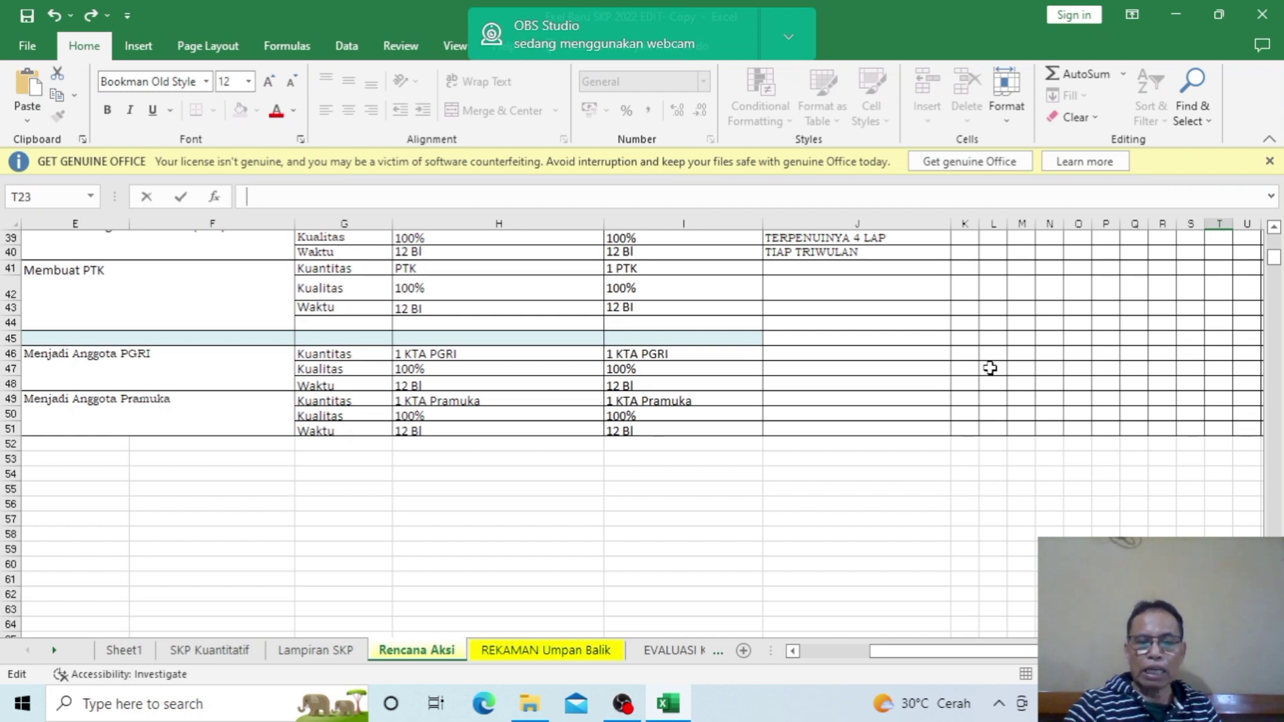
# Open the REKAMAN Umpan Balik sheet and examine its header, realisation and feedback columns down to the Diklat Fungsional plan.
pyautogui.click(551, 656)
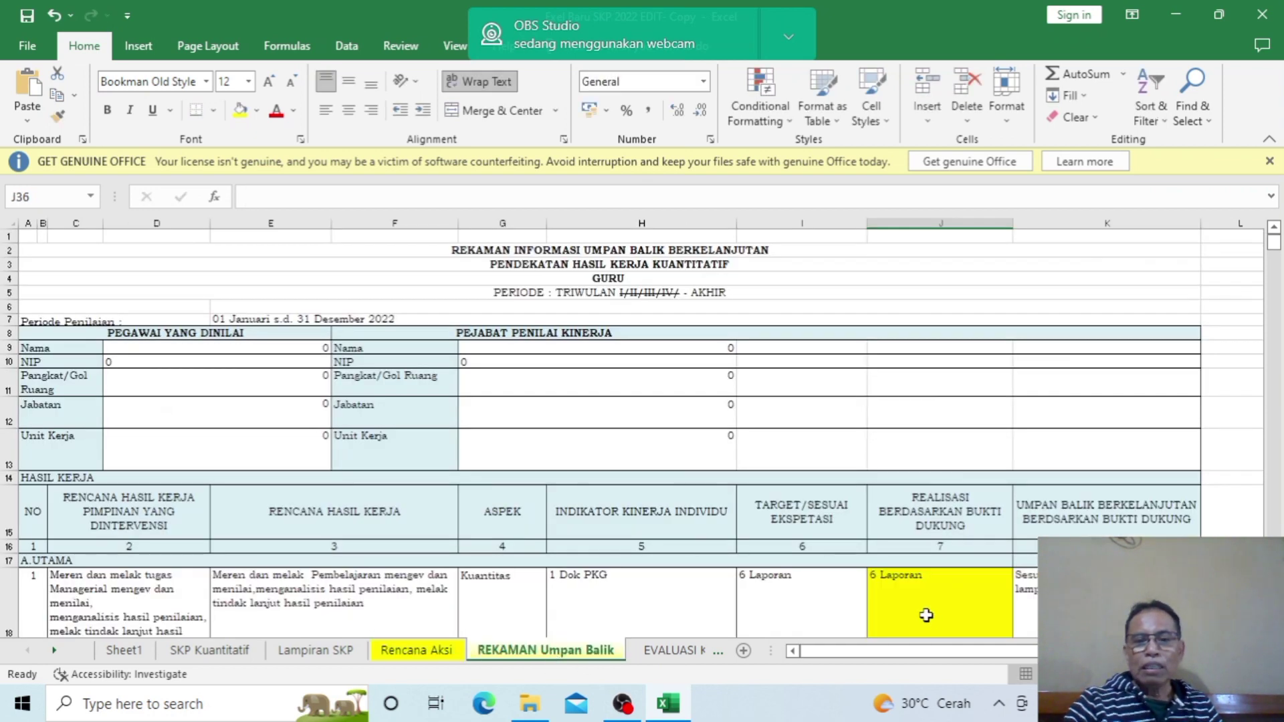
pyautogui.scroll(-1, 927, 615)
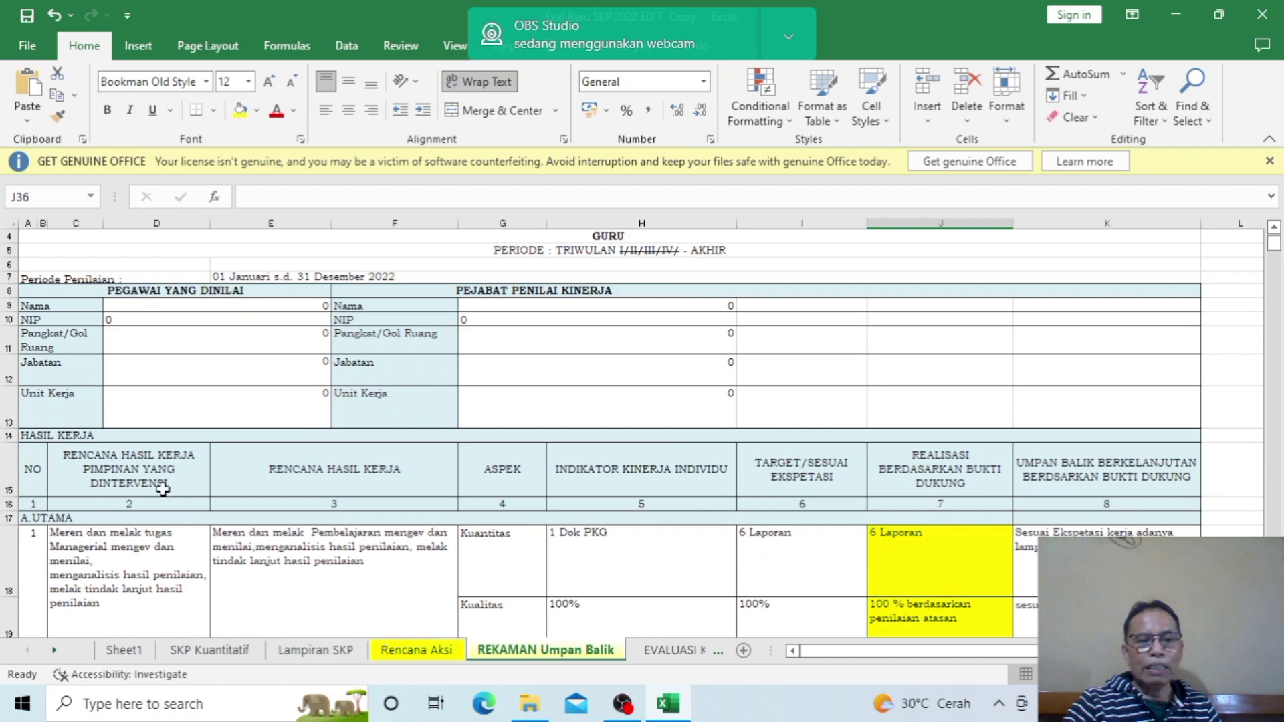
pyautogui.scroll(-1, 405, 472)
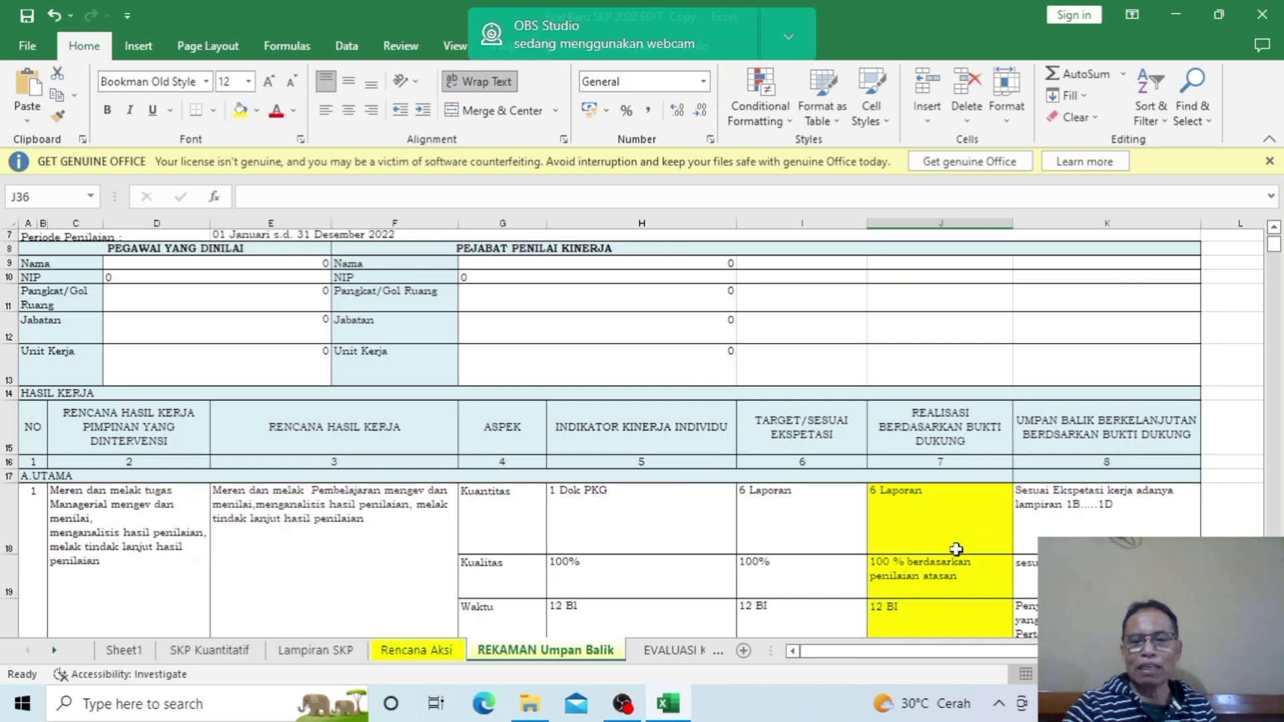
pyautogui.scroll(-1, 956, 550)
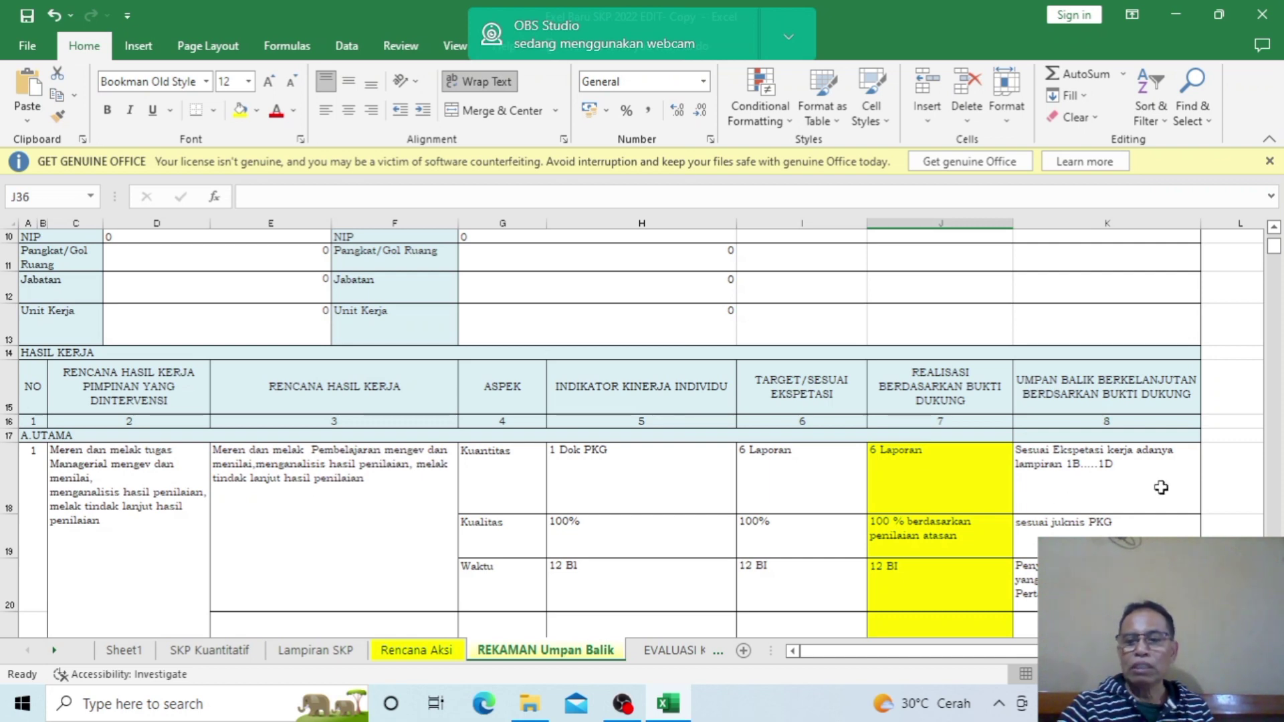
pyautogui.scroll(-1, 1116, 507)
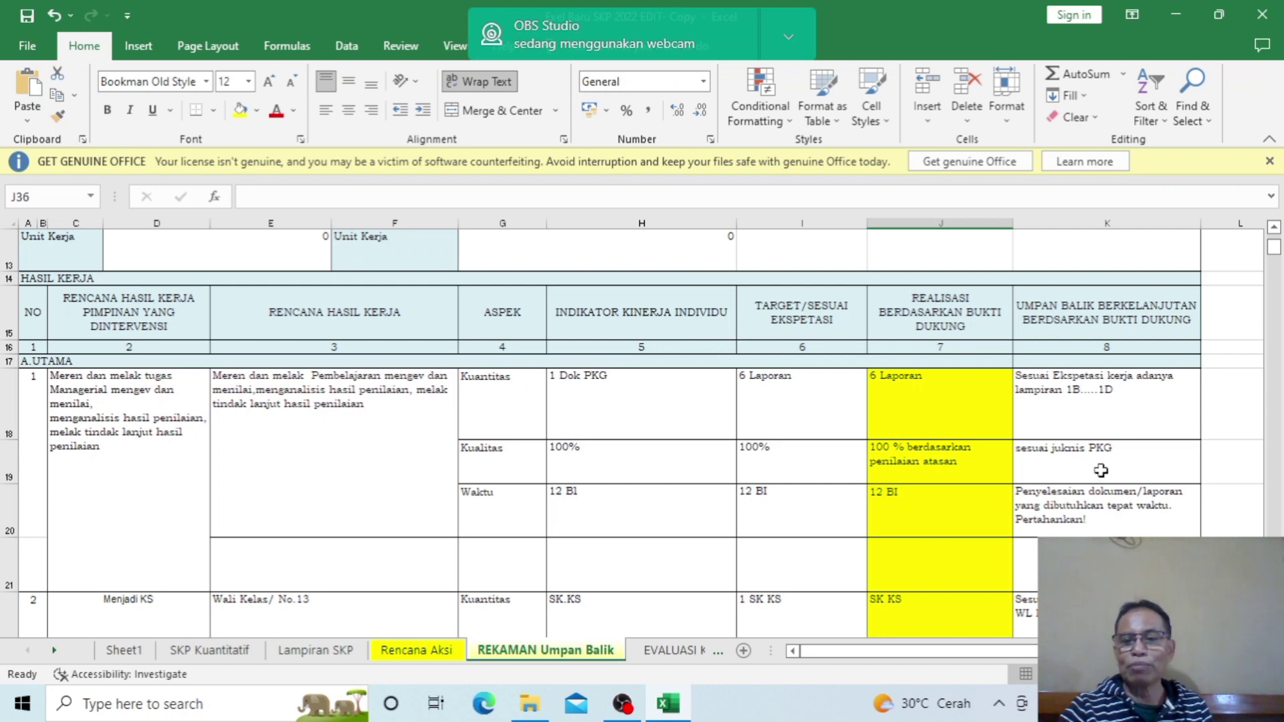
pyautogui.scroll(-1, 1103, 470)
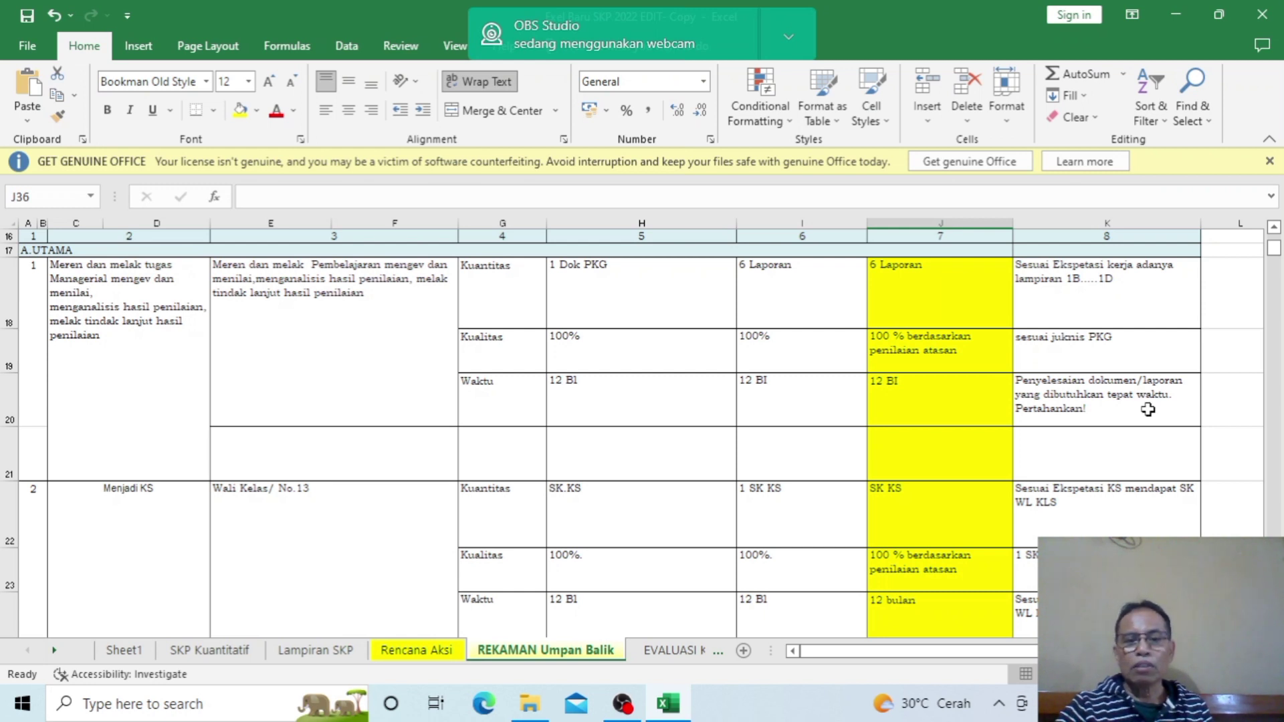
pyautogui.scroll(-1, 1148, 409)
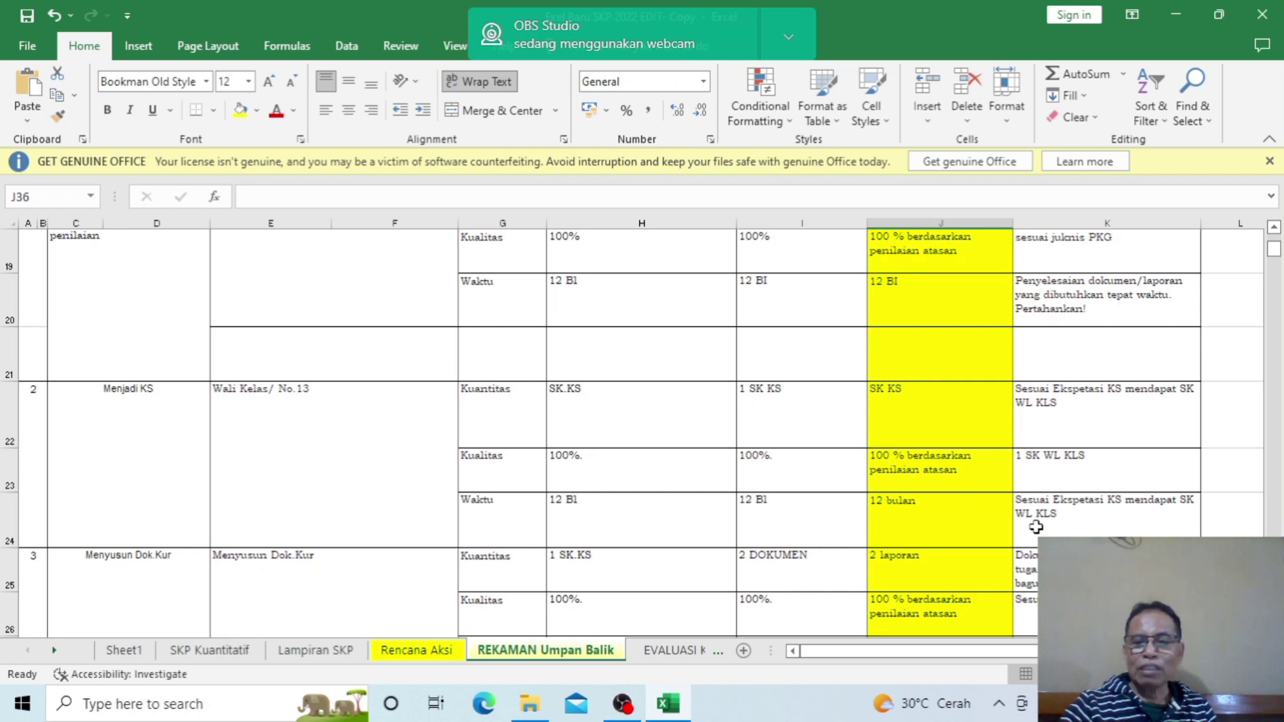
pyautogui.scroll(-1, 1036, 528)
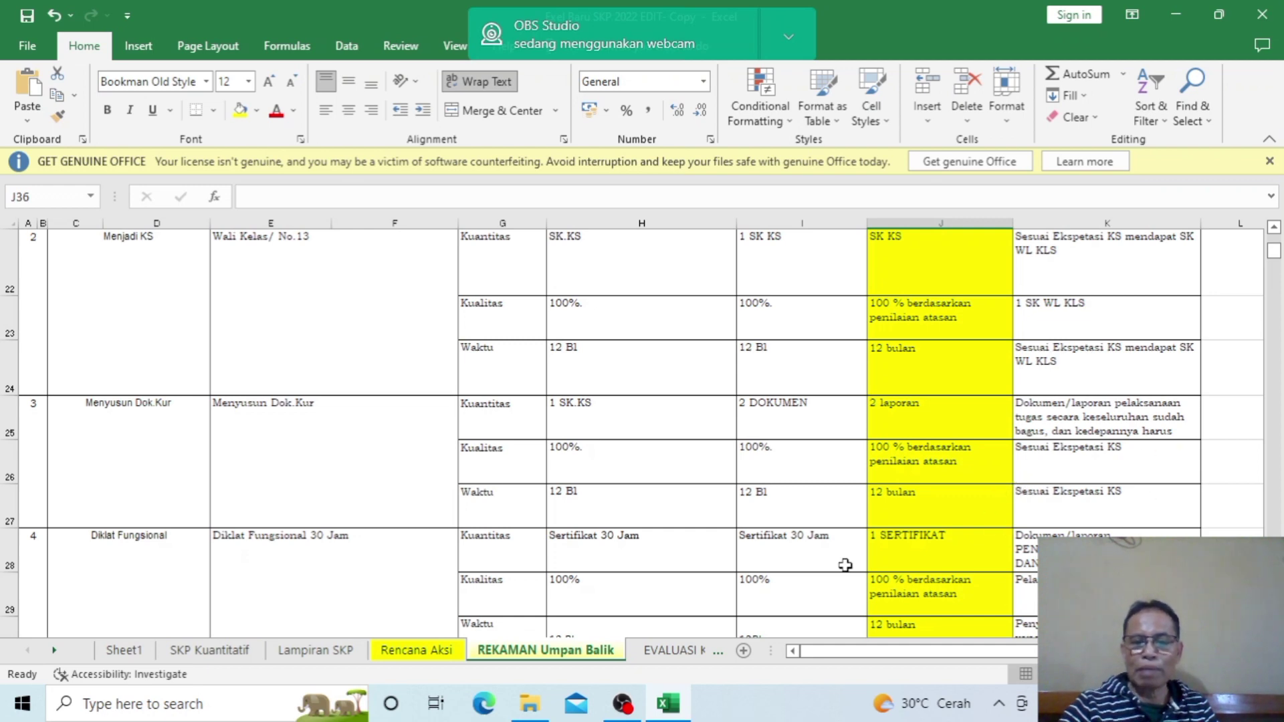
# Open the EVALUASI KINERJA KUANTITATIF sheet and review it from PERILAKU KERJA back up to the POLA DISTRIBUSI curve.
pyautogui.click(682, 650)
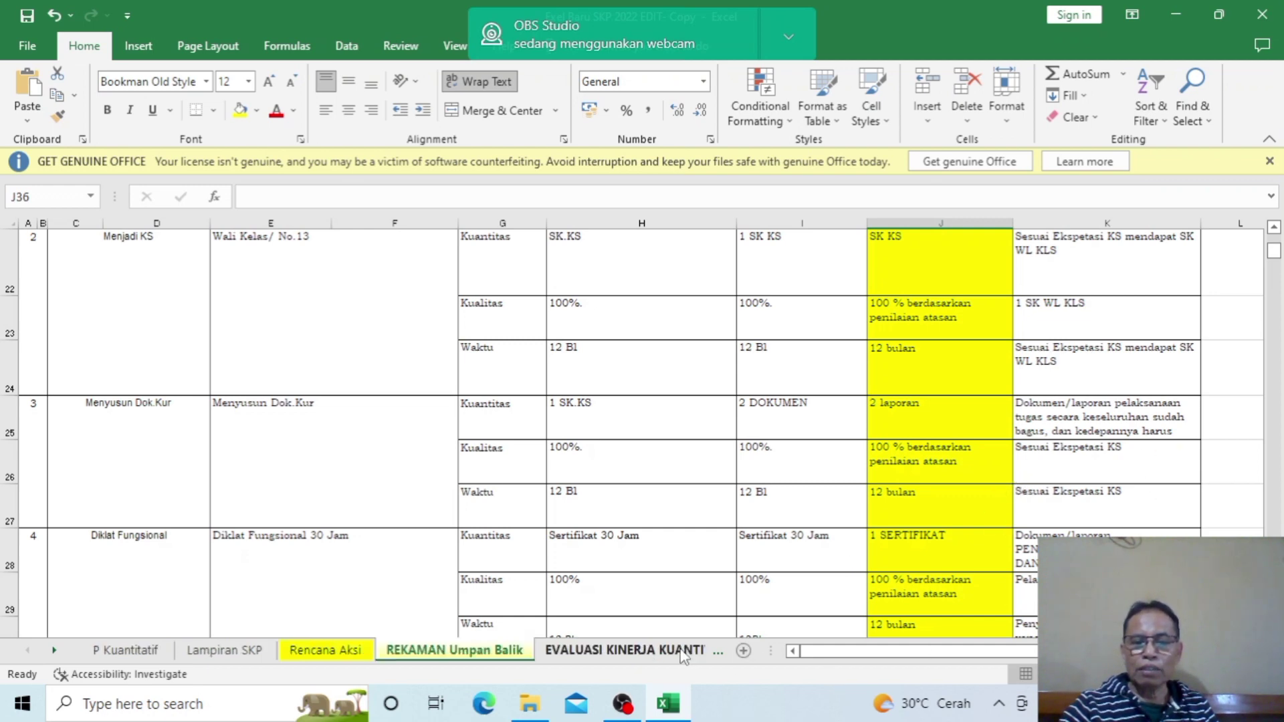
pyautogui.scroll(6, 865, 544)
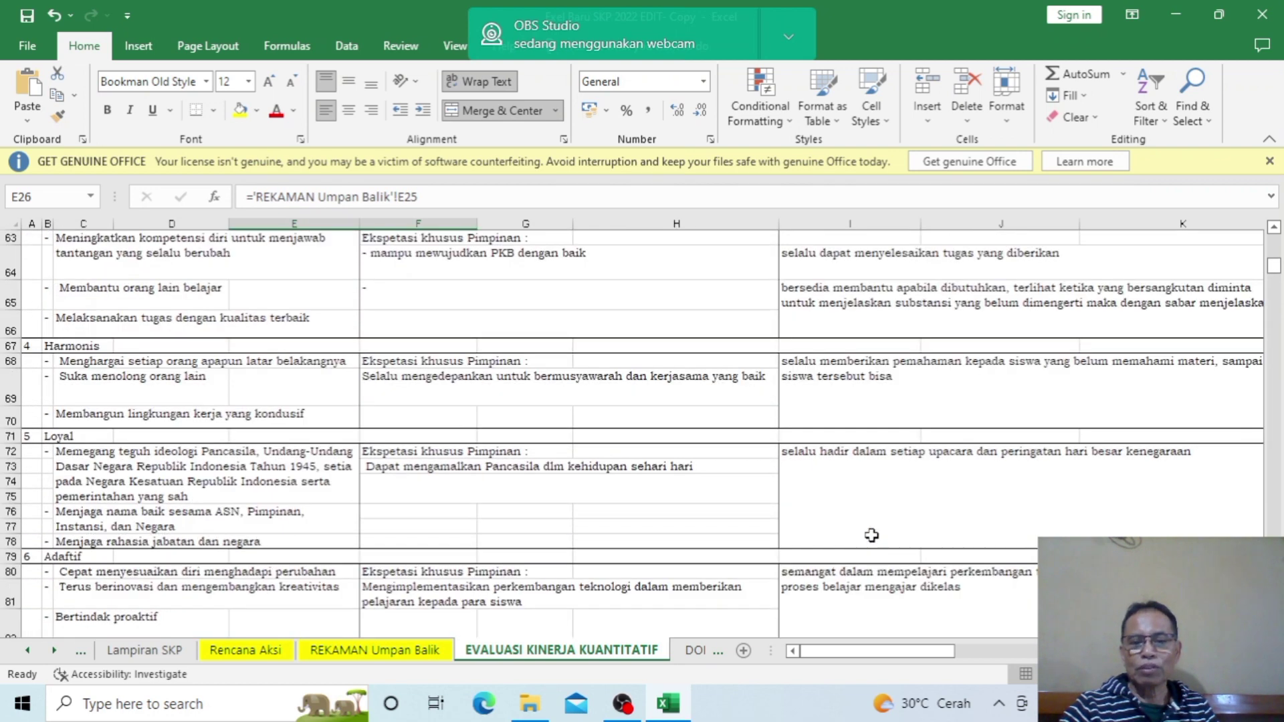
pyautogui.scroll(5, 872, 535)
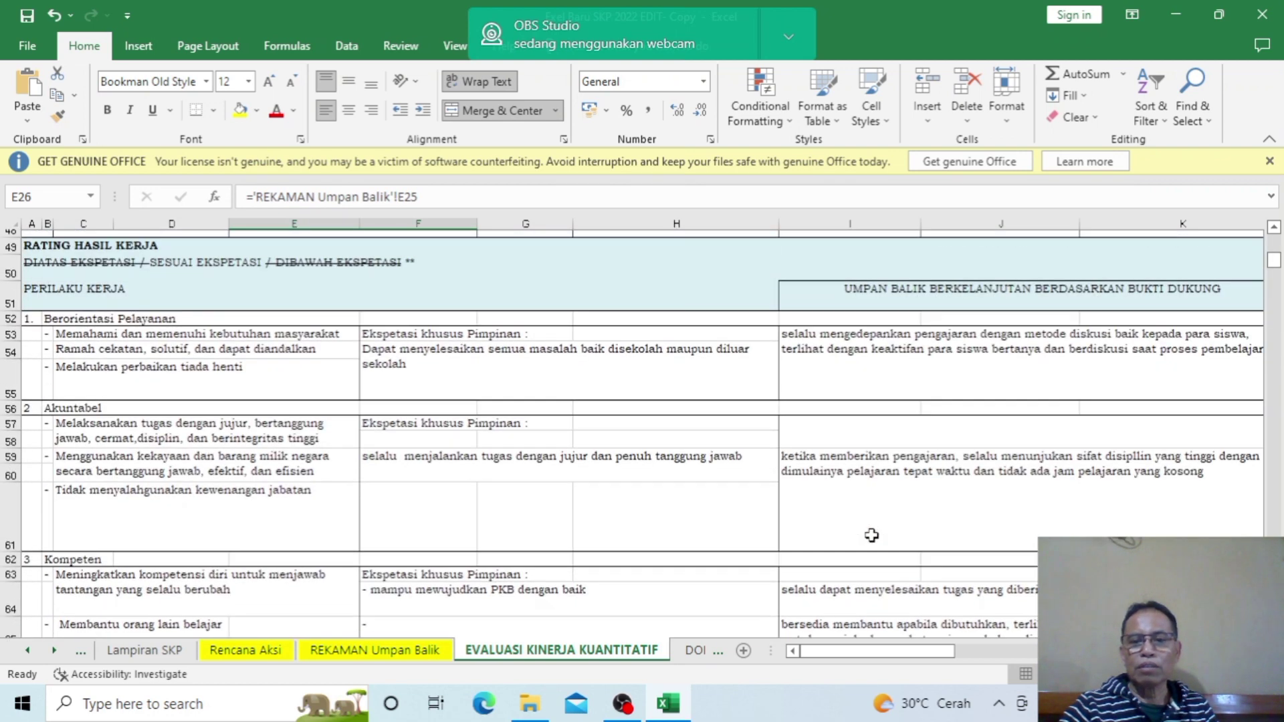
pyautogui.scroll(4, 872, 535)
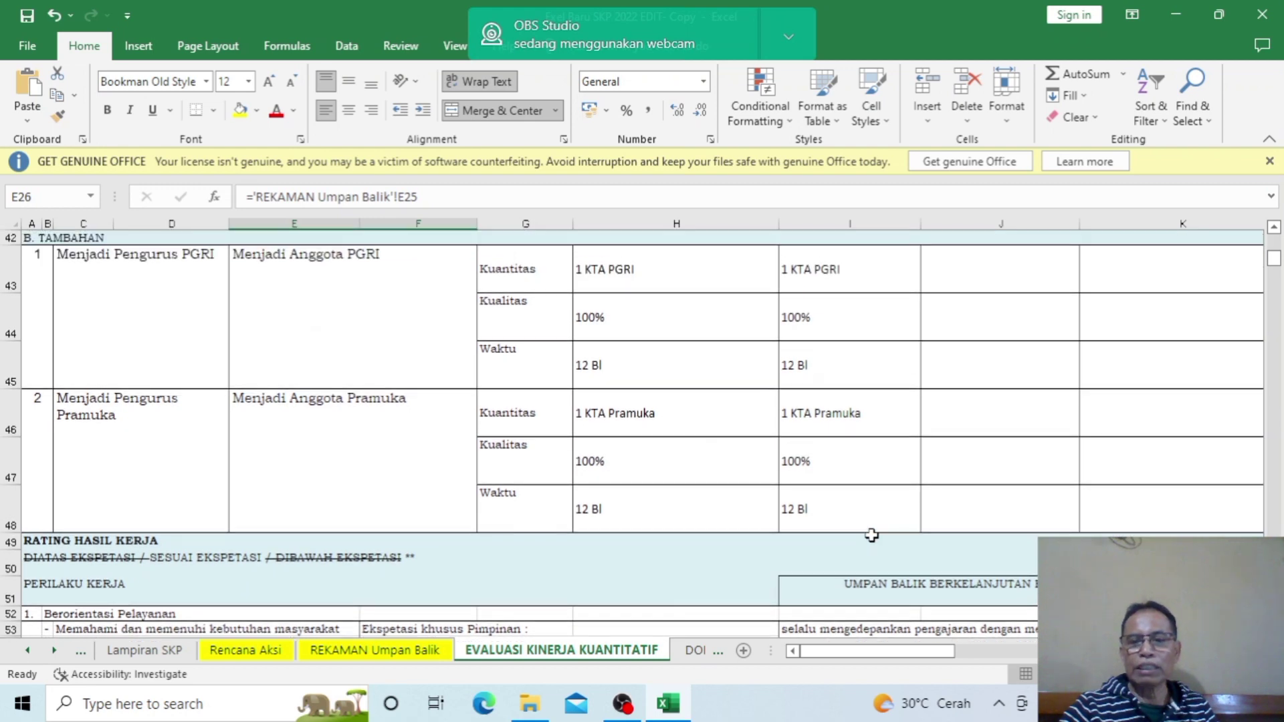
pyautogui.scroll(5, 871, 535)
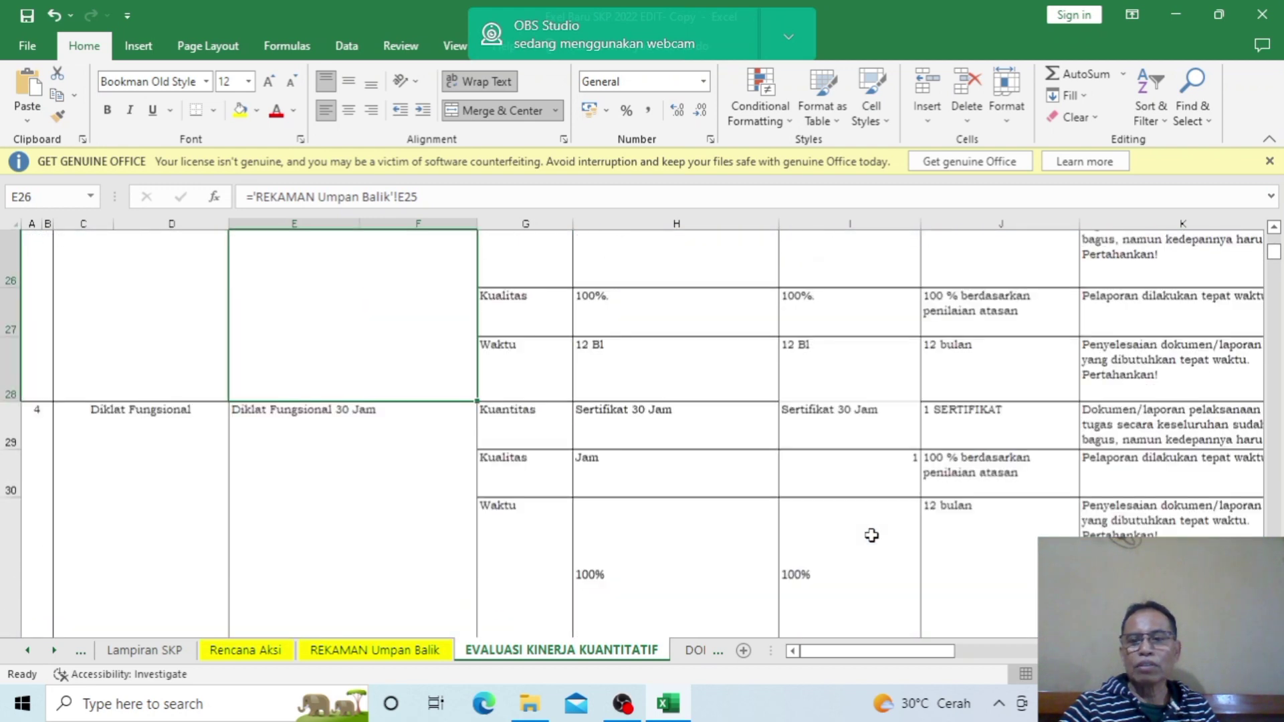
pyautogui.scroll(6, 872, 535)
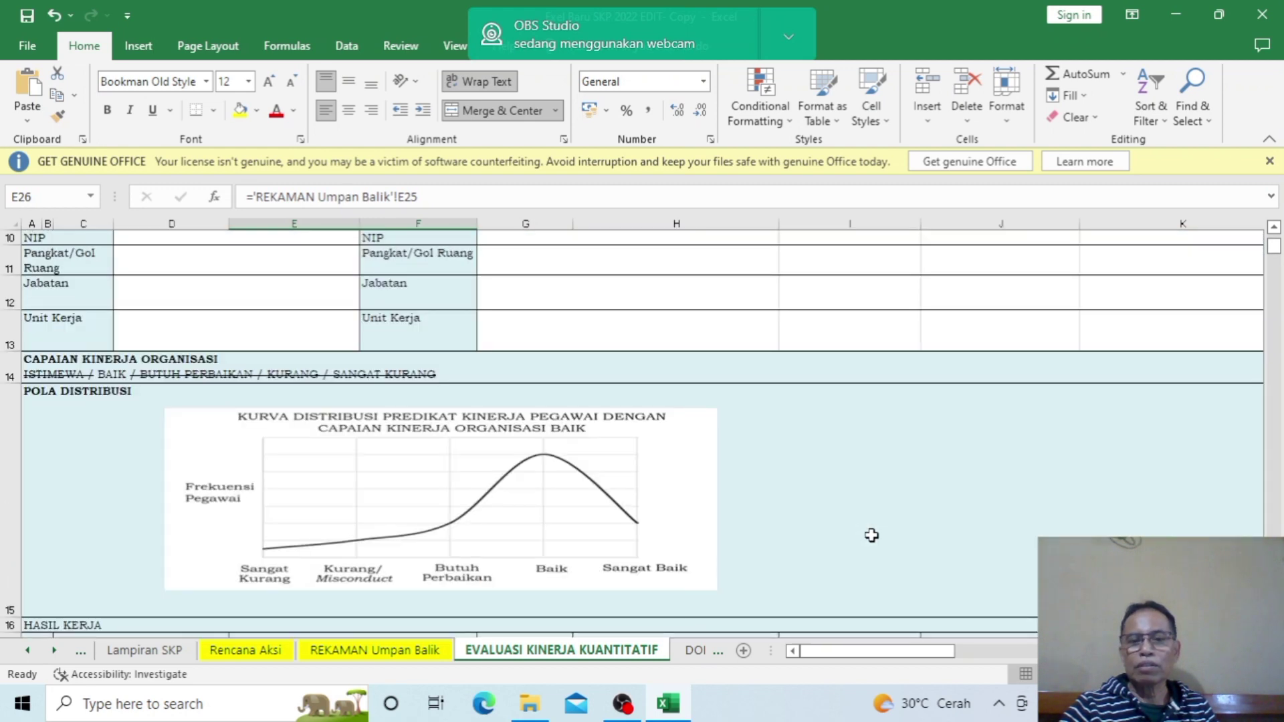
pyautogui.scroll(1, 872, 535)
pyautogui.scroll(-2, 872, 535)
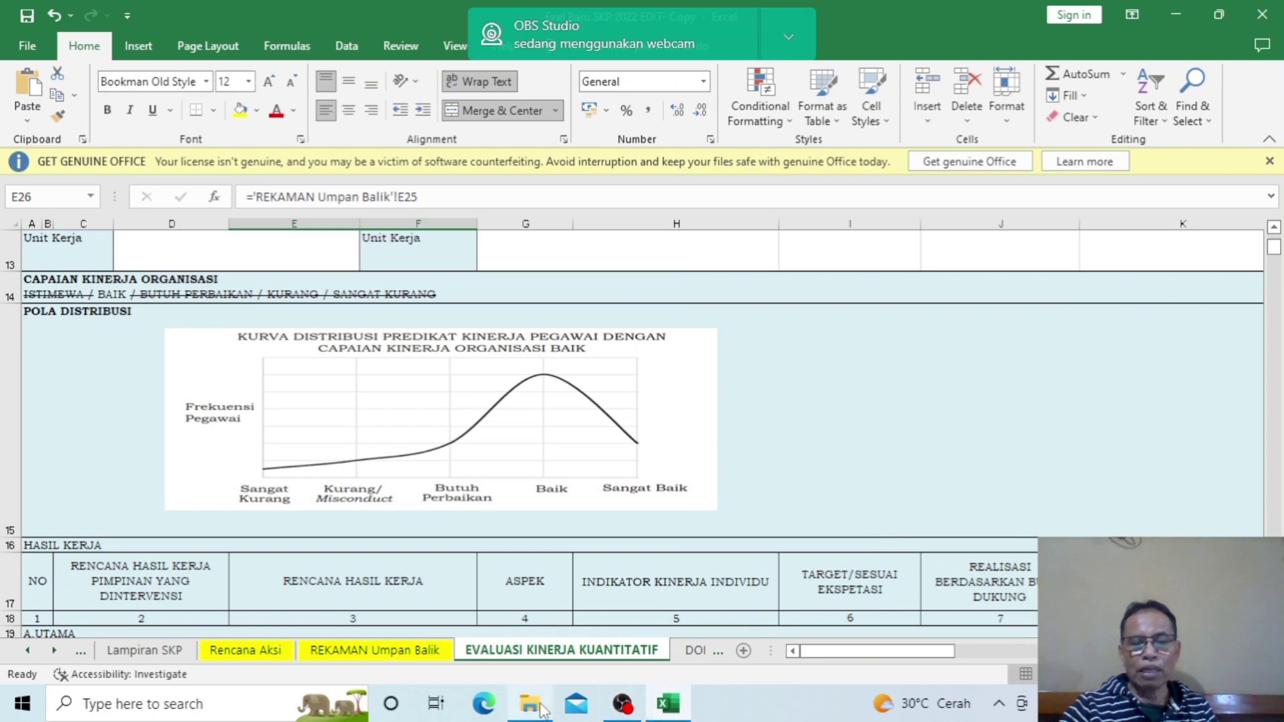
# Open peraturan-menteri-panrb-nomor-6-tahun-2022 from File Explorer in a maximized window and examine the Predikat Kinerja Pegawai explanation table on page 99.
pyautogui.moveTo(528, 712)
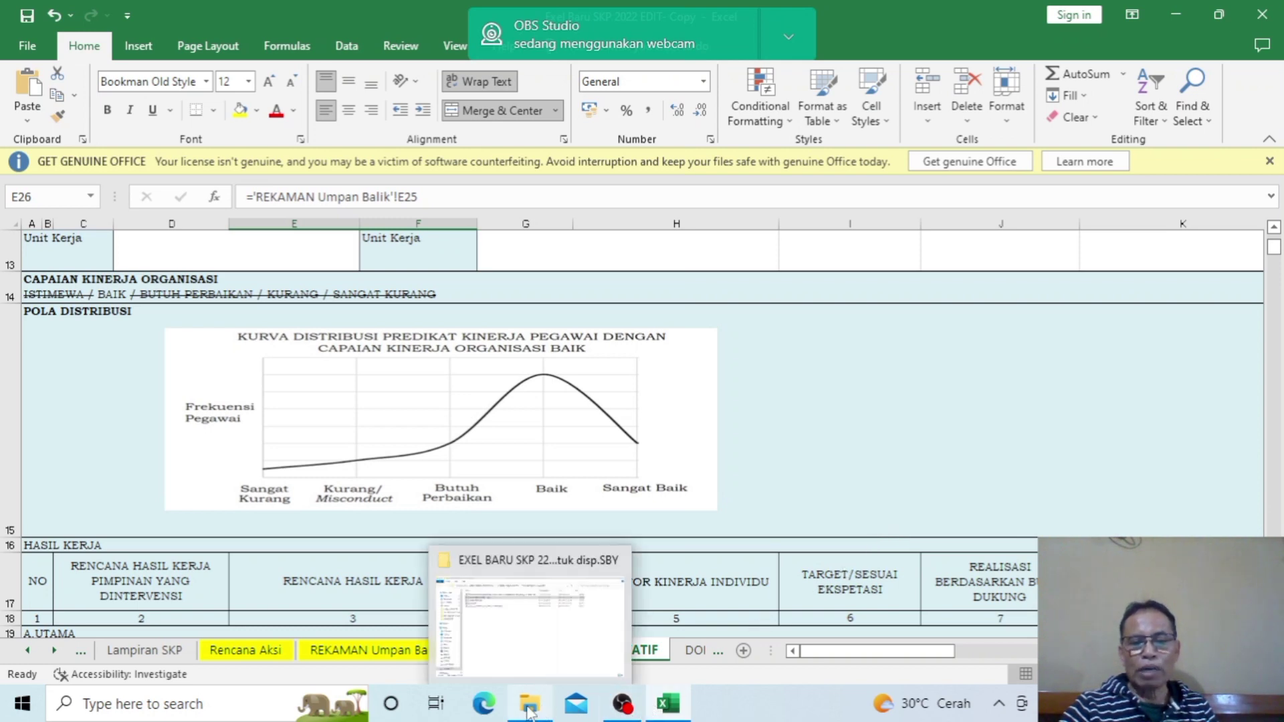
pyautogui.click(553, 665)
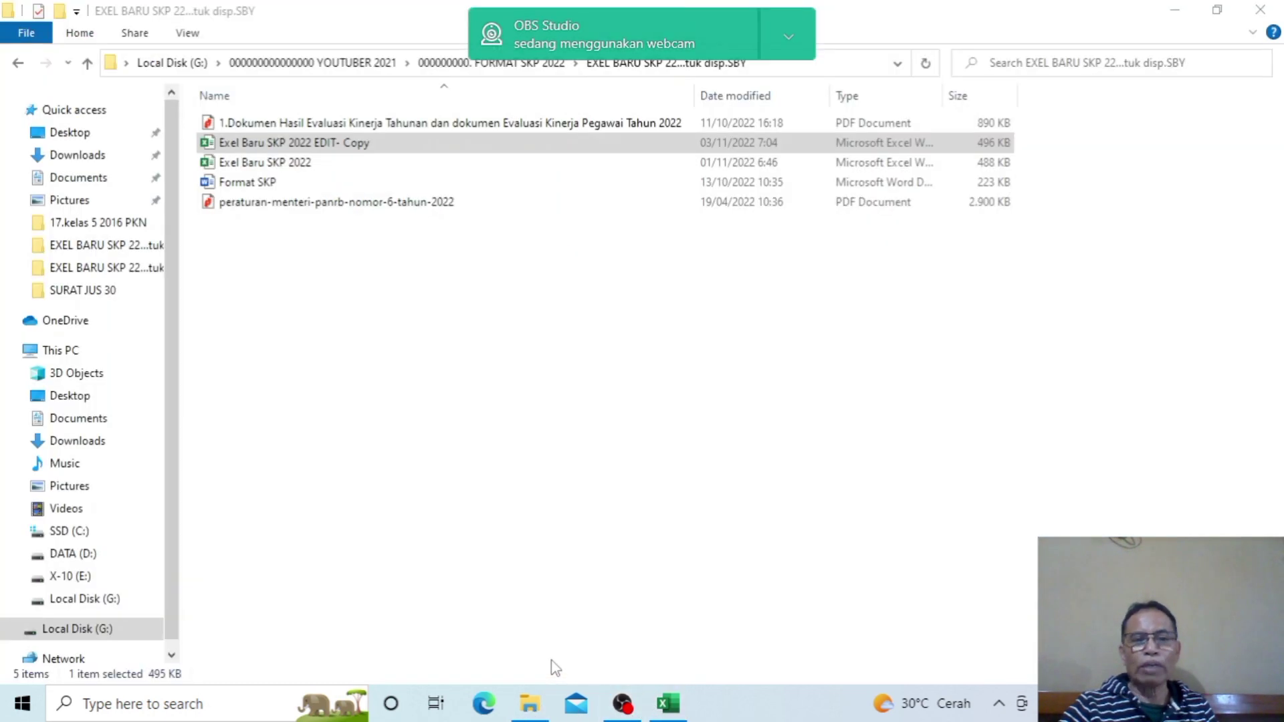
pyautogui.doubleClick(375, 203)
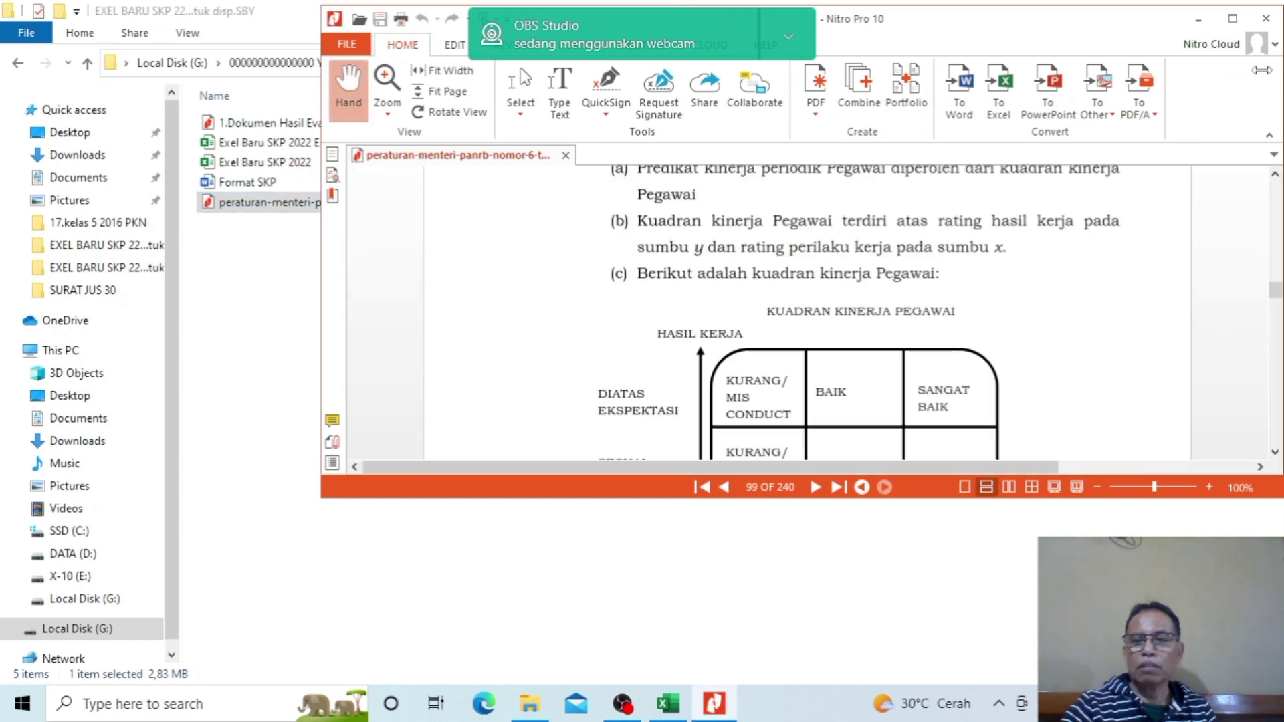
pyautogui.click(1232, 20)
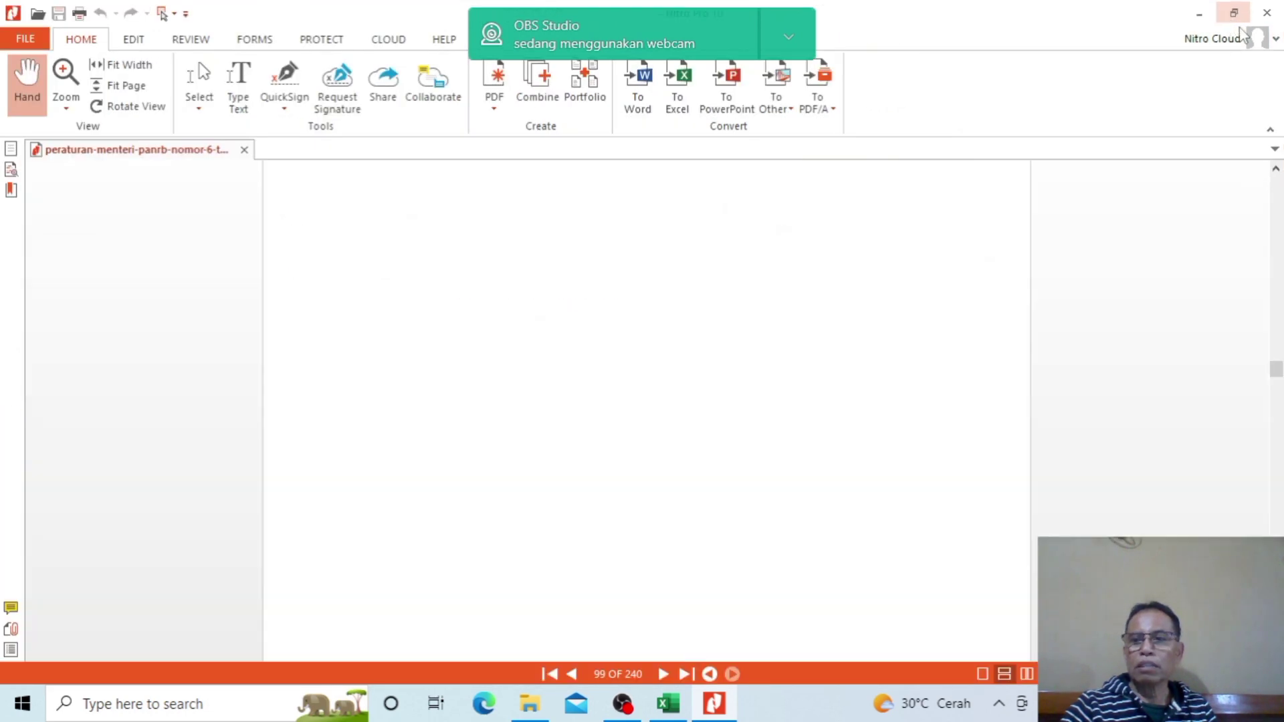
pyautogui.scroll(-5, 906, 377)
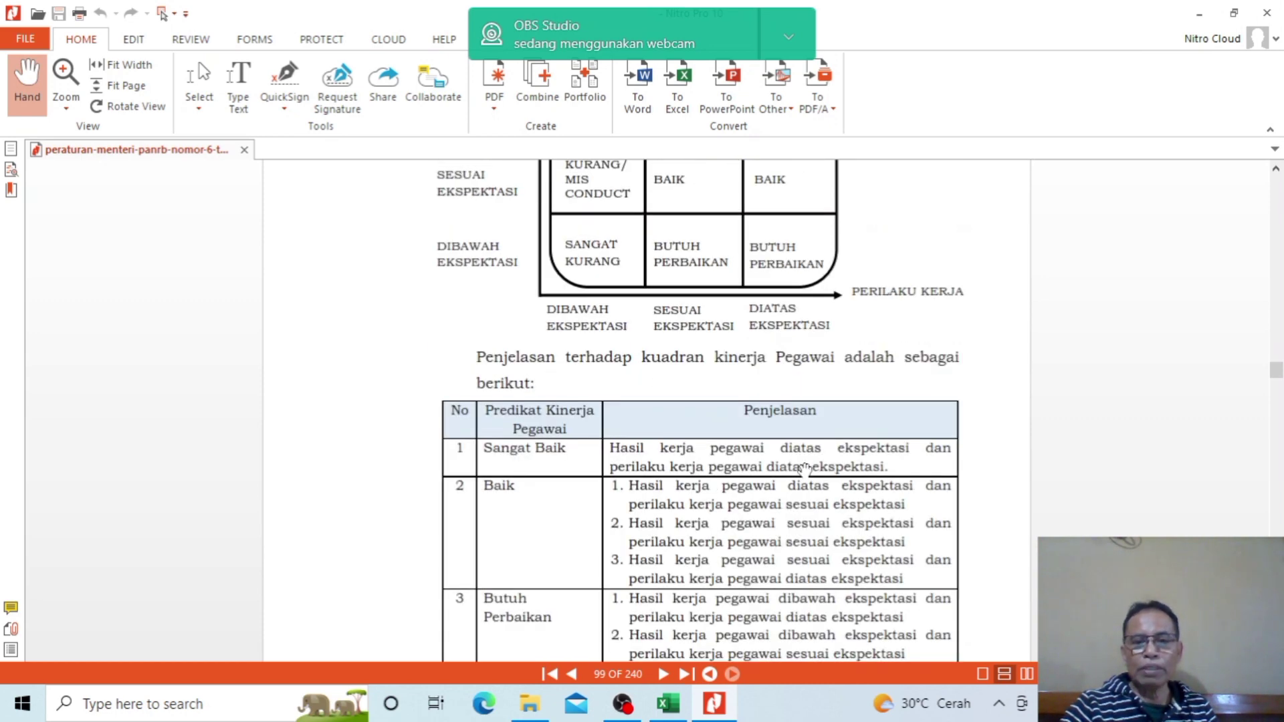
pyautogui.scroll(-1, 632, 503)
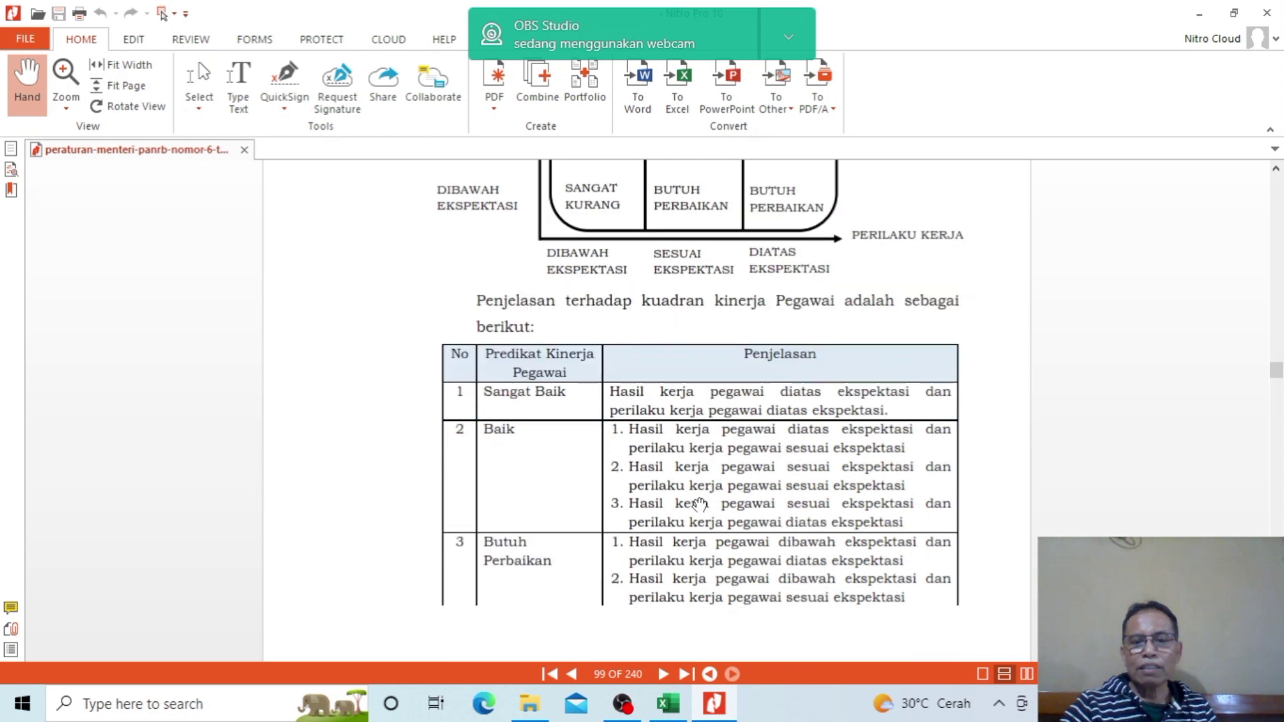
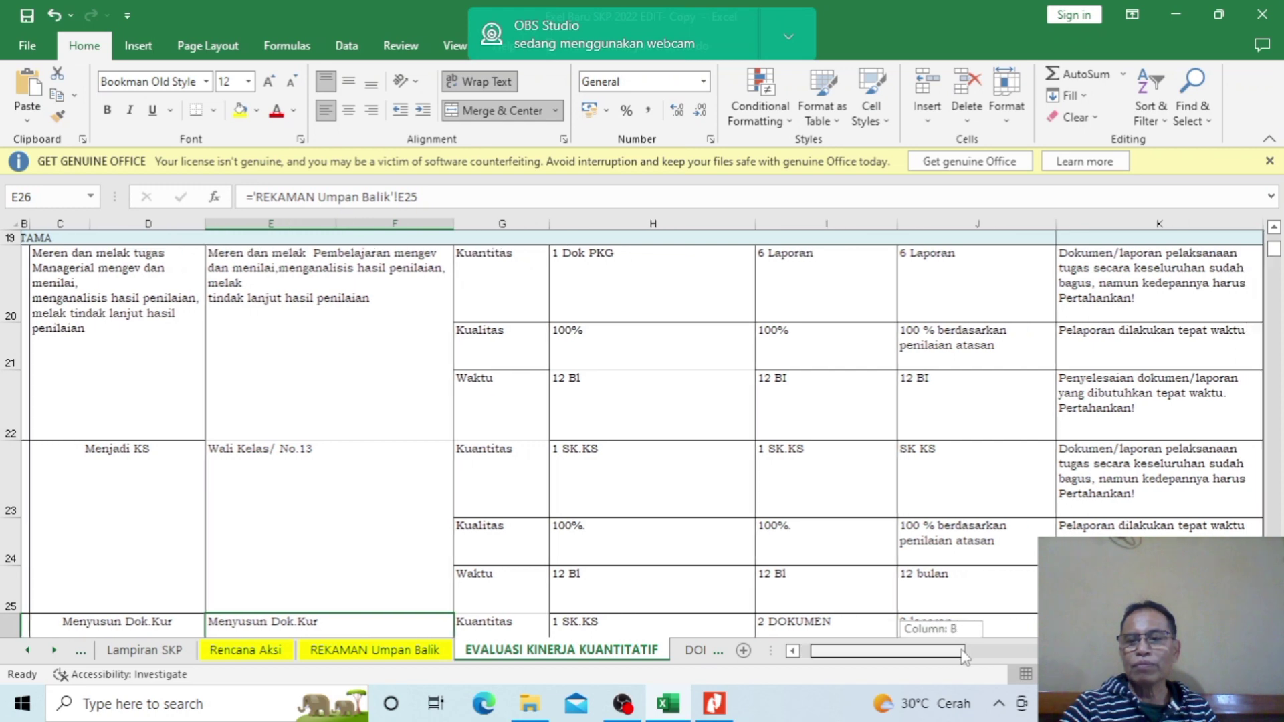
# Check the evaluation sheet's curve types and HASIL KERJA feedback, and compare them with the predicate table in Nitro Pro.
pyautogui.scroll(3, 887, 551)
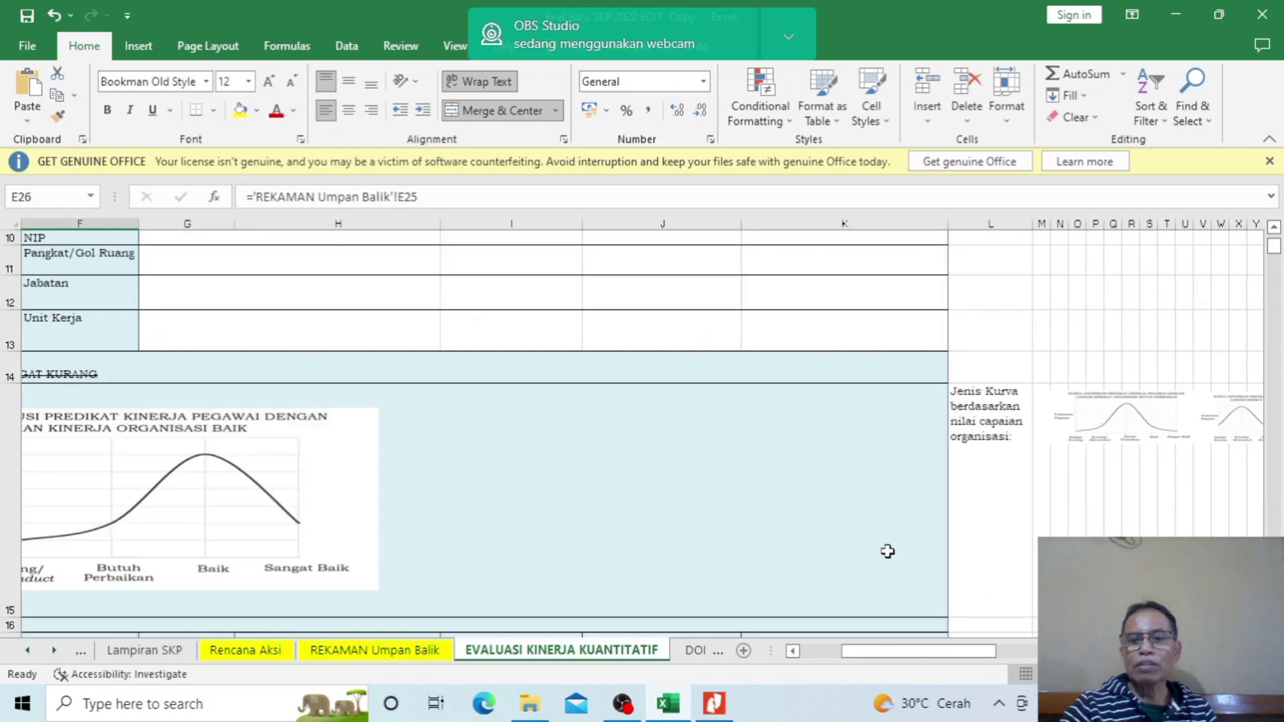
pyautogui.scroll(-1, 887, 551)
pyautogui.scroll(-3, 888, 551)
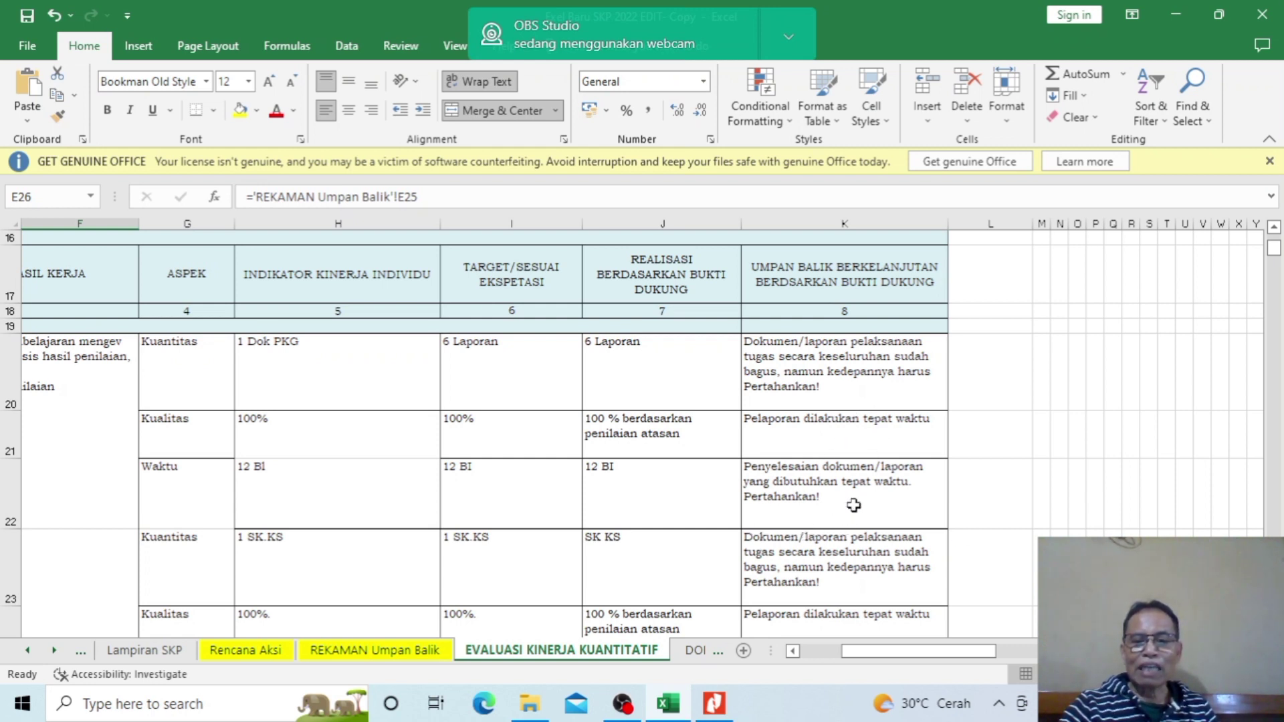
pyautogui.moveTo(719, 700)
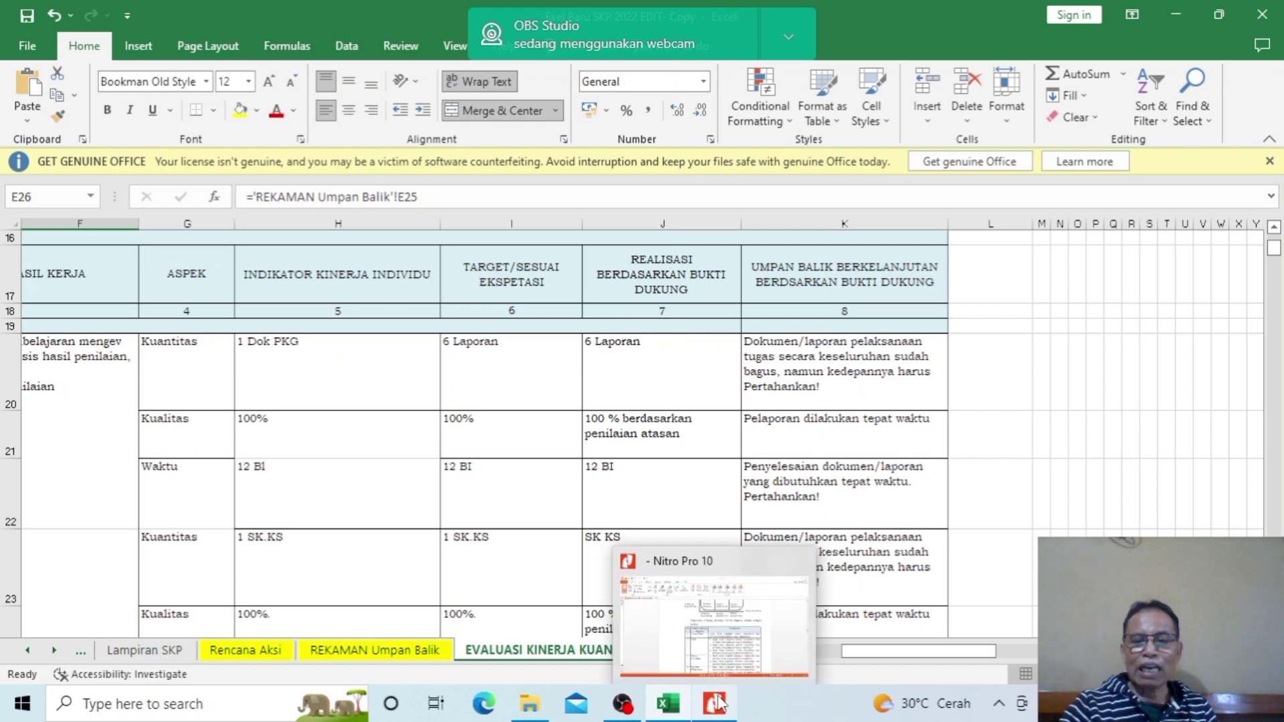
pyautogui.click(747, 637)
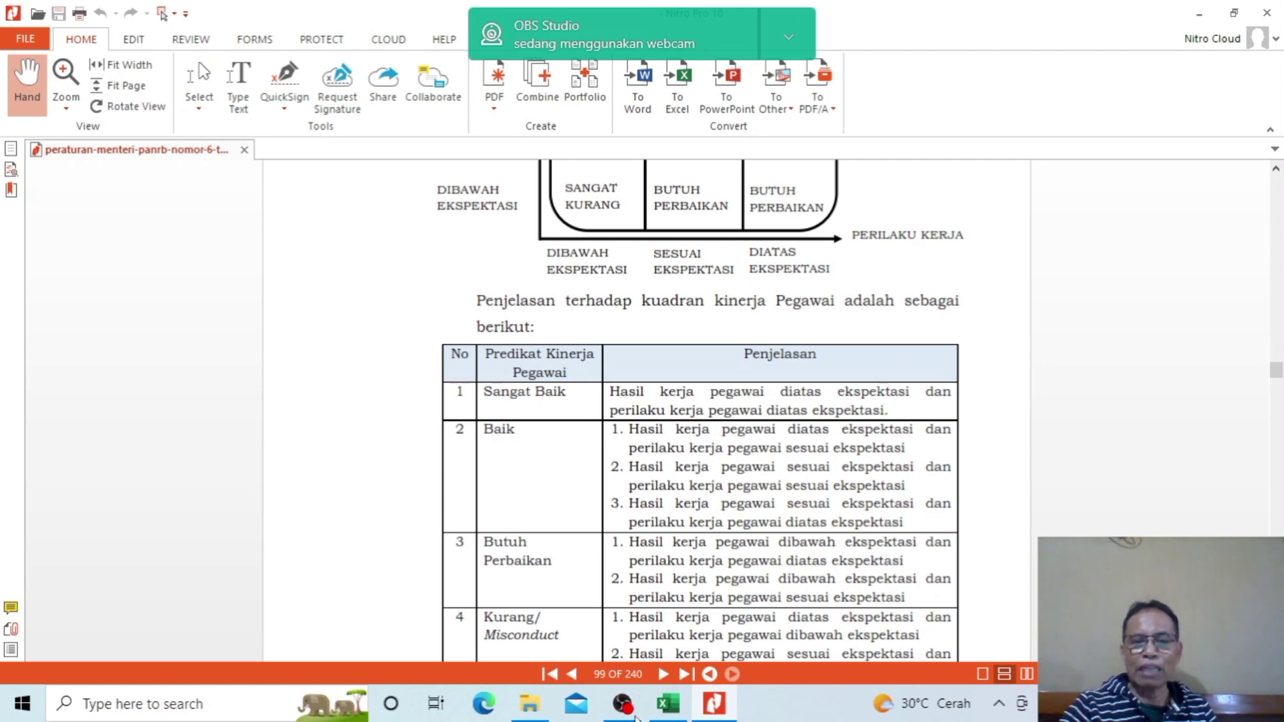
# Return to Excel and review the realisation and feedback columns down through B. TAMBAHAN to the PERILAKU KERJA section.
pyautogui.click(736, 588)
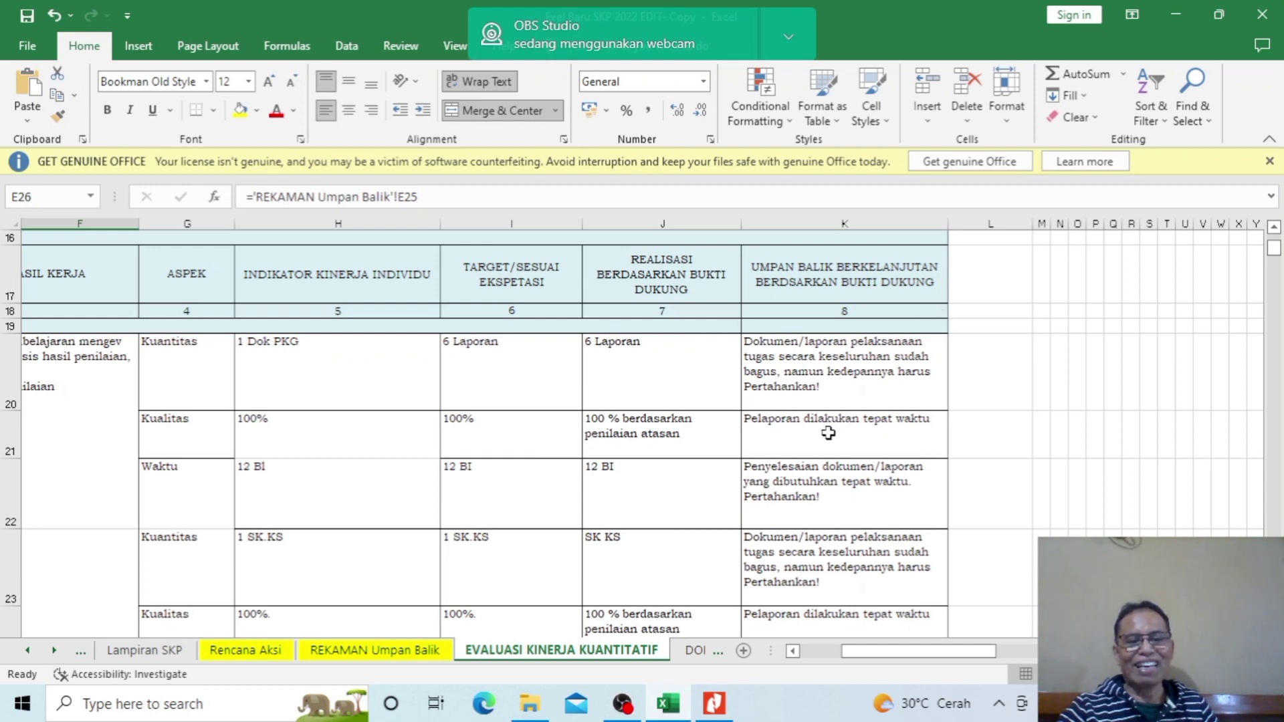
pyautogui.scroll(-5, 828, 433)
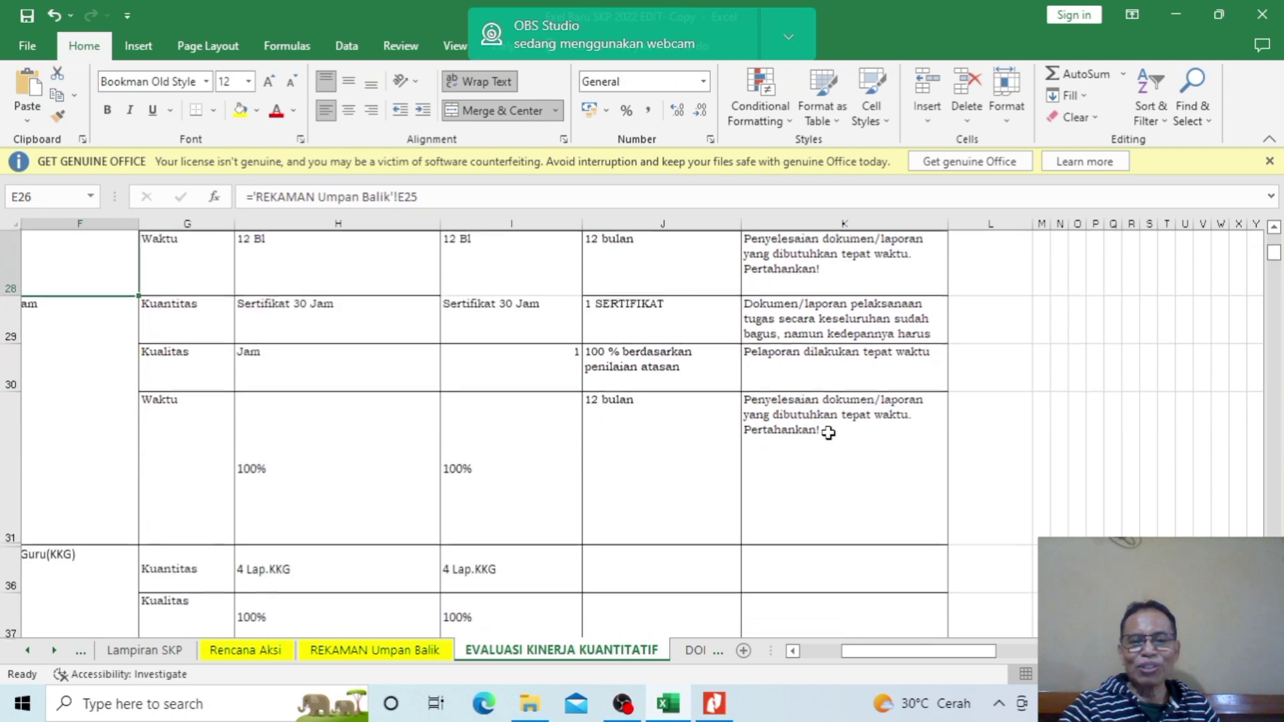
pyautogui.scroll(-5, 828, 432)
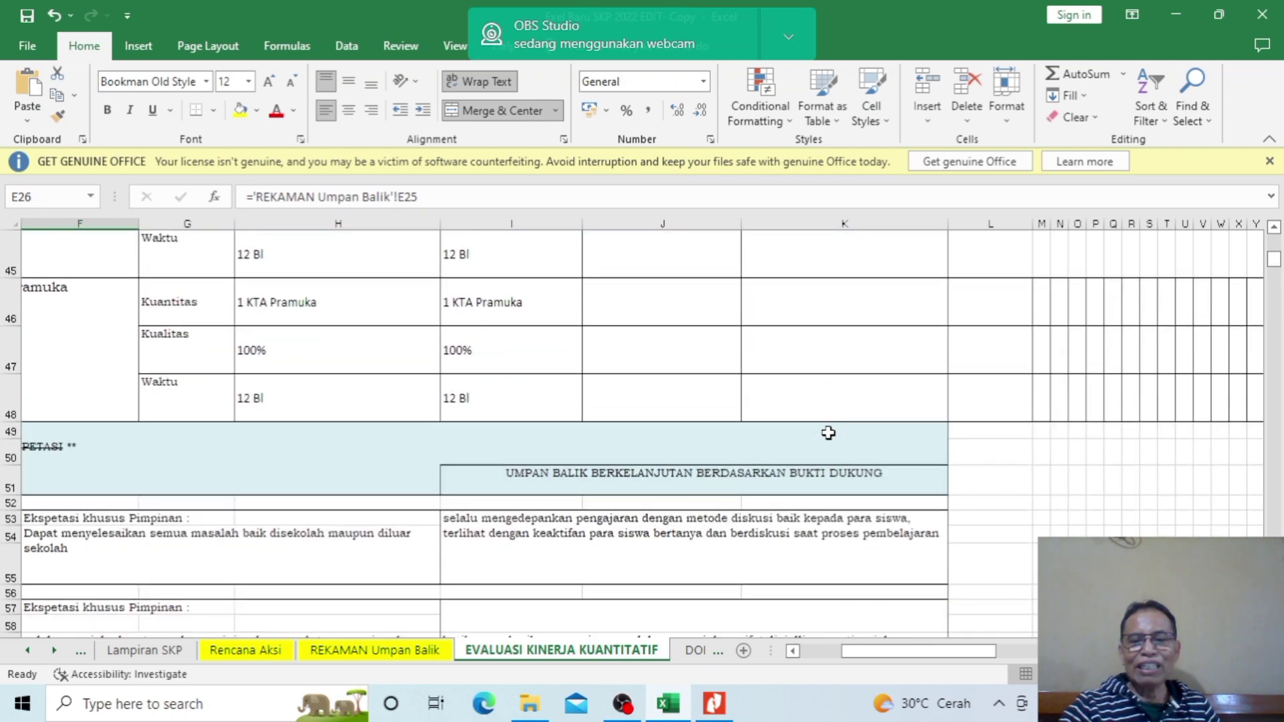
# Review the PERILAKU KERJA expectations and feedback from Berorientasi Pelayanan through Kolaboratif, down to RATING PERILAKU KERJA and PREDIKAT KINERJA.
pyautogui.scroll(-2, 841, 395)
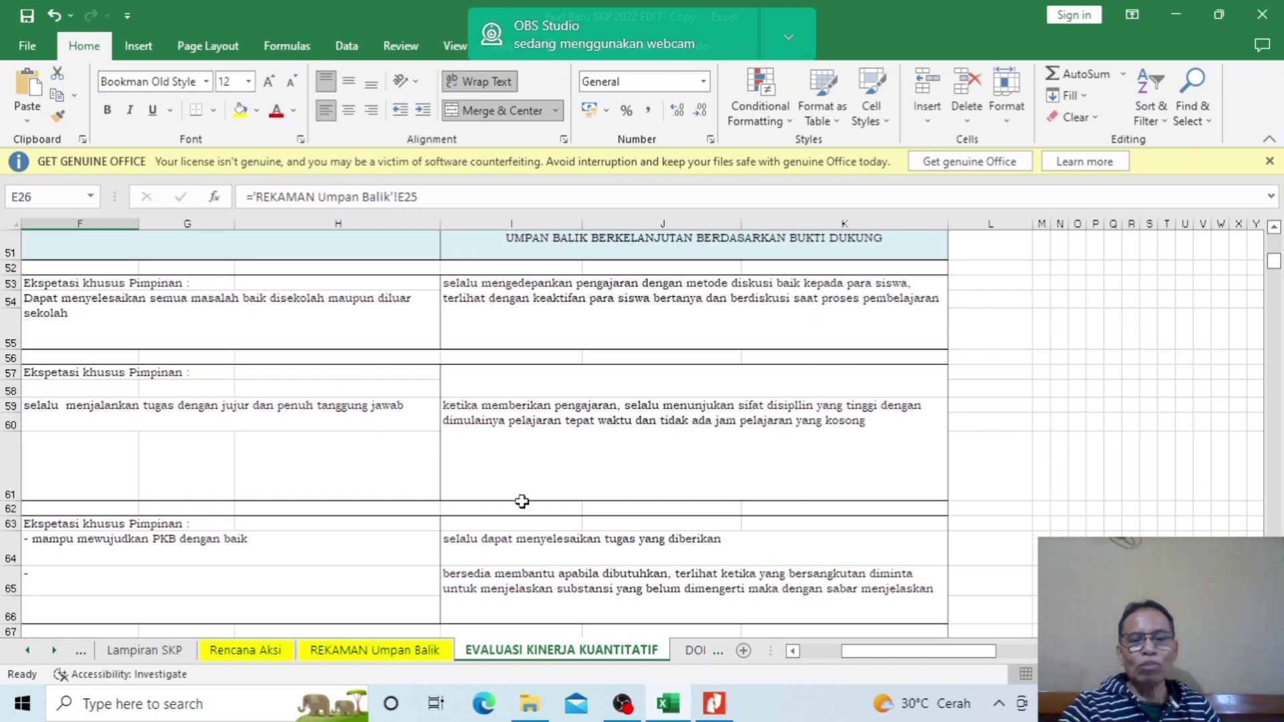
pyautogui.moveTo(904, 653); pyautogui.dragTo(846, 666)
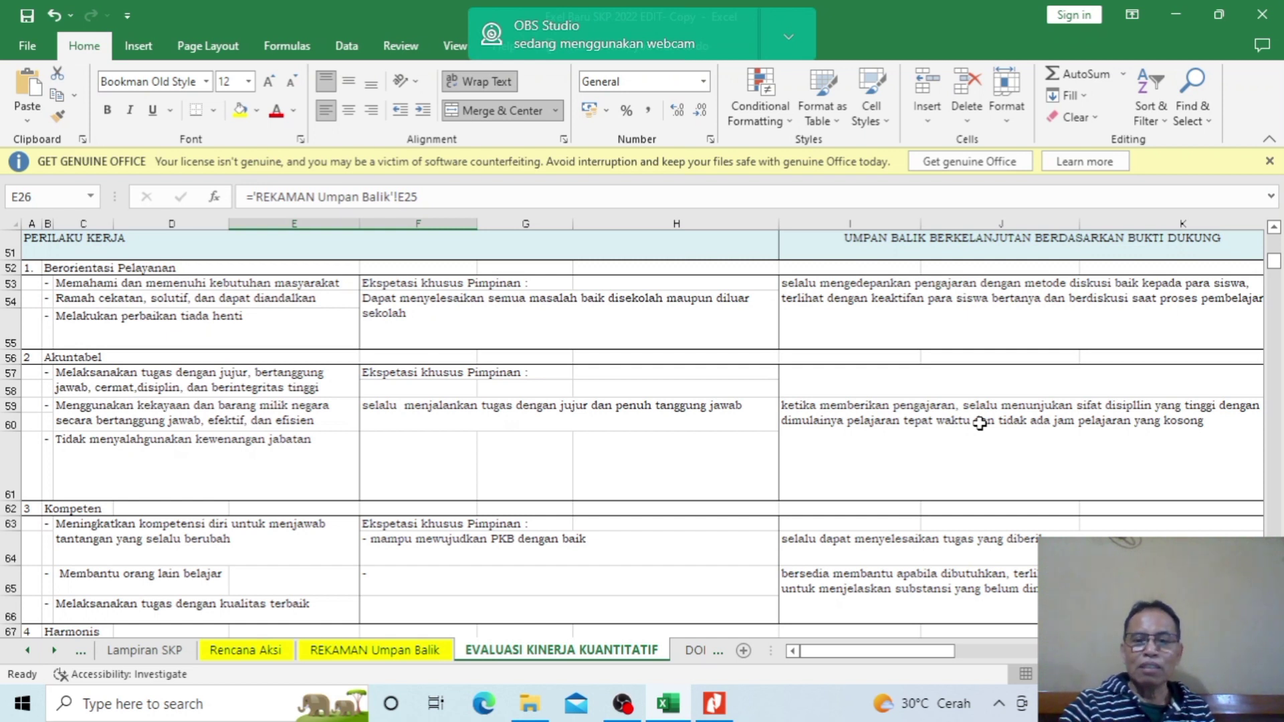
pyautogui.scroll(3, 980, 424)
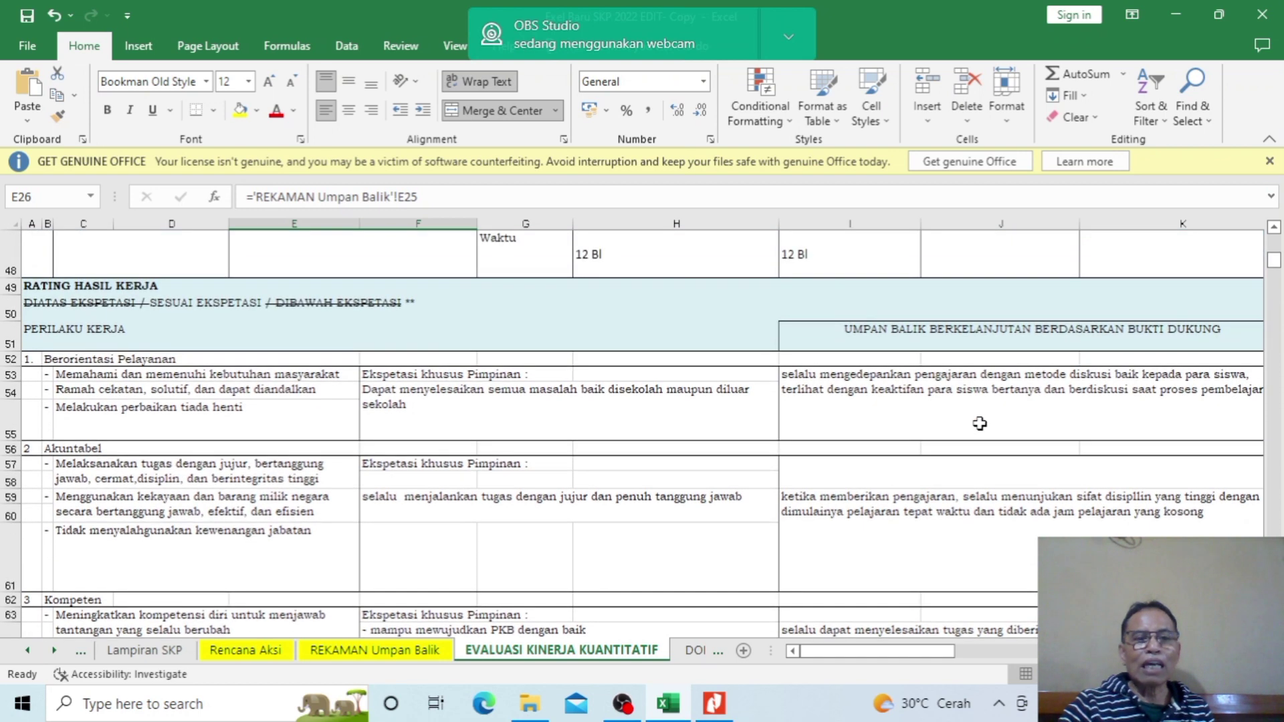
pyautogui.scroll(-2, 979, 423)
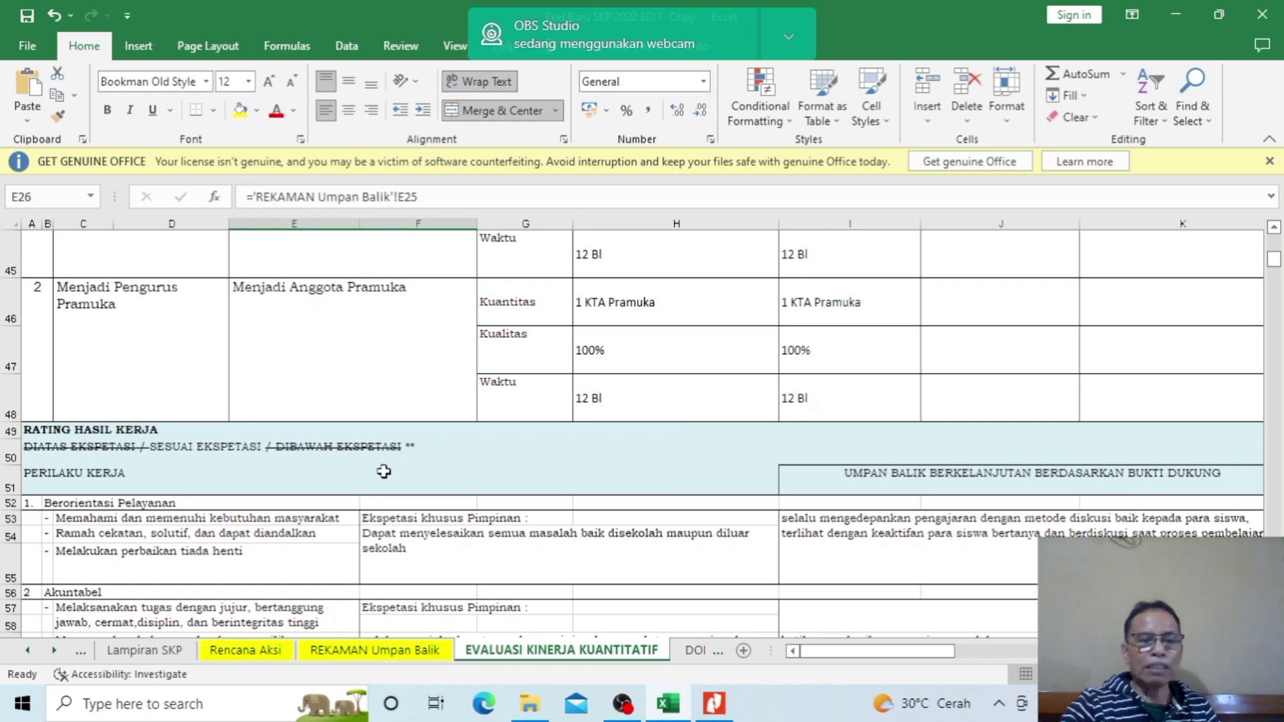
pyautogui.scroll(-6, 383, 472)
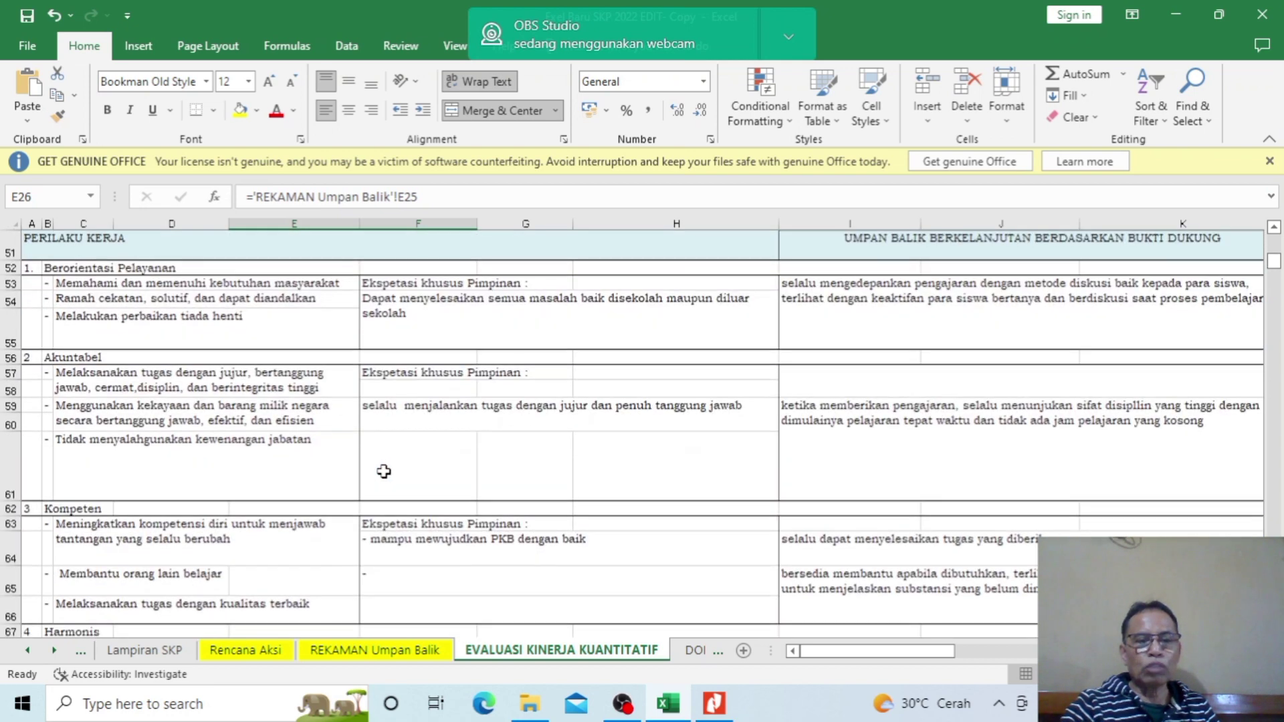
pyautogui.scroll(-3, 383, 471)
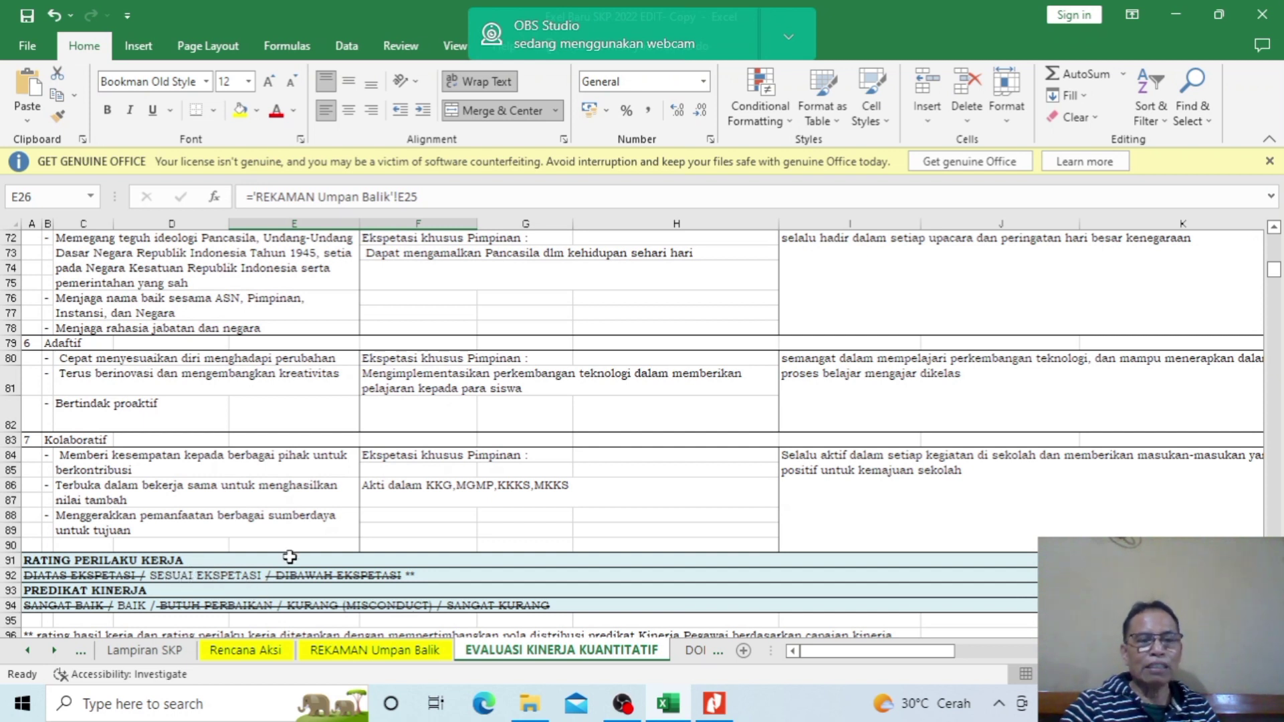
# Go back up through RATING HASIL KERJA and HASIL KERJA to check CAPAIAN KINERJA ORGANISASI and the POLA DISTRIBUSI curve.
pyautogui.scroll(4, 487, 362)
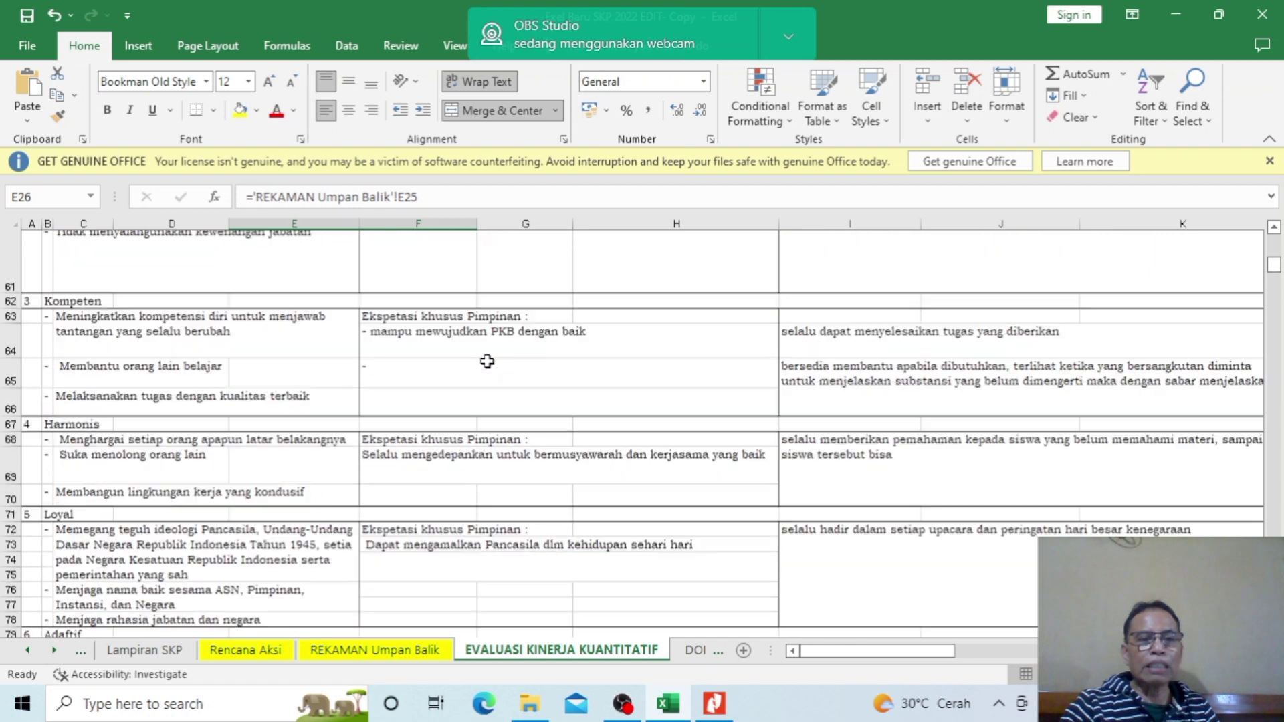
pyautogui.scroll(10, 487, 361)
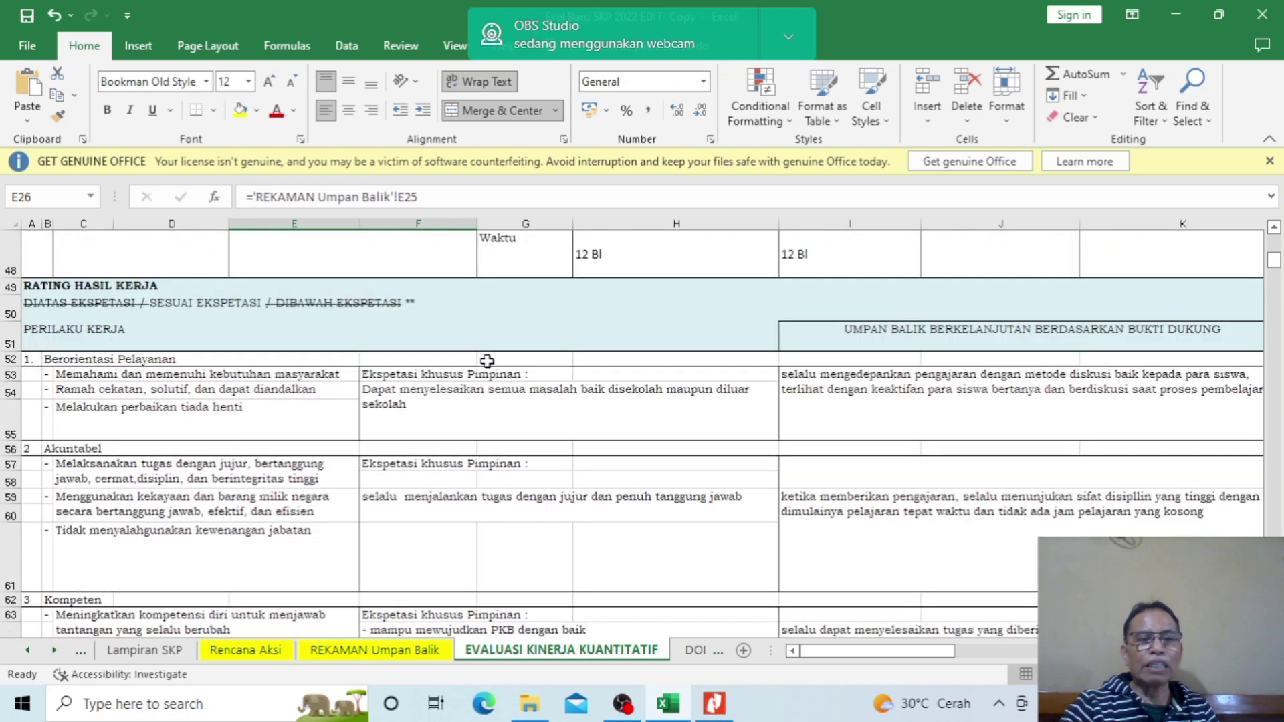
pyautogui.scroll(6, 487, 361)
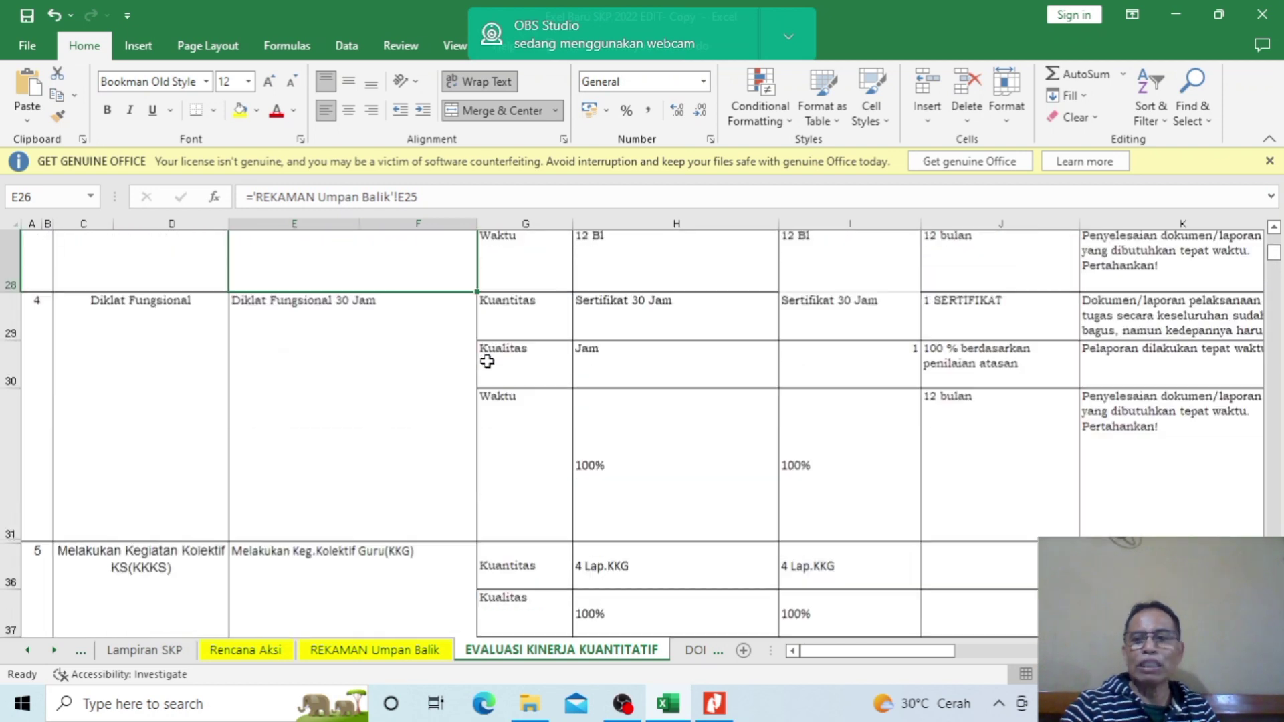
pyautogui.scroll(4, 487, 361)
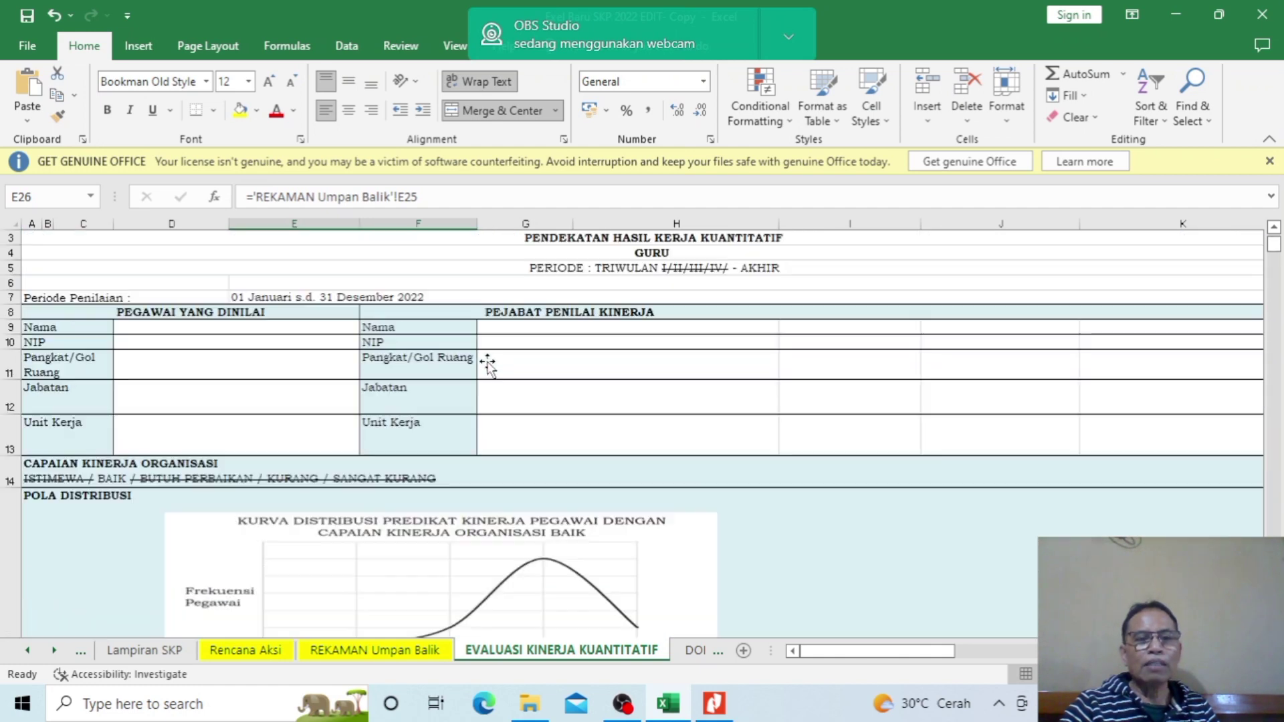
pyautogui.scroll(-2, 488, 359)
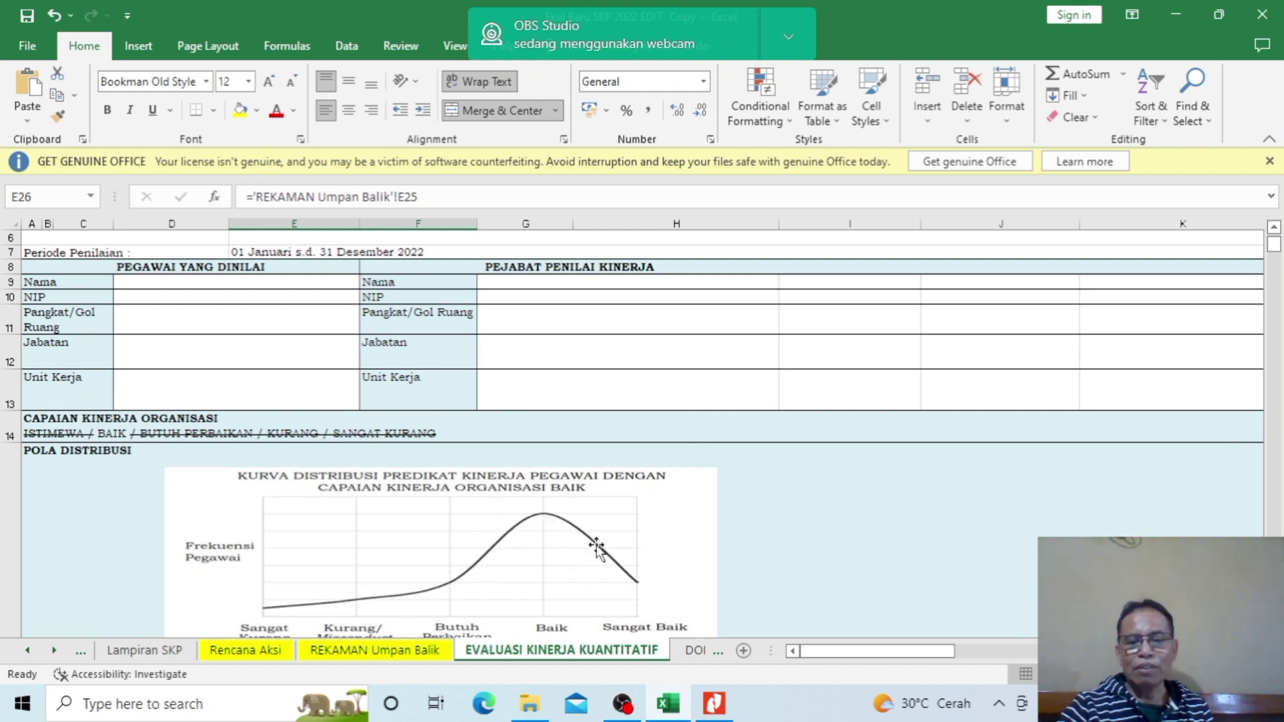
# Switch to the PANRB regulation in Nitro Pro and examine the predicate distribution curves on pages 96 and 95, back to the Baik curve.
pyautogui.moveTo(721, 706)
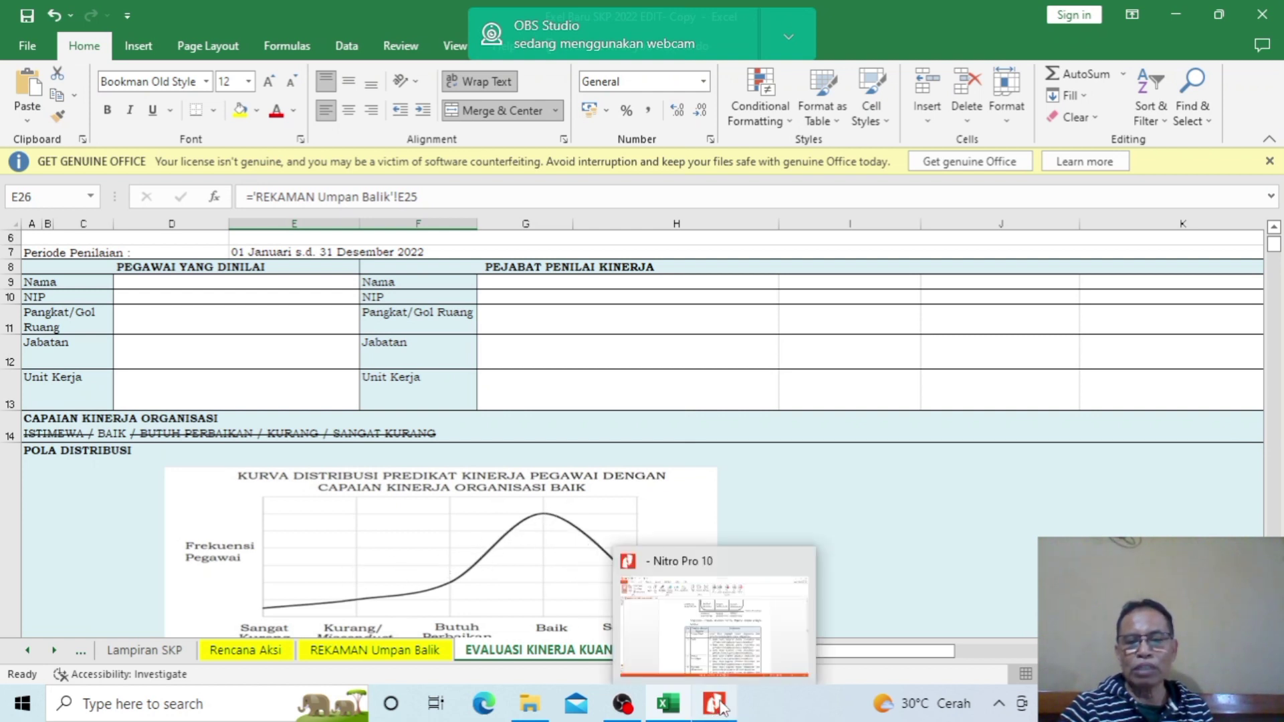
pyautogui.click(795, 616)
pyautogui.scroll(10, 878, 487)
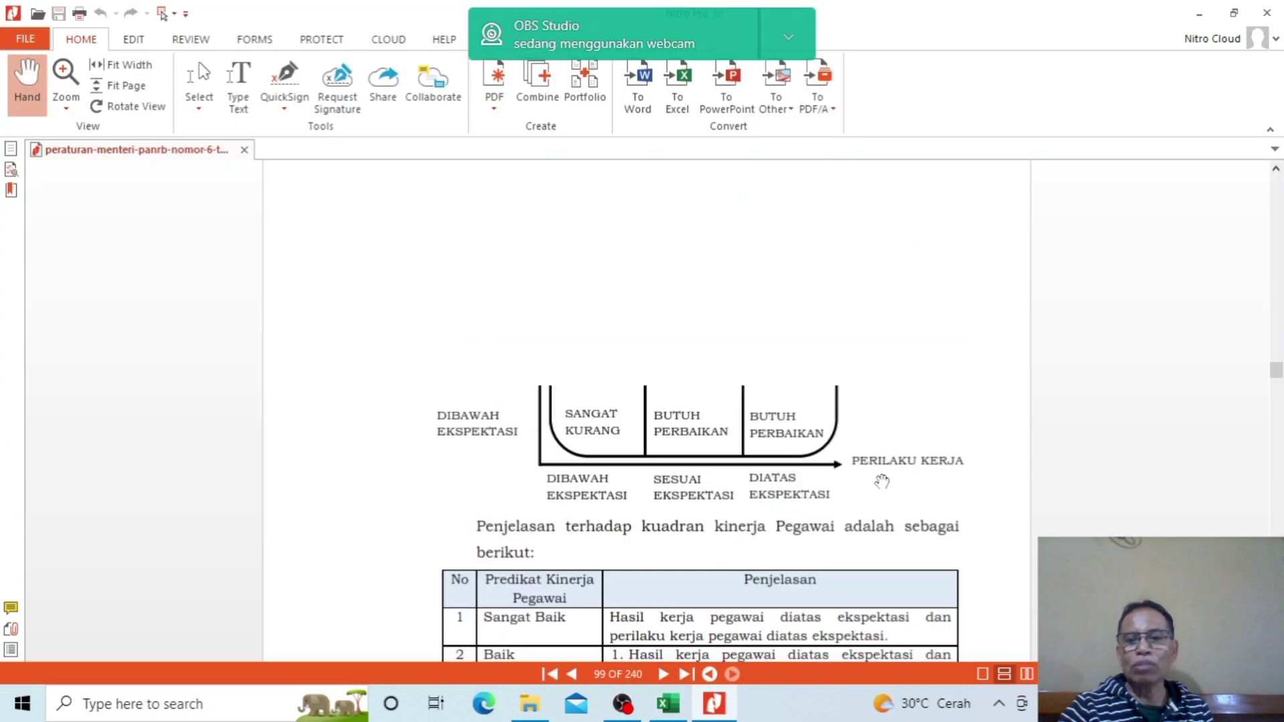
pyautogui.scroll(8, 882, 480)
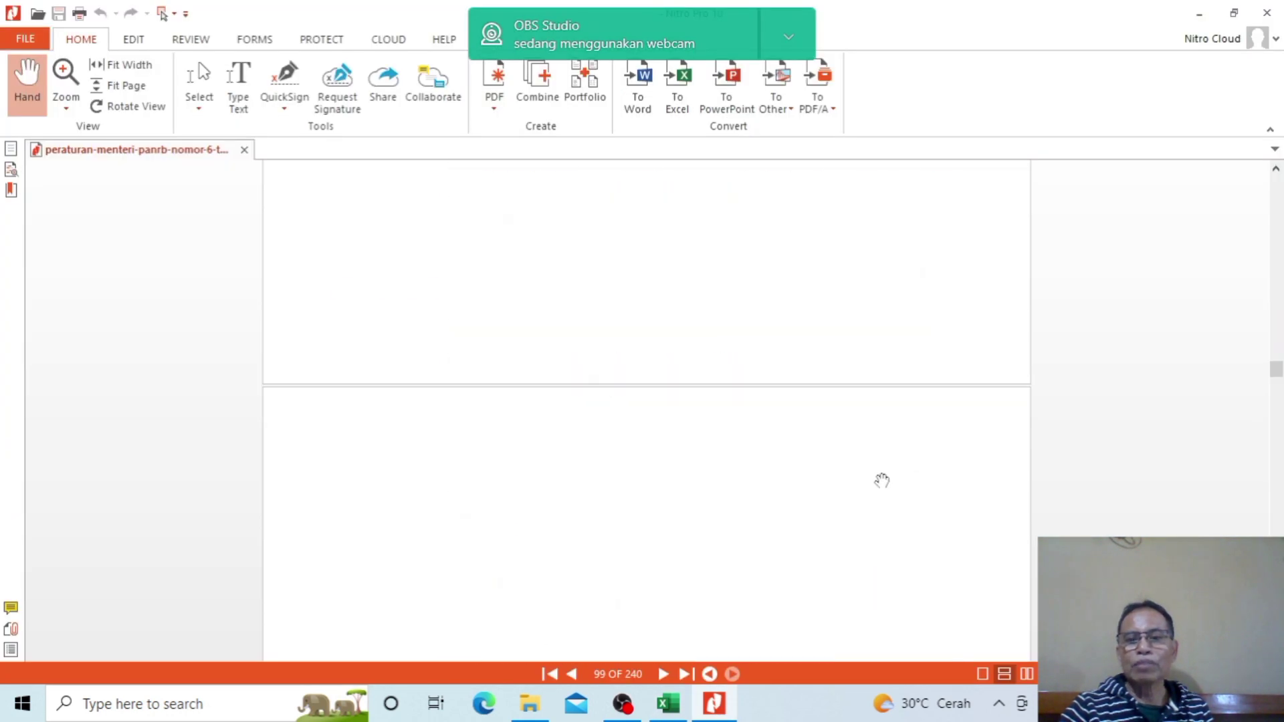
pyautogui.scroll(8, 882, 480)
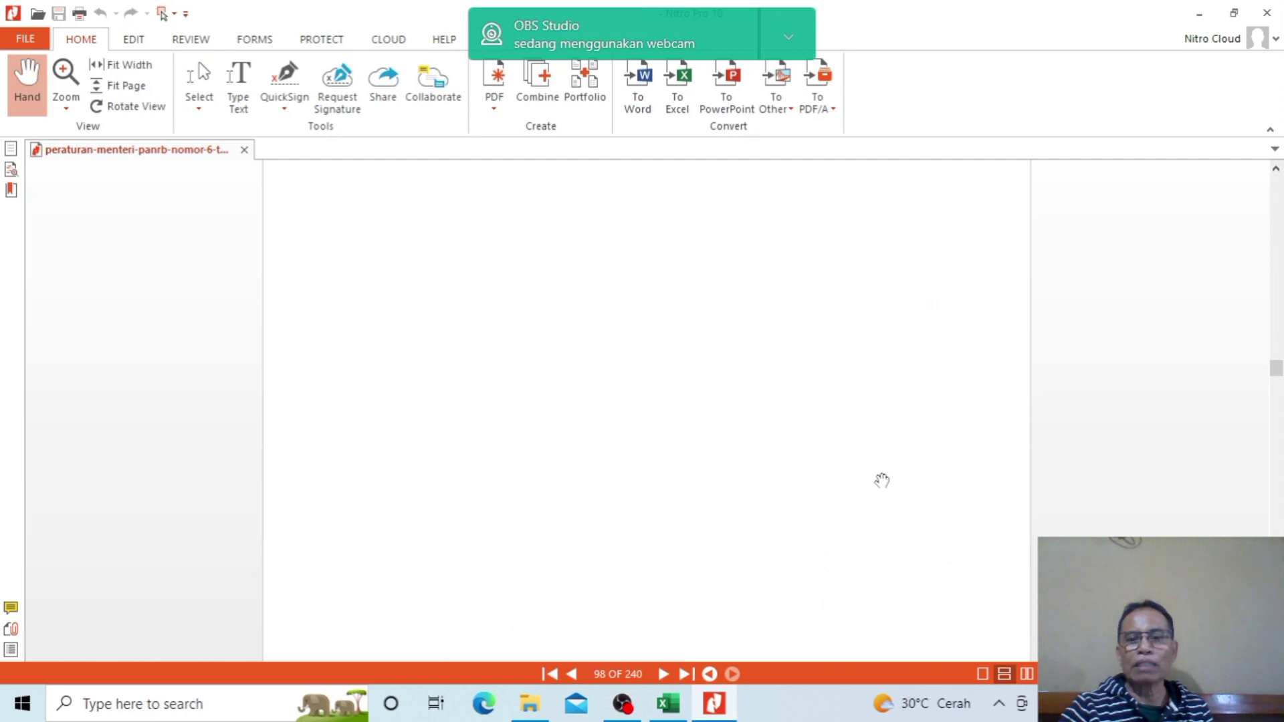
pyautogui.scroll(8, 882, 481)
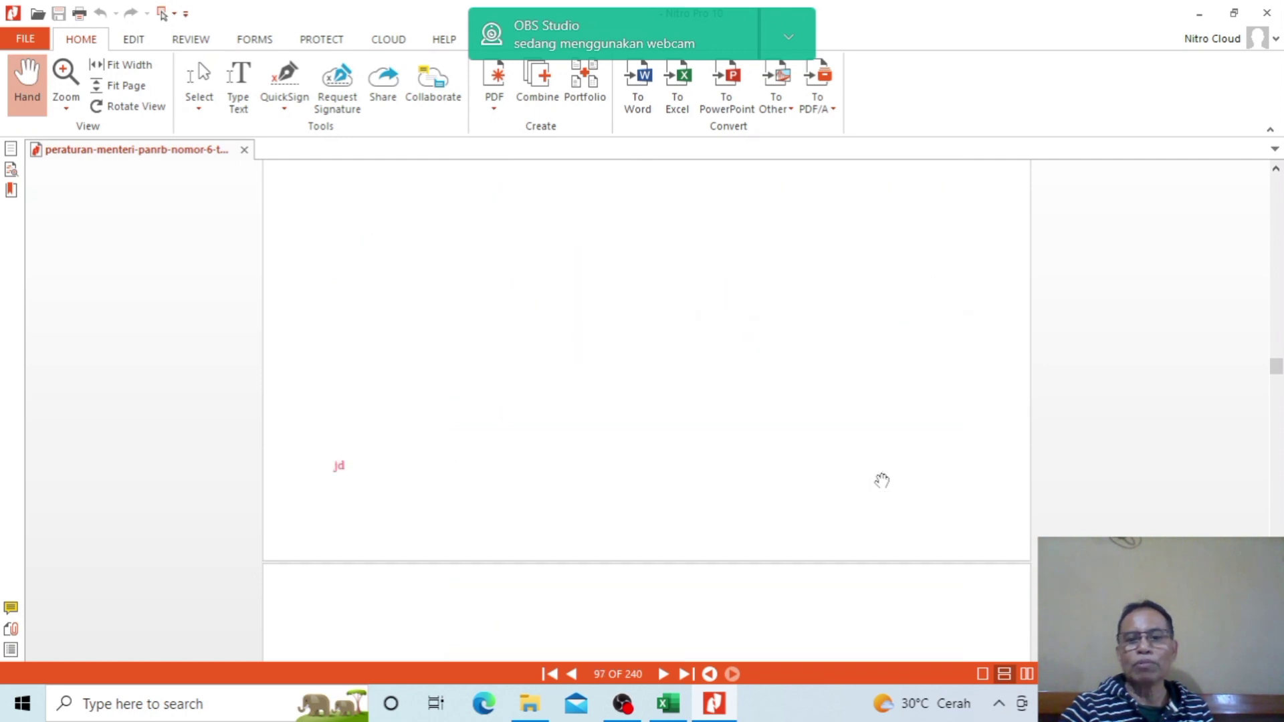
pyautogui.scroll(8, 882, 480)
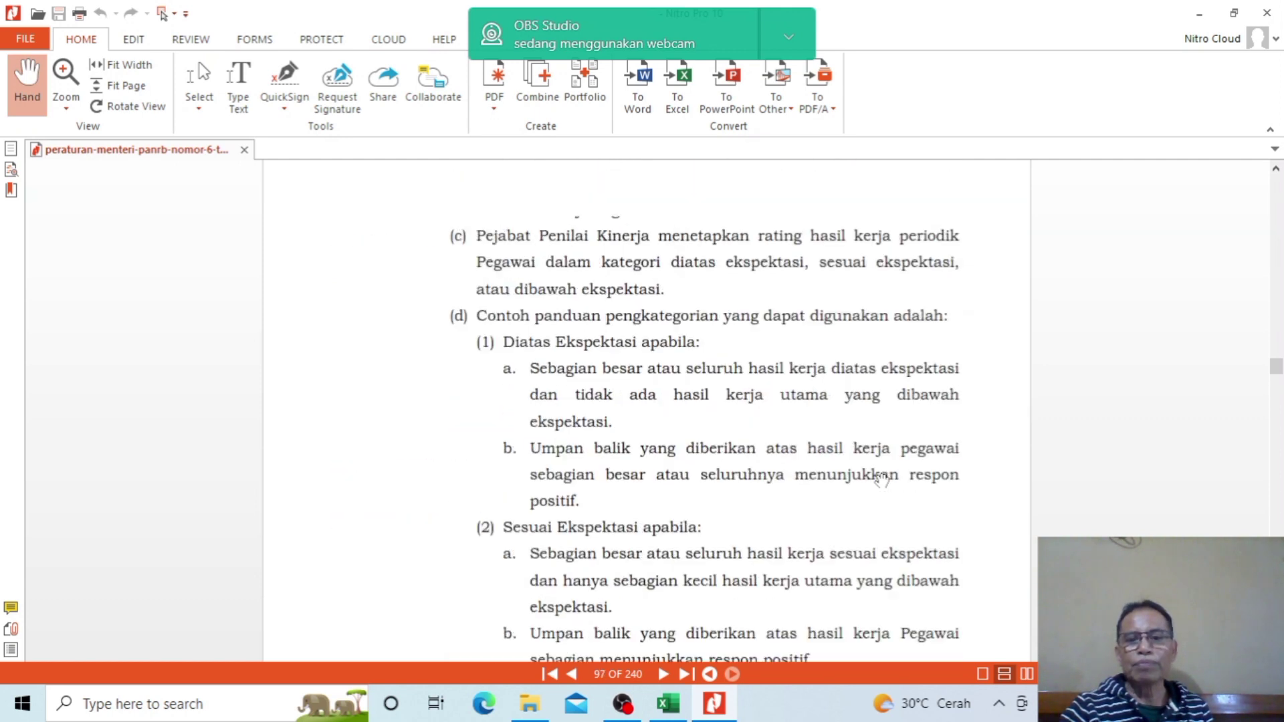
pyautogui.scroll(6, 882, 477)
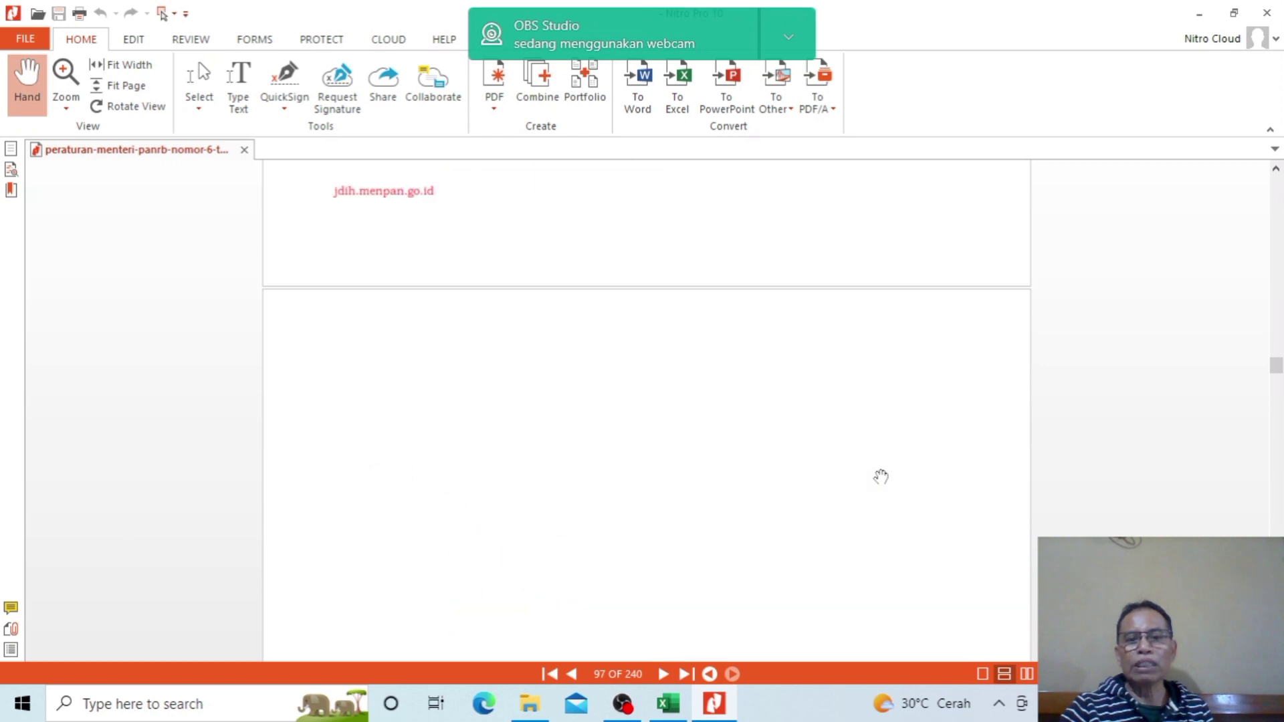
pyautogui.scroll(3, 881, 476)
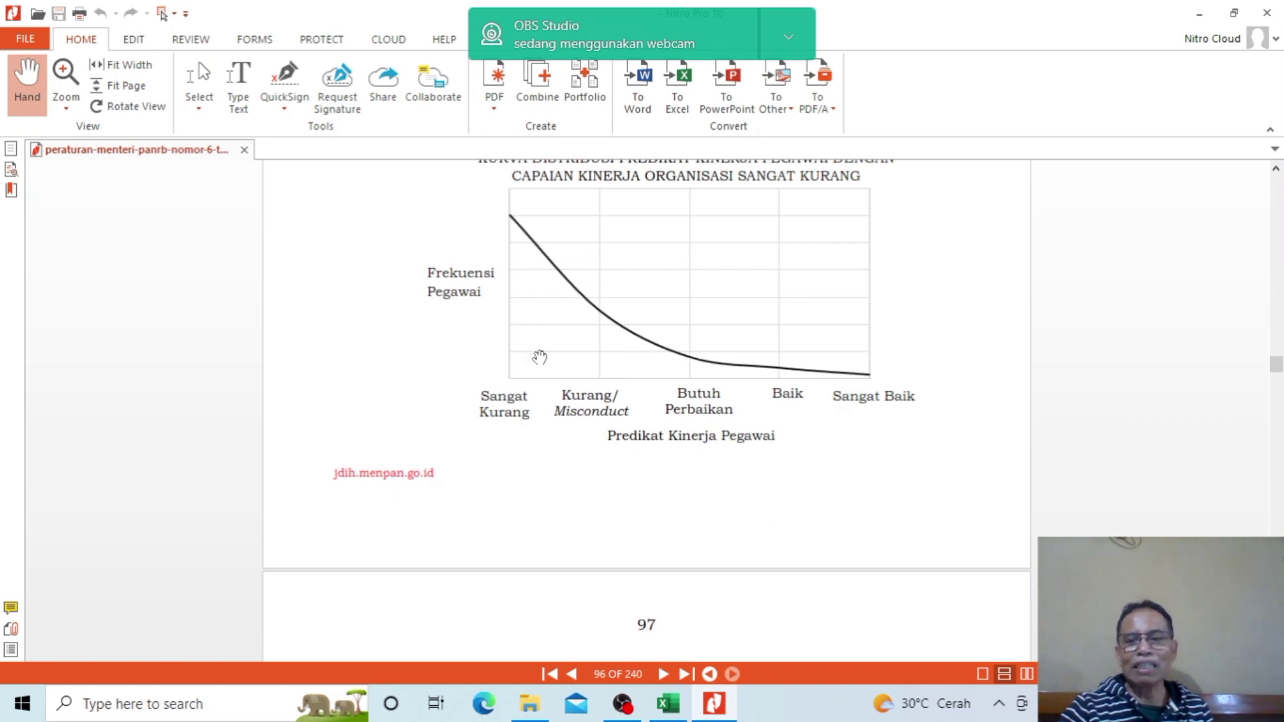
pyautogui.scroll(12, 779, 462)
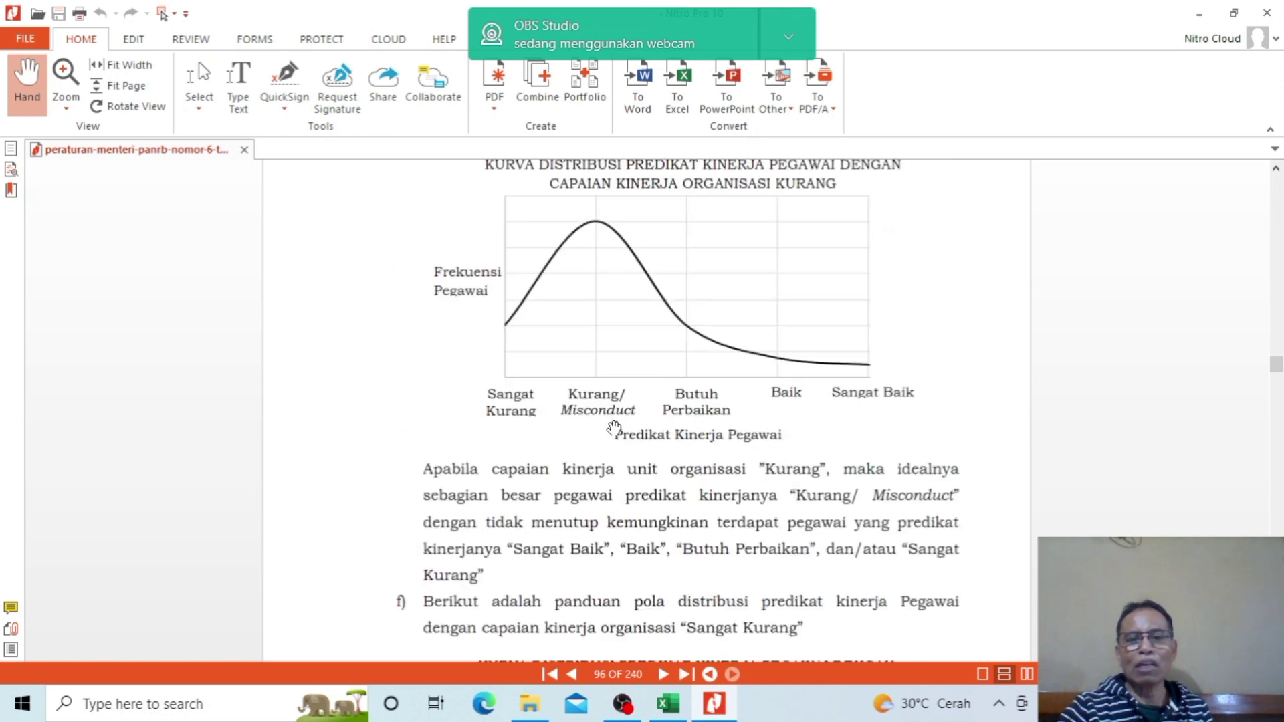
pyautogui.scroll(10, 898, 449)
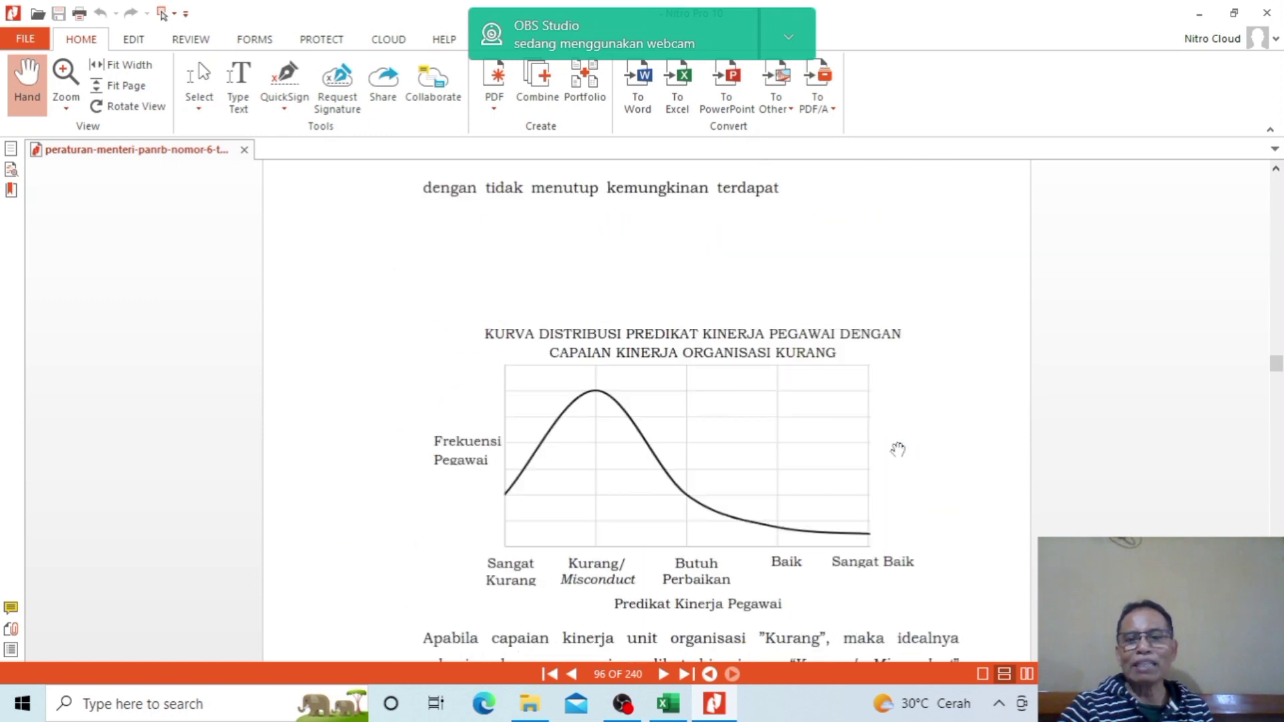
pyautogui.scroll(3, 897, 449)
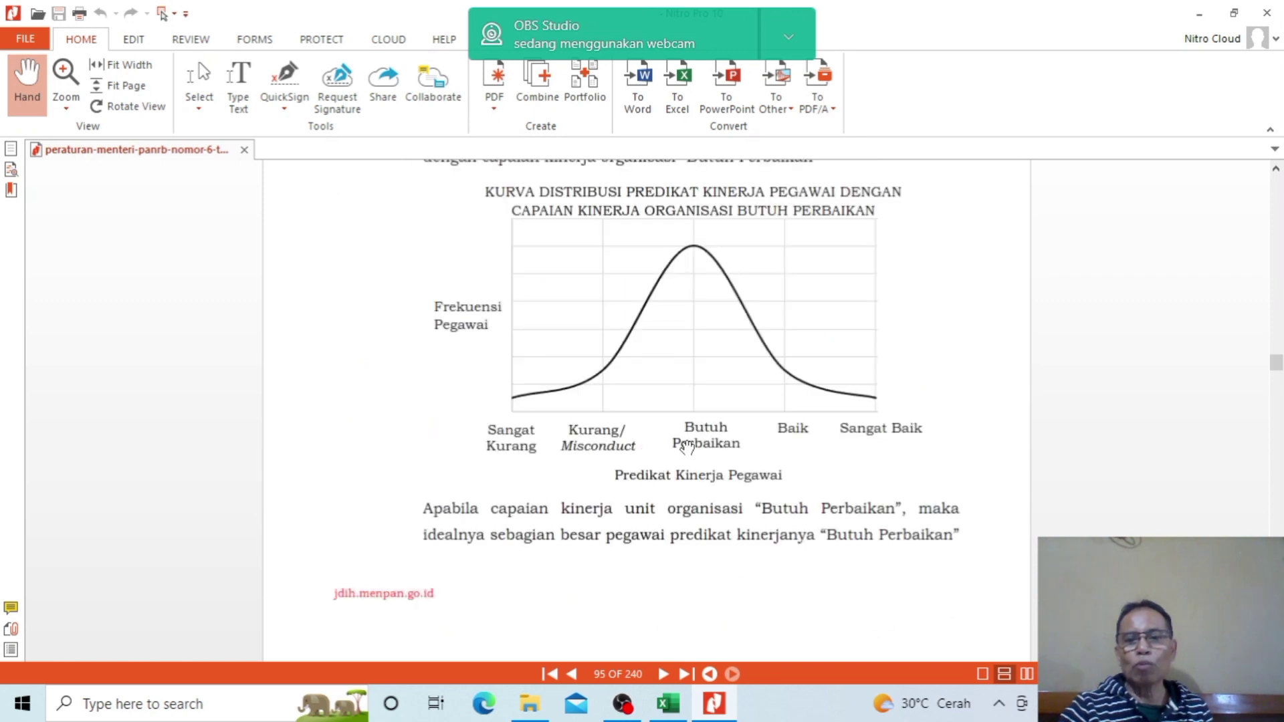
pyautogui.scroll(10, 760, 463)
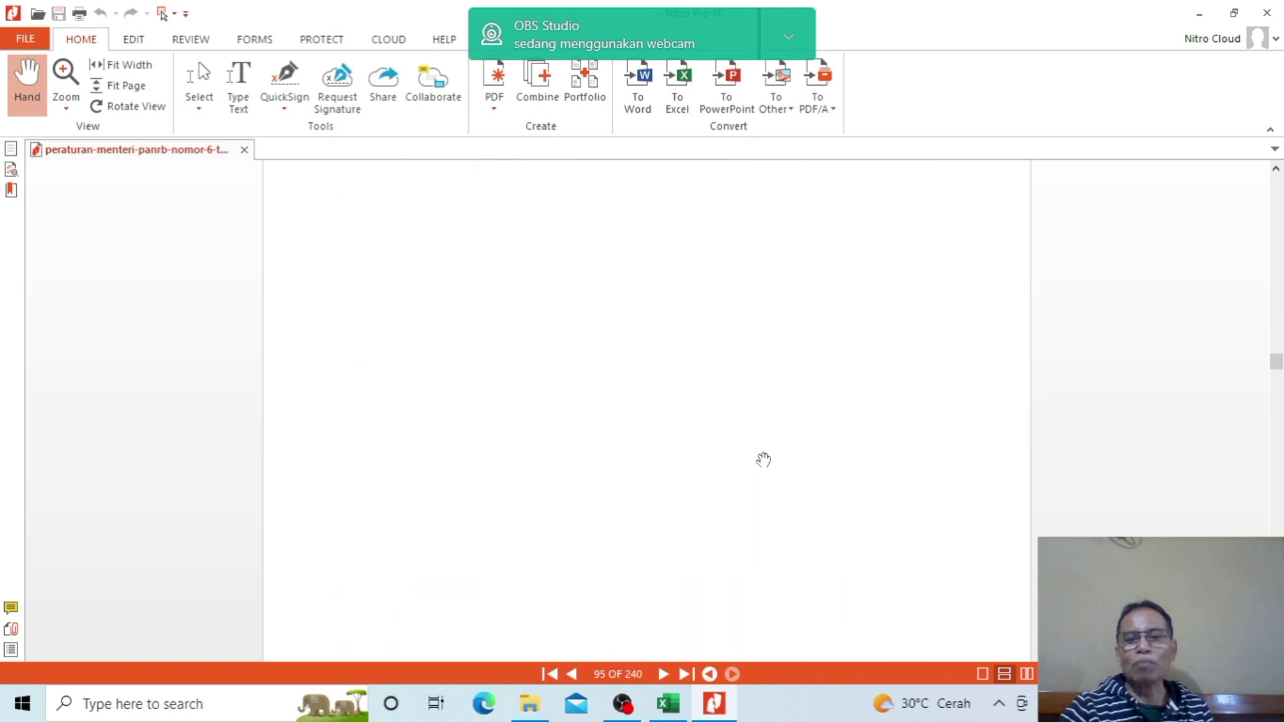
pyautogui.scroll(-1, 764, 461)
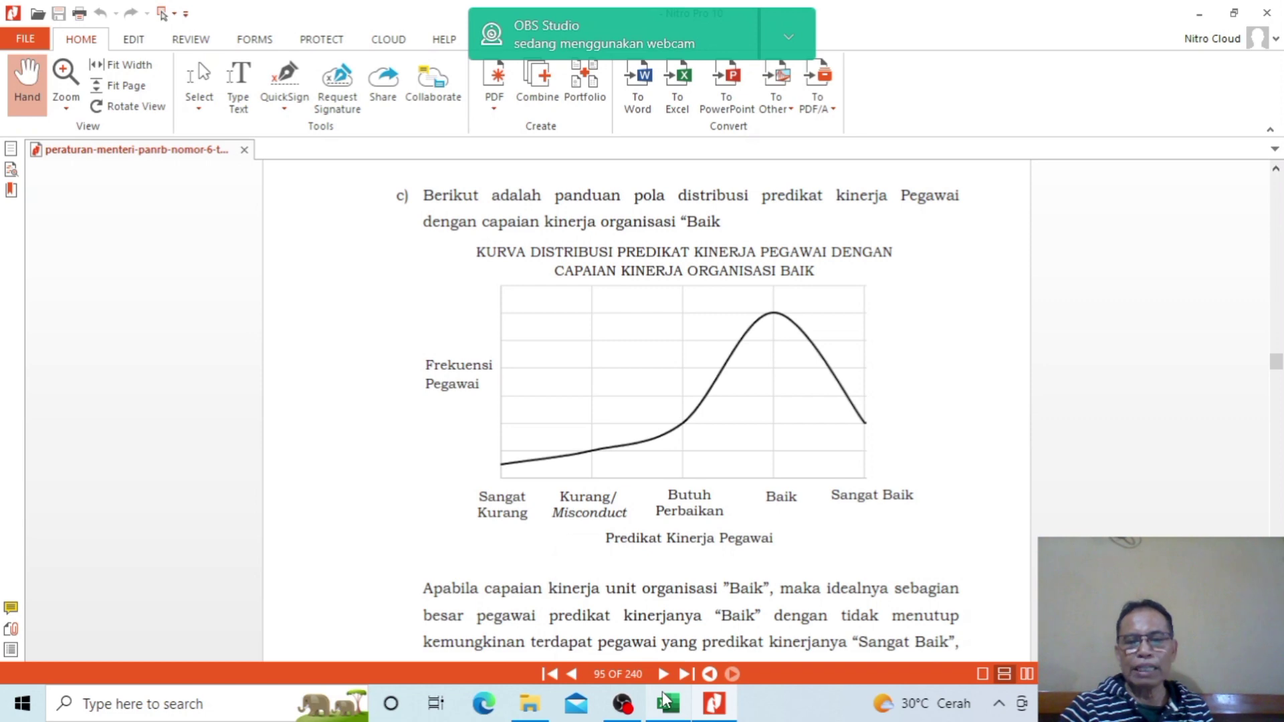
# Return to Excel and check the evaluation sheet's POLA DISTRIBUSI curve and the HASIL KERJA rows below it.
pyautogui.moveTo(666, 699)
pyautogui.click(674, 639)
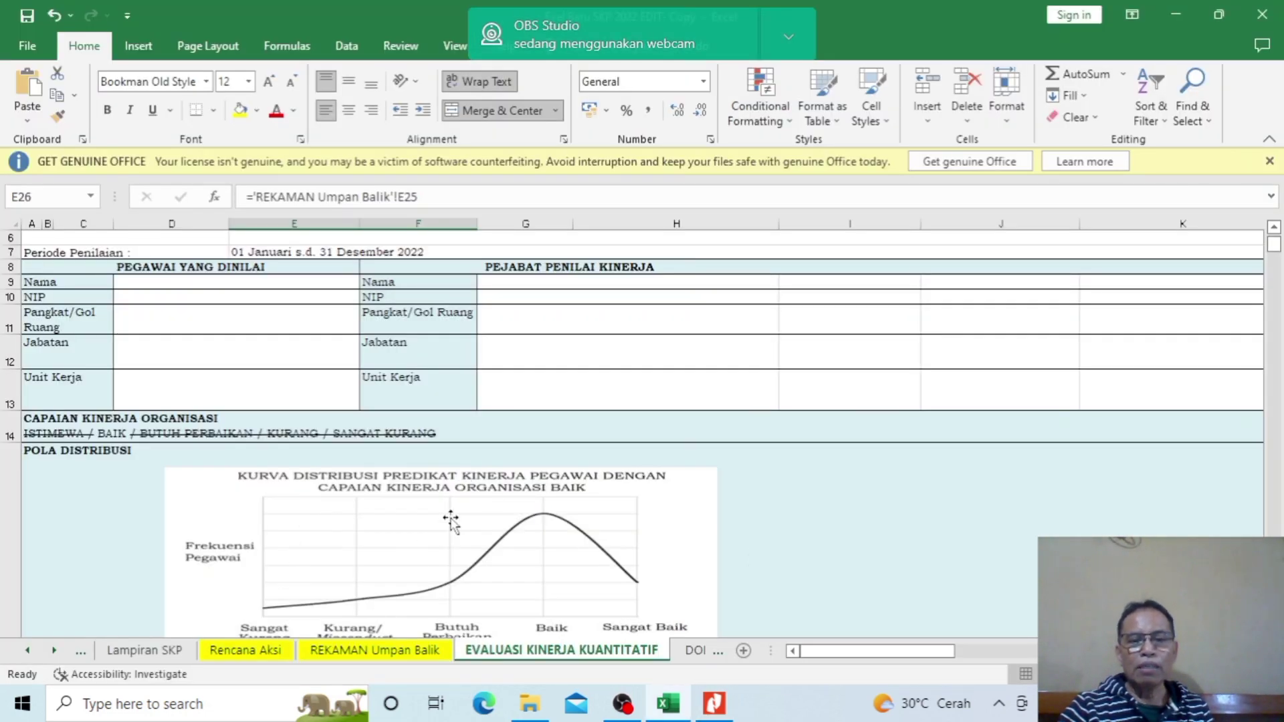
pyautogui.scroll(-2, 638, 599)
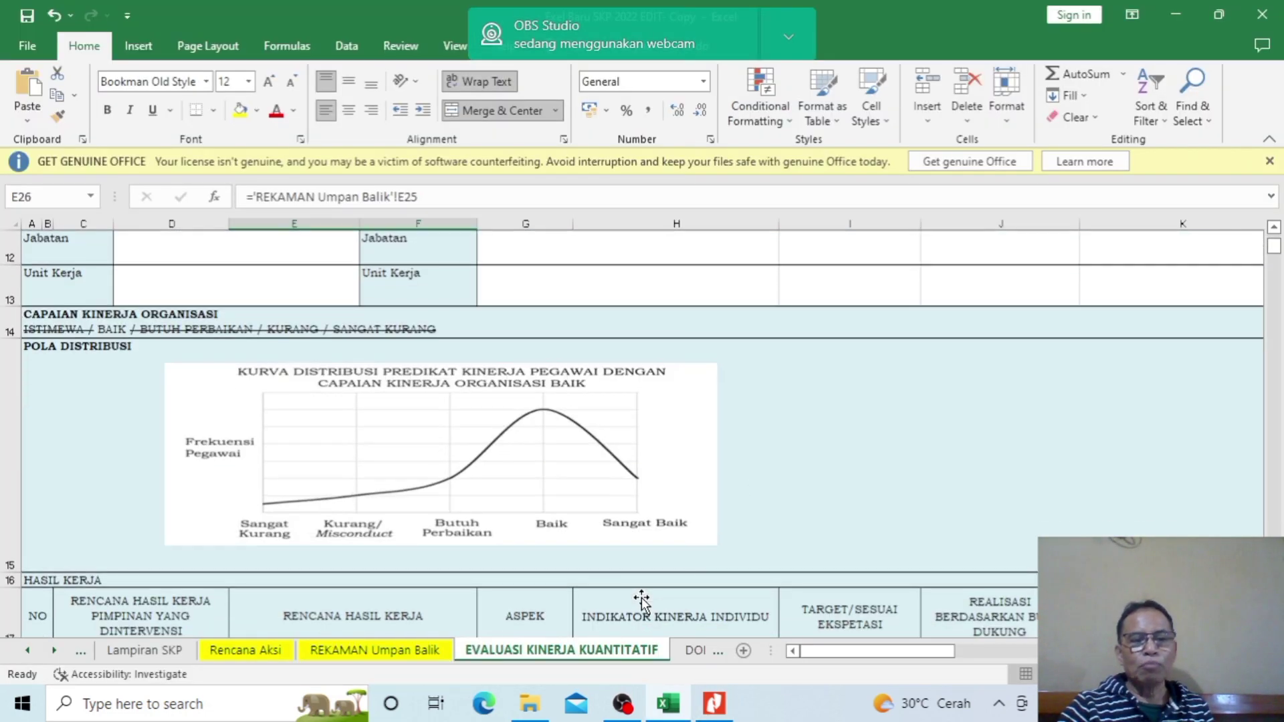
pyautogui.scroll(-1, 642, 600)
pyautogui.scroll(-4, 642, 600)
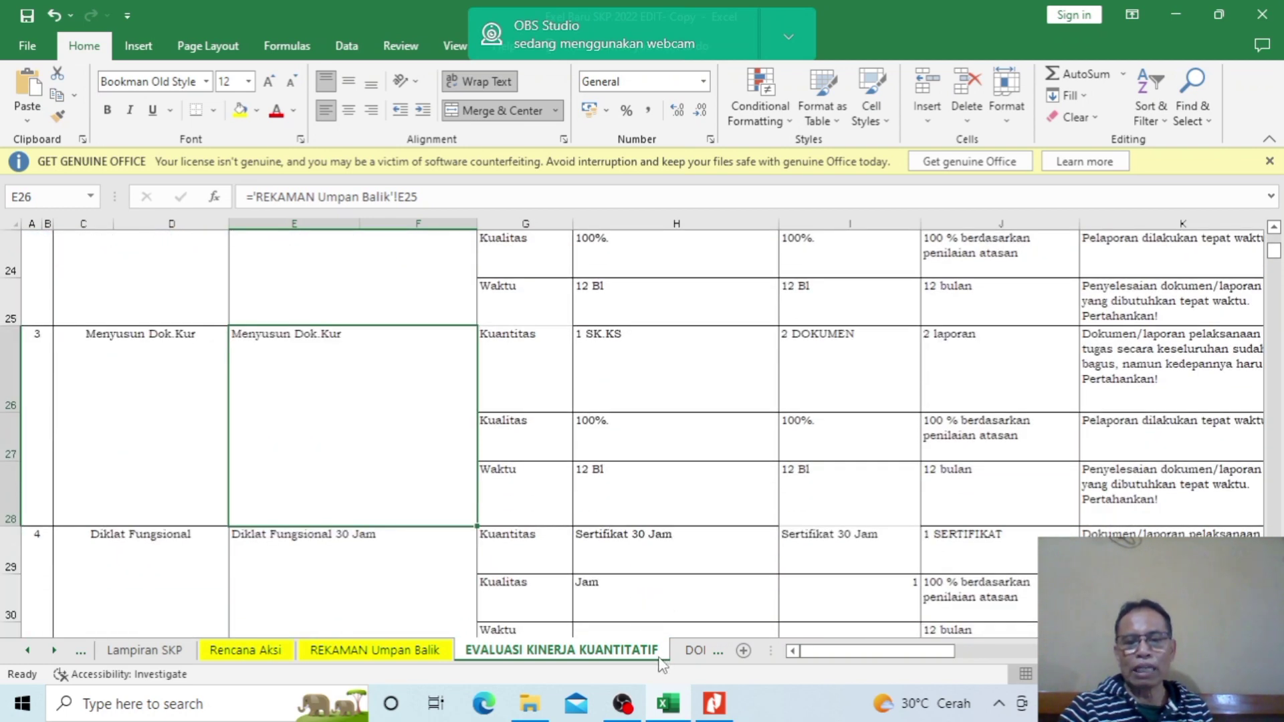
# Open the DOKUMEN evaluasi PENILAIAN sheet and review it from the heading and period down to EVALUASI KINERJA and the signature block.
pyautogui.click(696, 649)
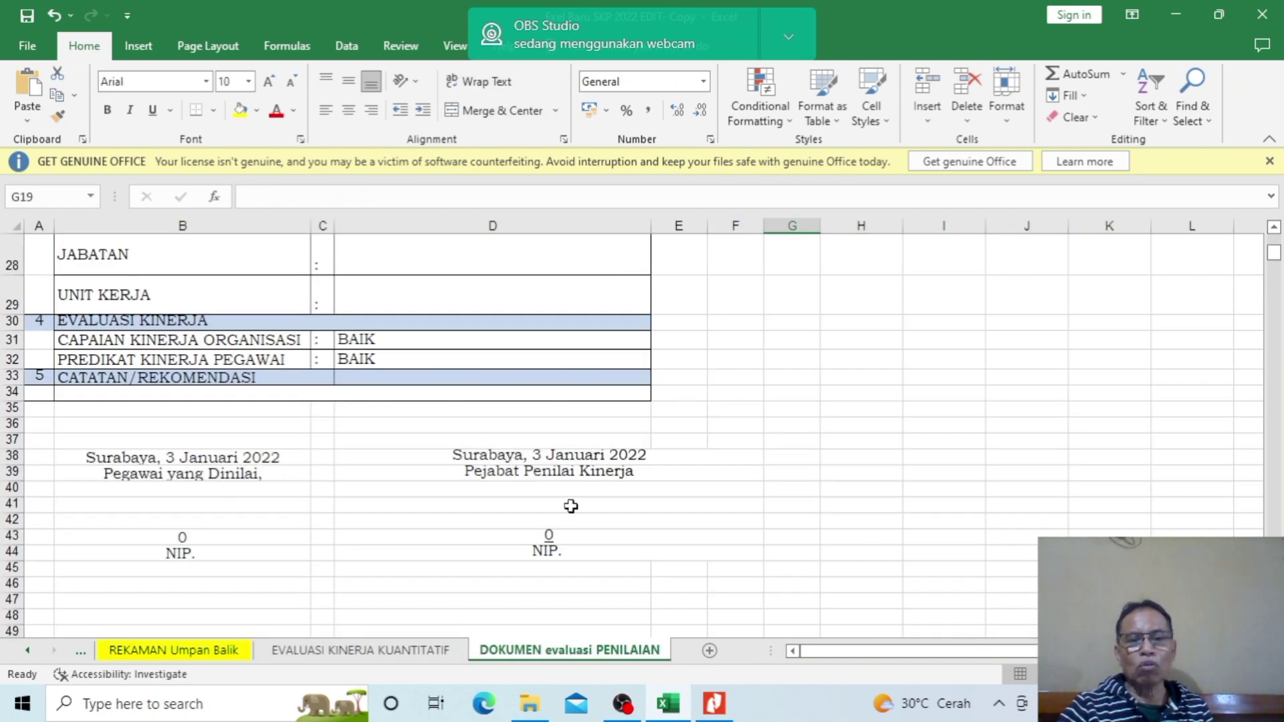
pyautogui.scroll(3, 572, 506)
pyautogui.scroll(4, 570, 504)
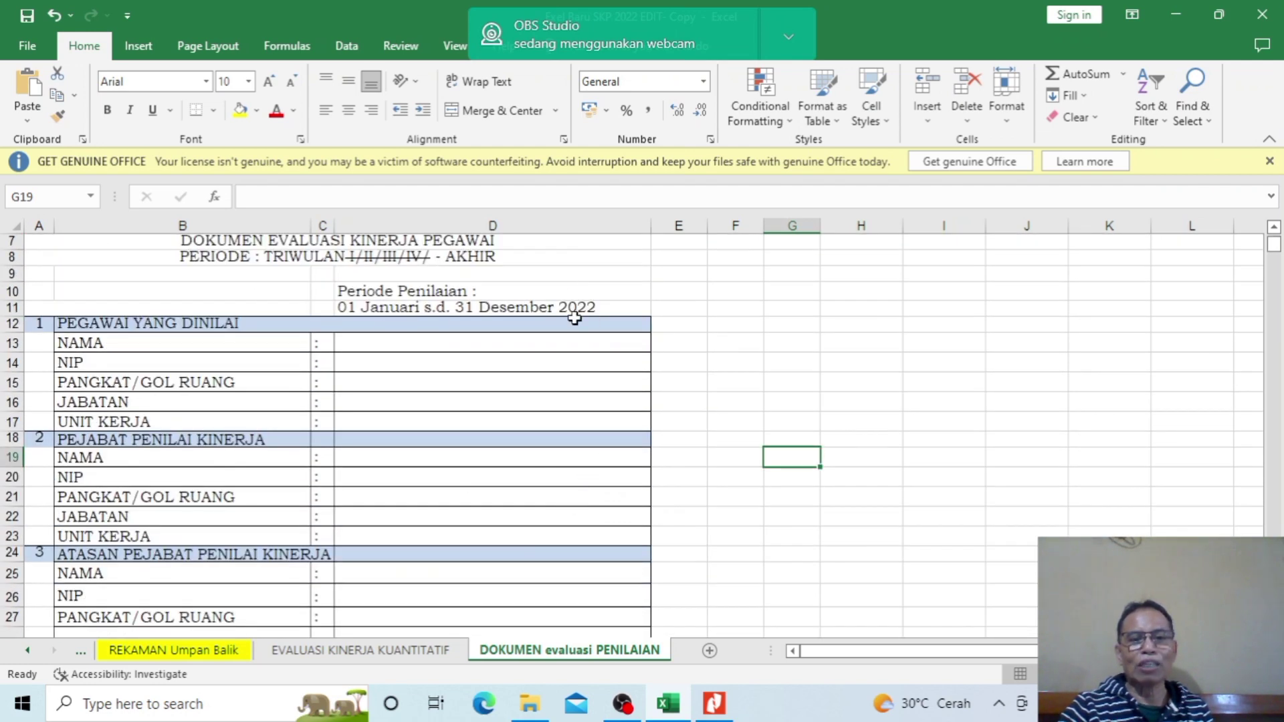
pyautogui.scroll(2, 491, 396)
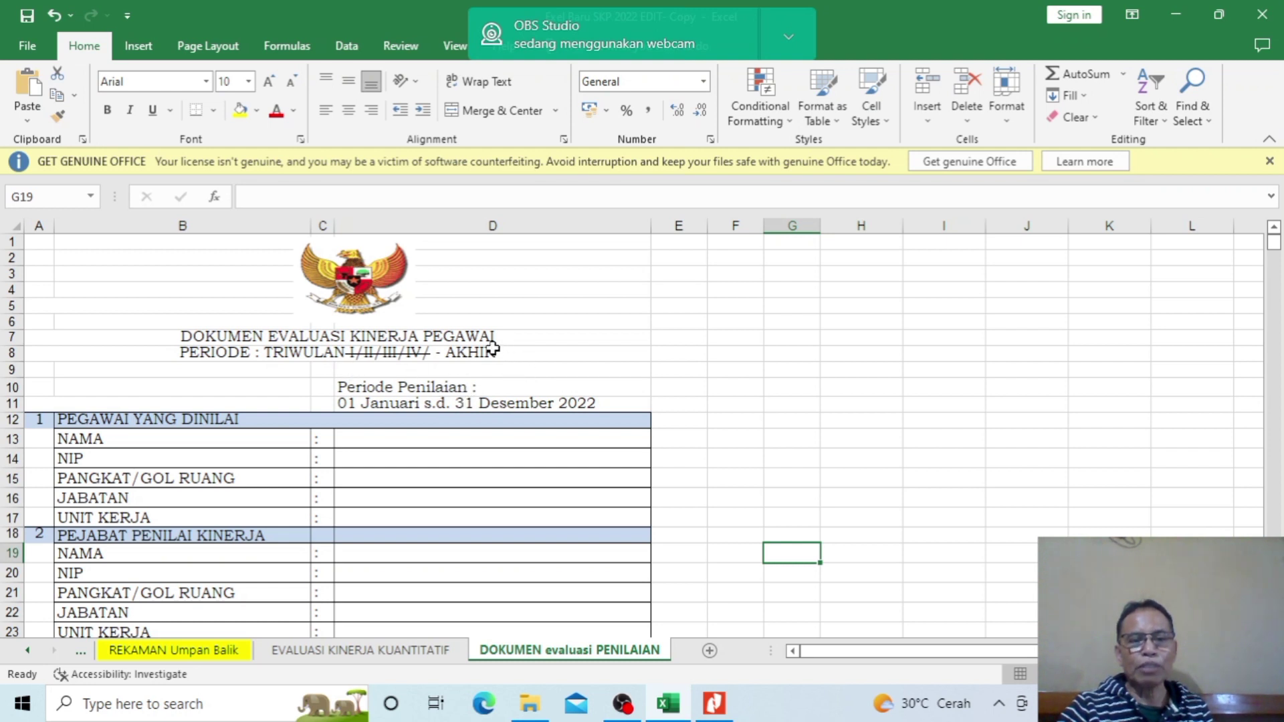
pyautogui.scroll(-5, 467, 514)
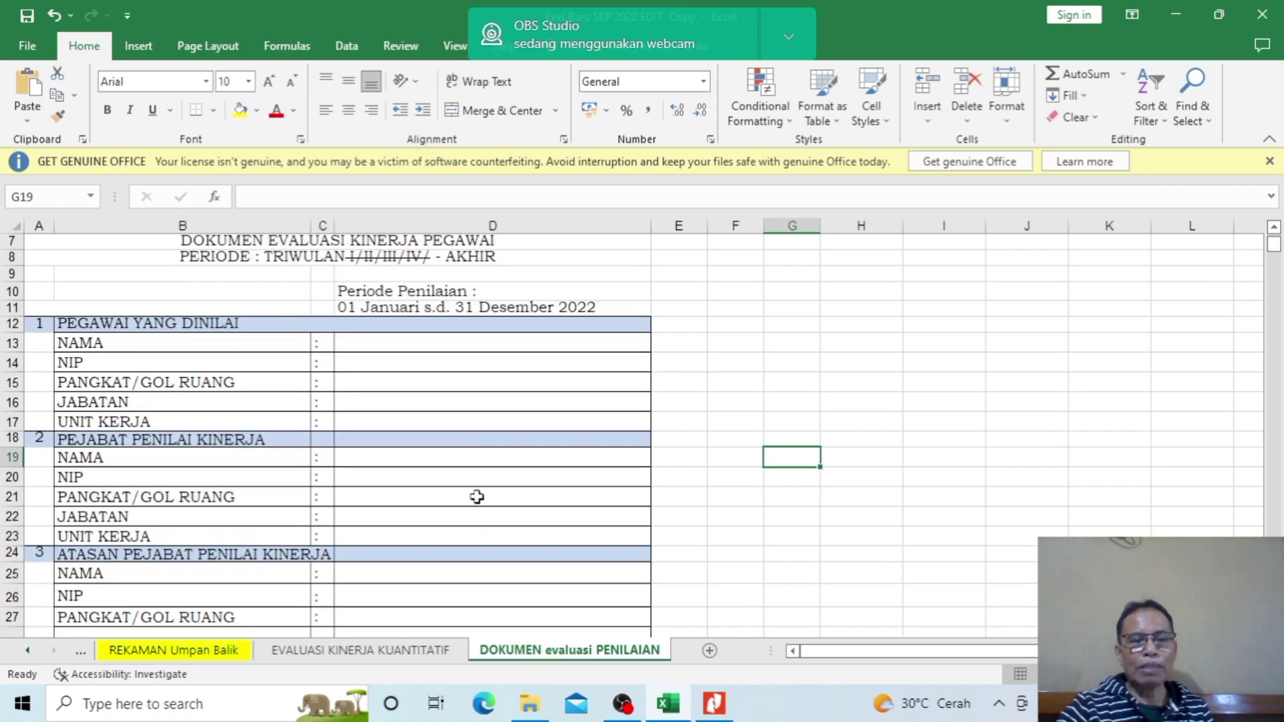
pyautogui.scroll(-1, 477, 496)
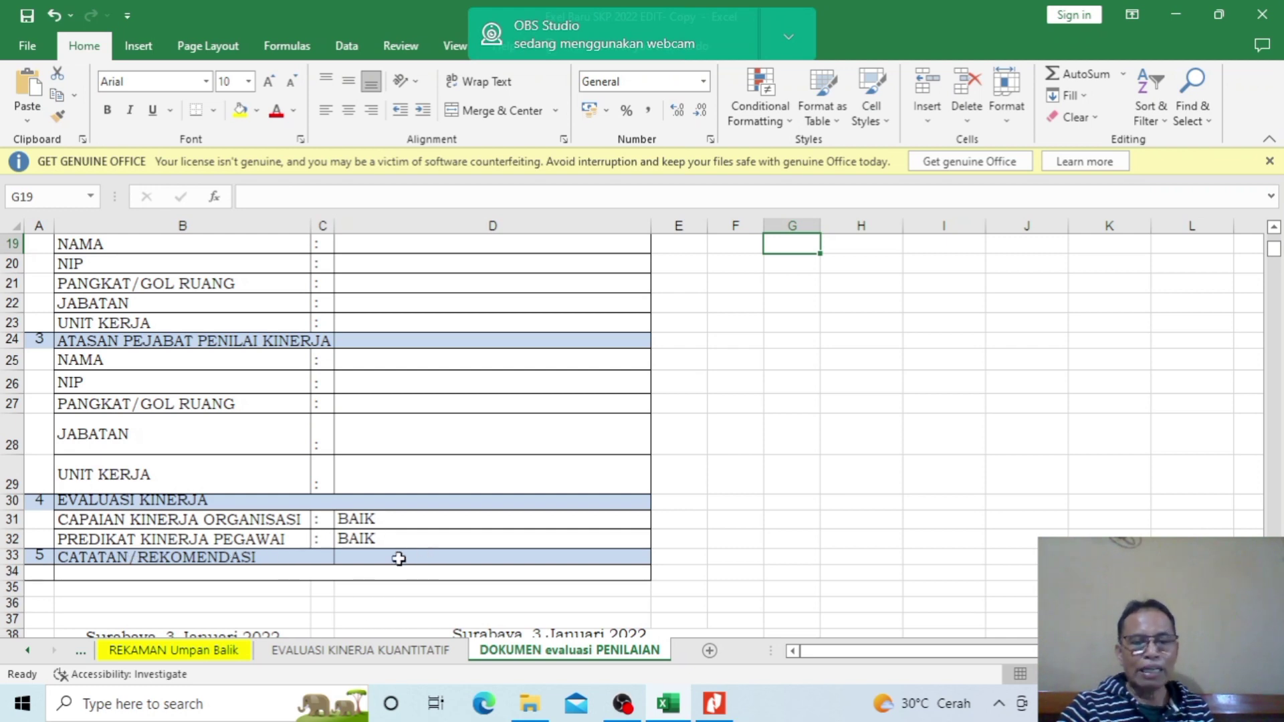
pyautogui.scroll(-3, 526, 545)
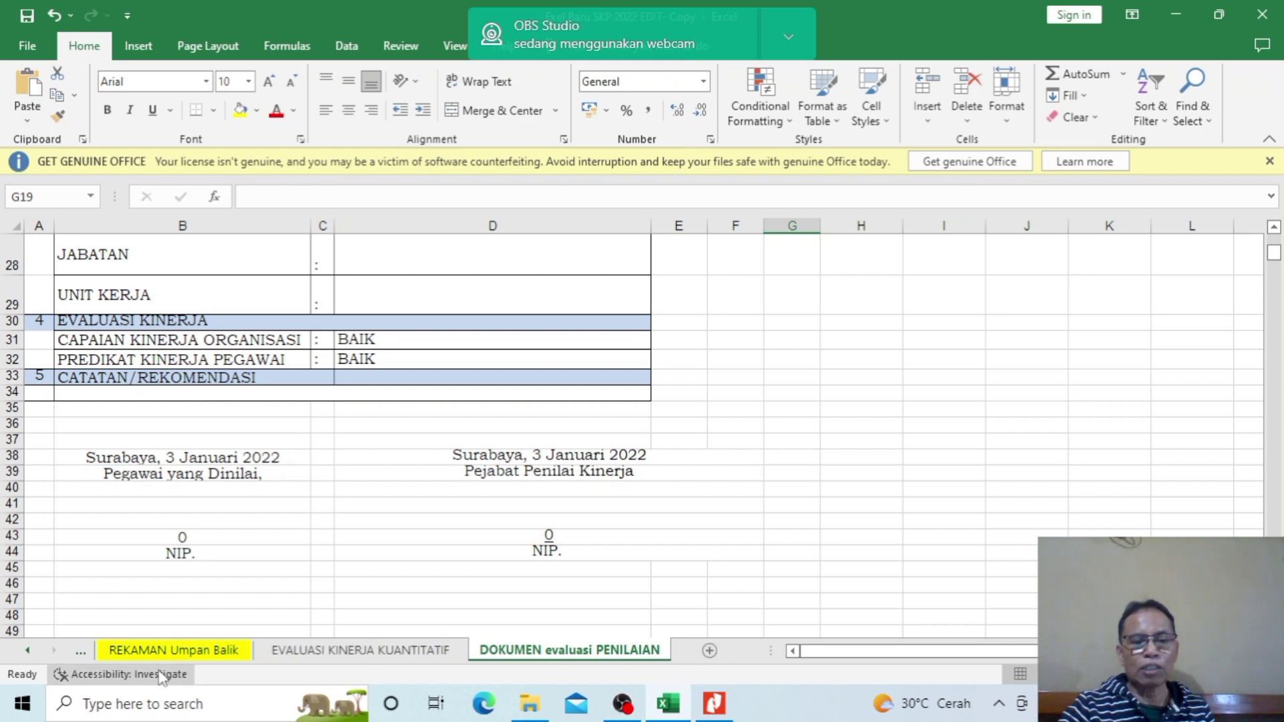
# Look over the workbook's list of sheets from Sheet1 through to DOKUMEN evaluasi PENILAIAN.
pyautogui.click(27, 653)
pyautogui.click(27, 652)
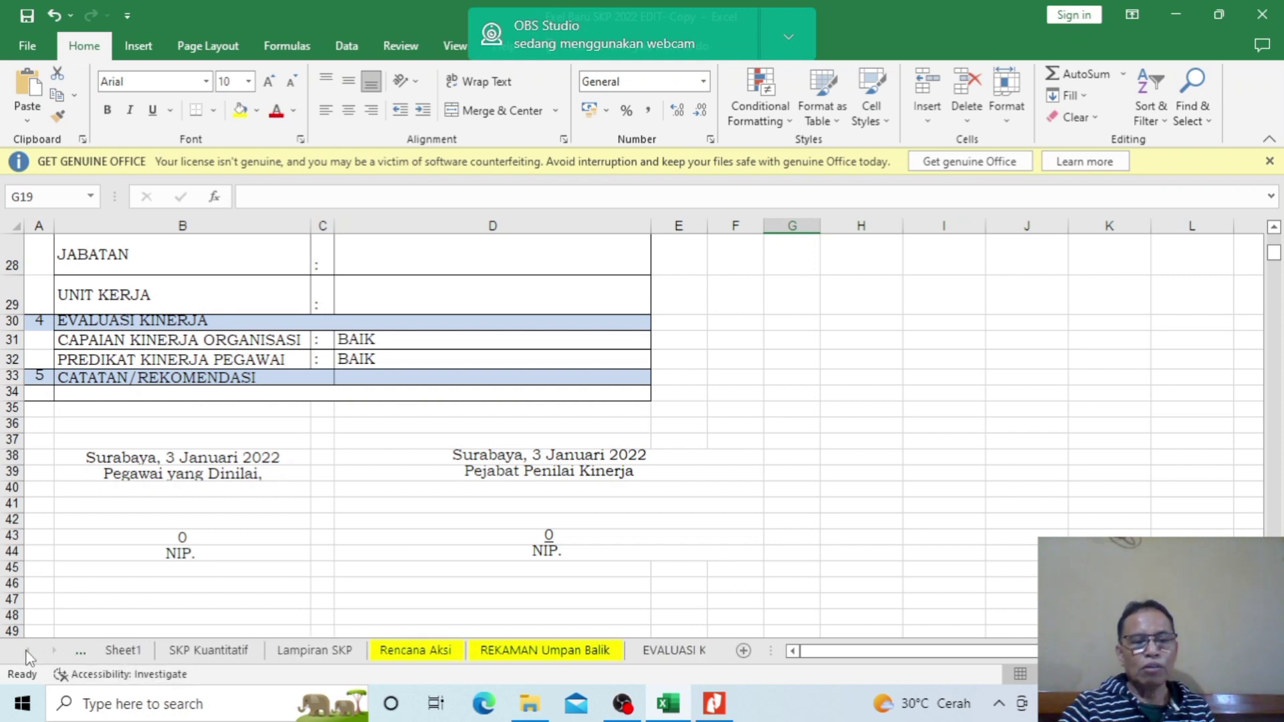
pyautogui.click(211, 654)
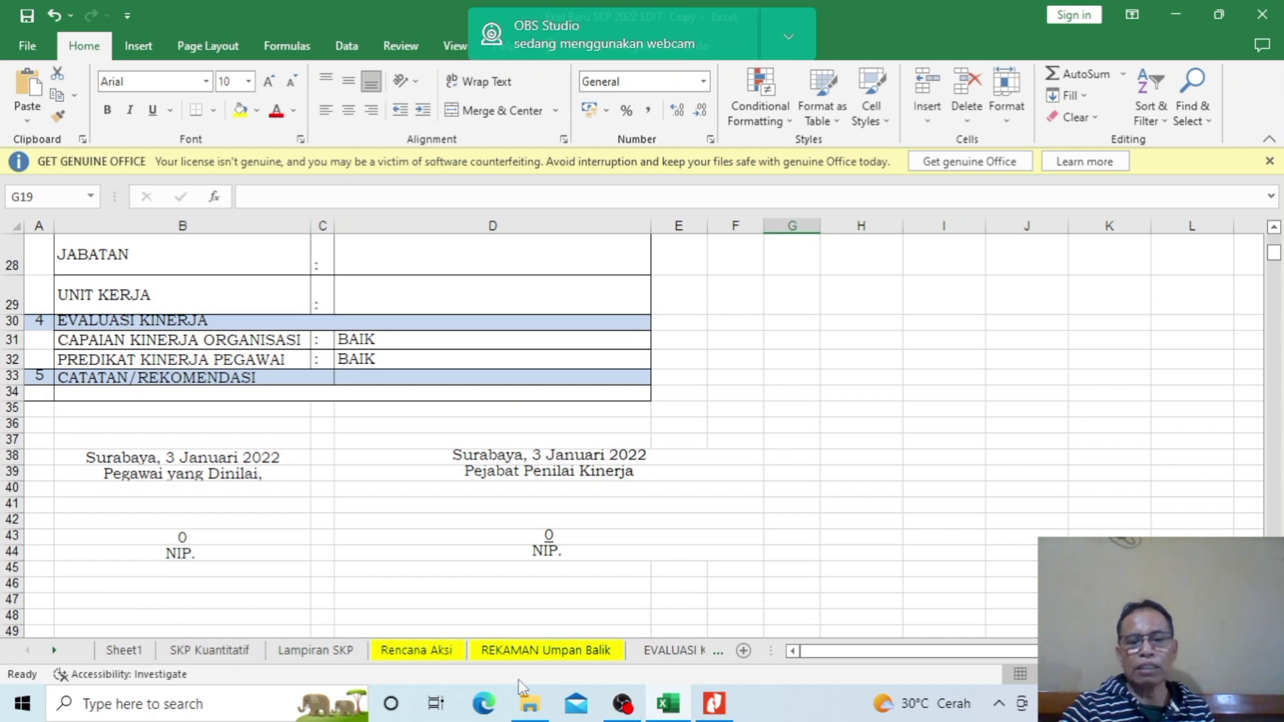
pyautogui.click(663, 659)
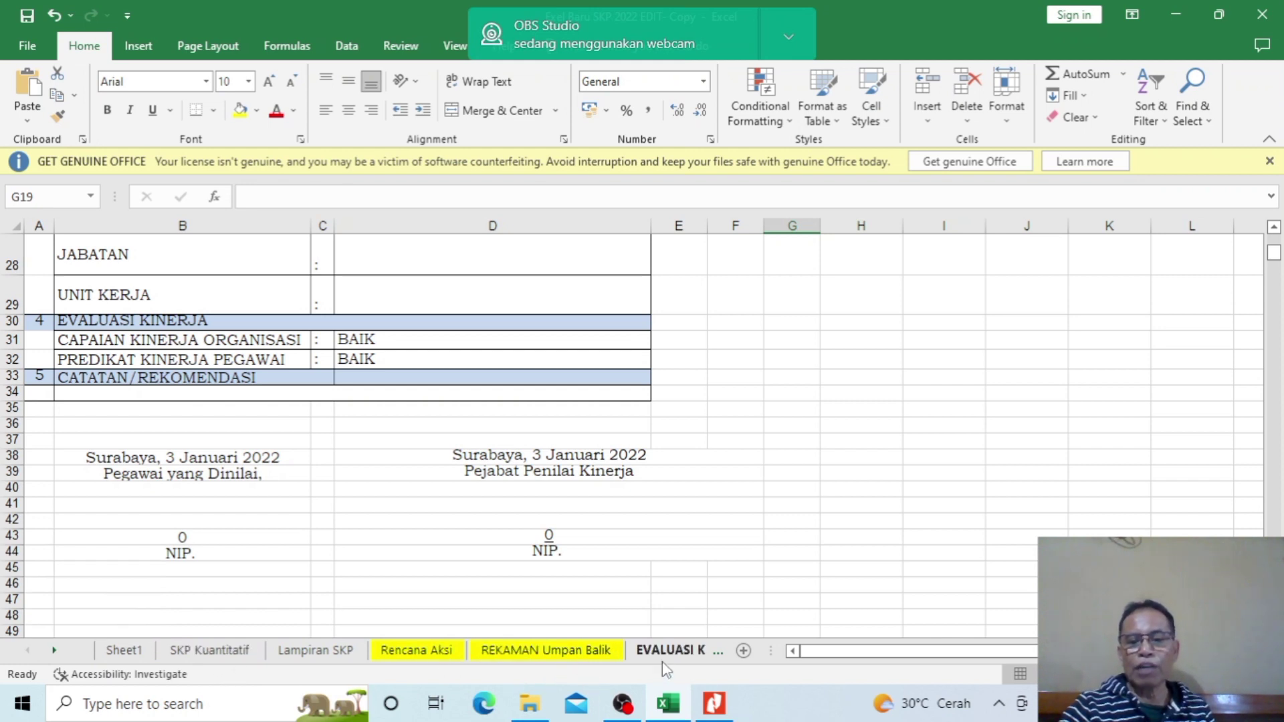
pyautogui.click(56, 650)
pyautogui.click(56, 650)
pyautogui.click(57, 650)
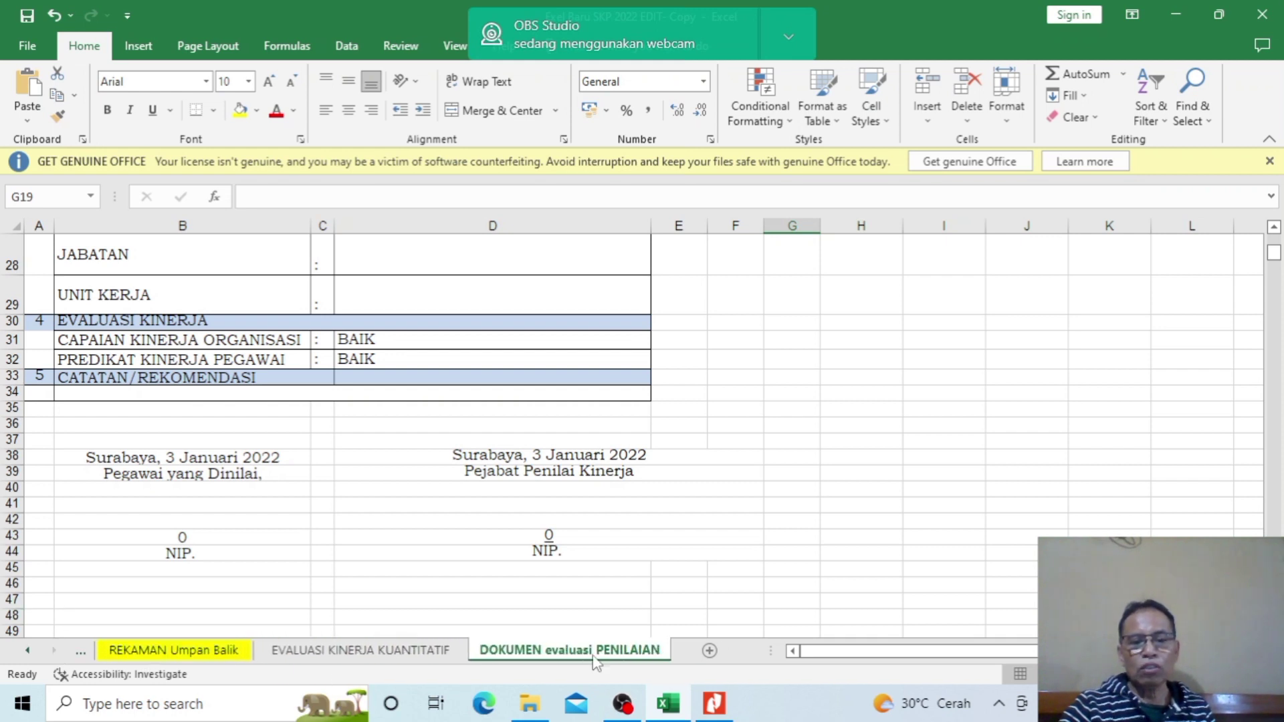